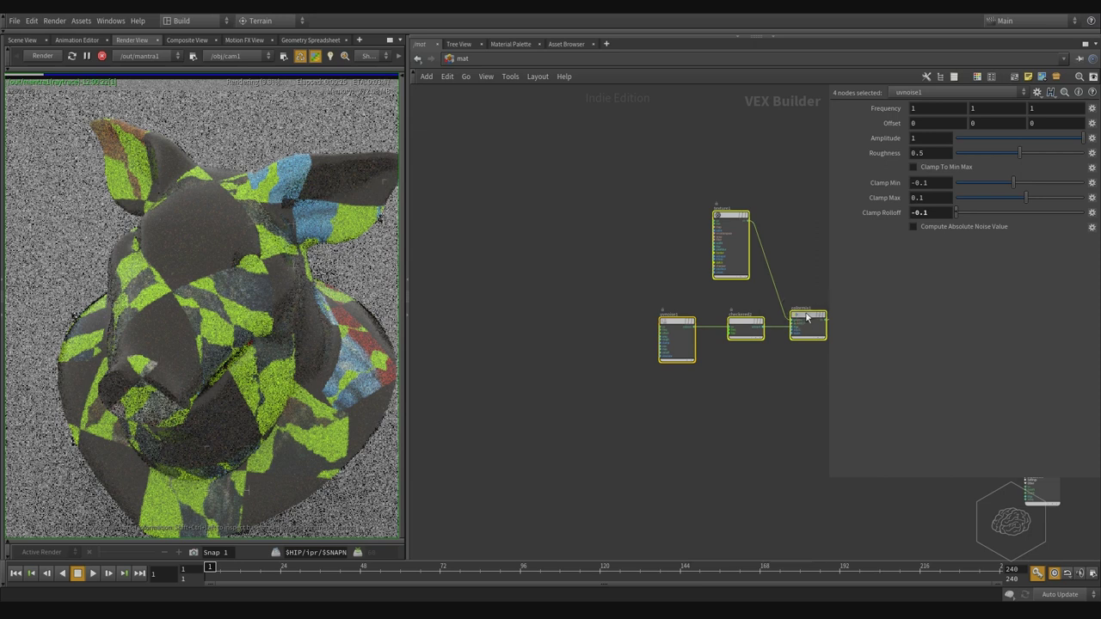
Step: Move the selected texture, uvnoise, checkered and colormix nodes together farther away from the shader node to free up space
drag(807, 317, 572, 318)
click(635, 209)
middle_drag(621, 200, 725, 196)
scroll(558, 262, up, 3)
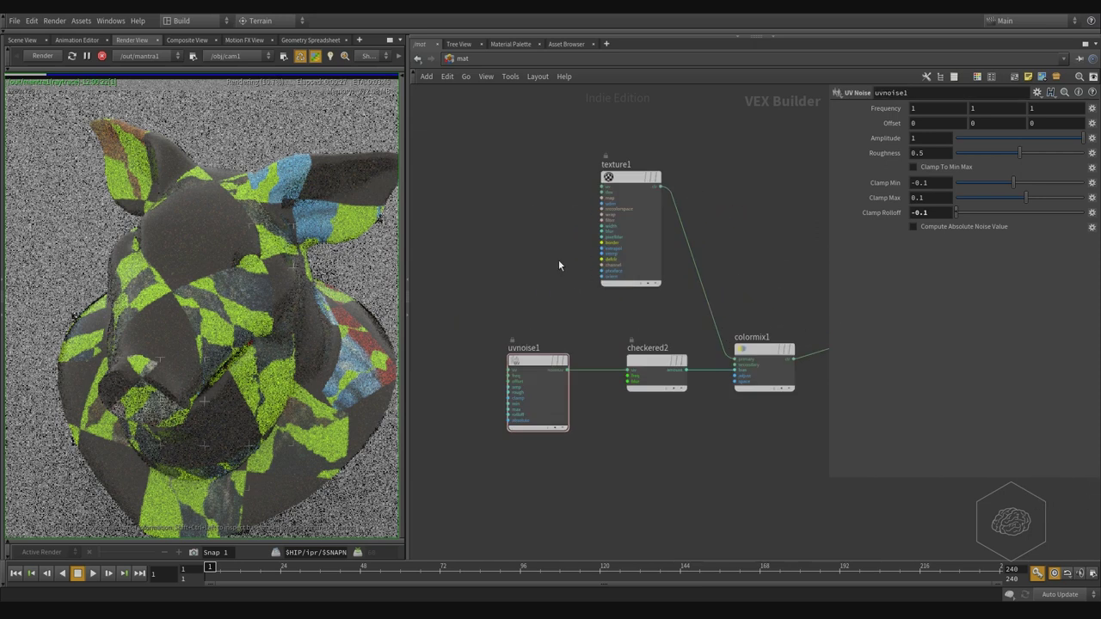
Step: Duplicate the four-node texture, uvnoise, checkered and colormix group twice, stacking both copies below the original
scroll(649, 247, down, 3)
drag(725, 152, 513, 458)
middle_drag(672, 417, 620, 340)
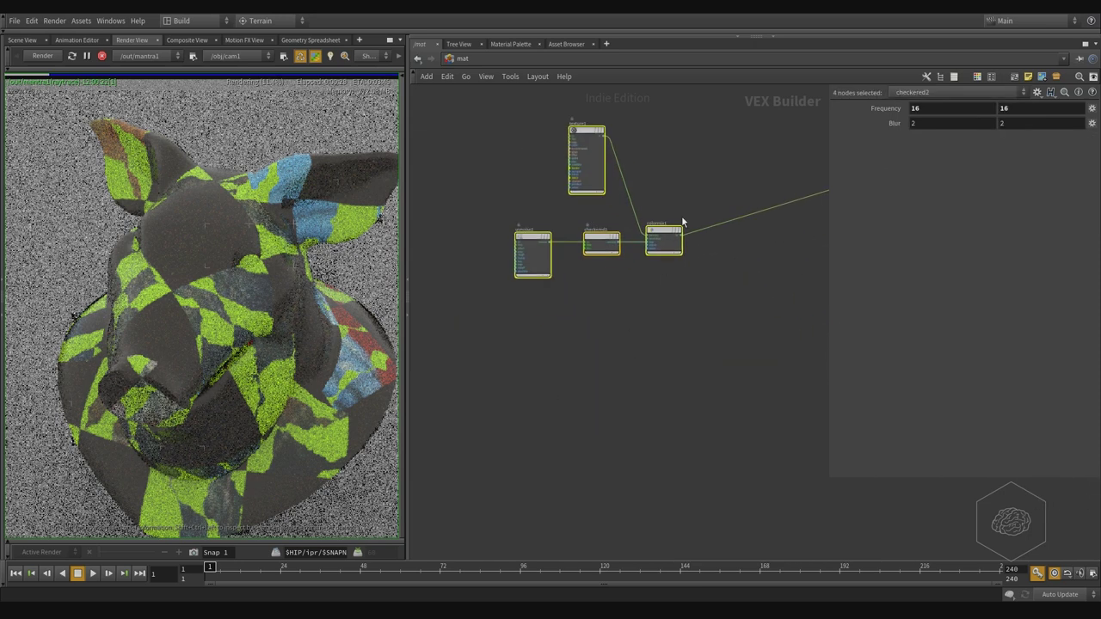
alt+drag(665, 257, 670, 435)
middle_drag(722, 343, 668, 212)
alt+drag(616, 257, 619, 421)
click(708, 274)
key(l)
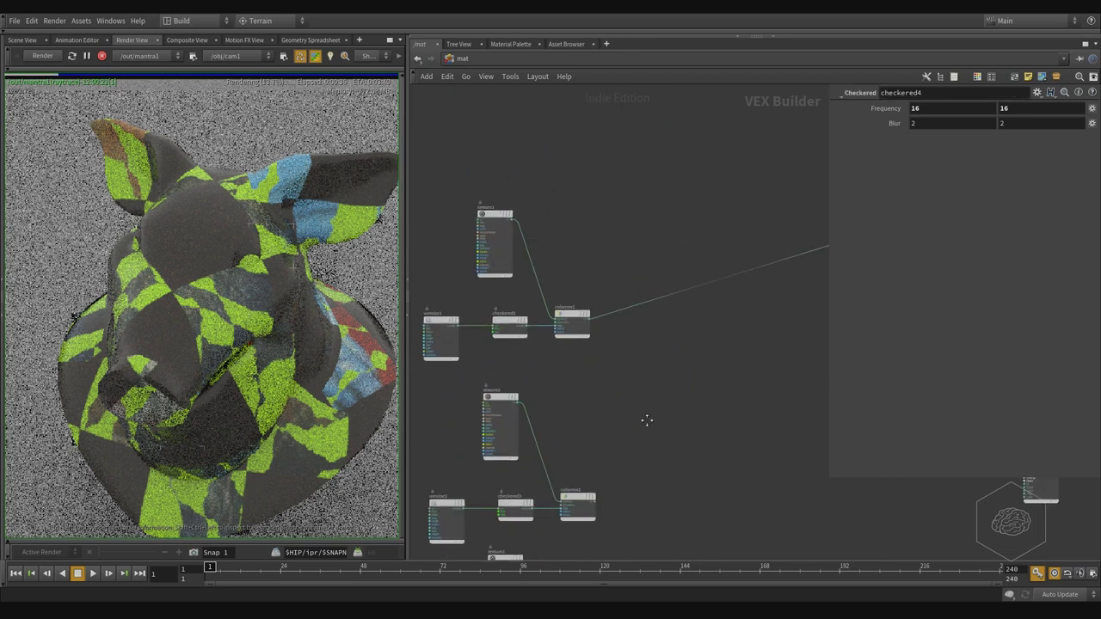
Step: Insert a Switch node into the wire between colormix1 and the shader, and place it lower beside the duplicated groups
key(Tab)
text(sw)
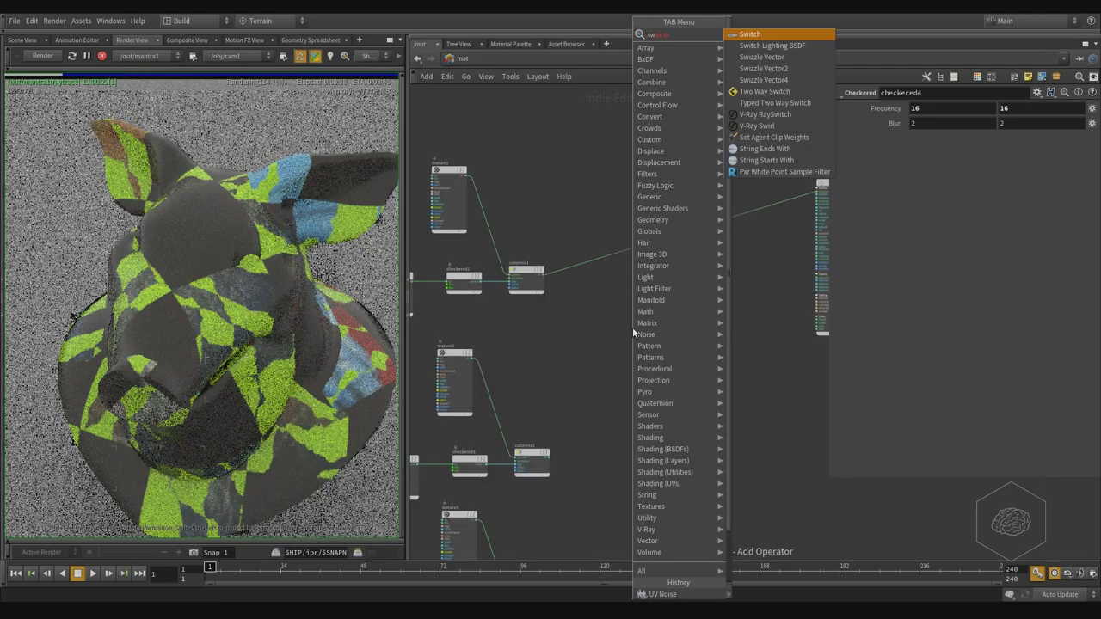
key(Return)
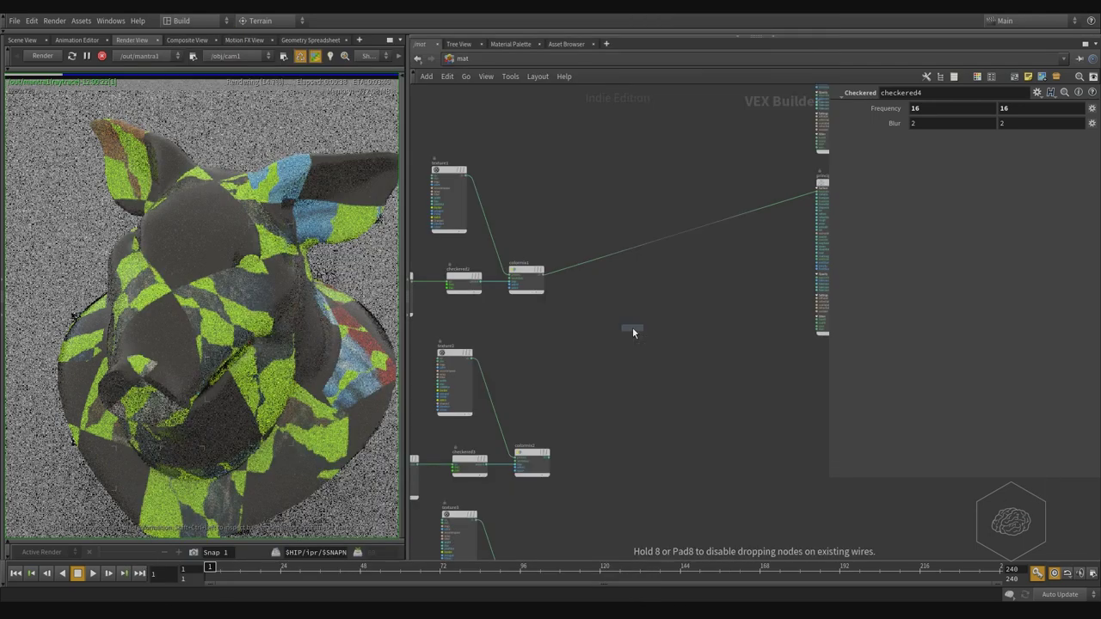
click(681, 226)
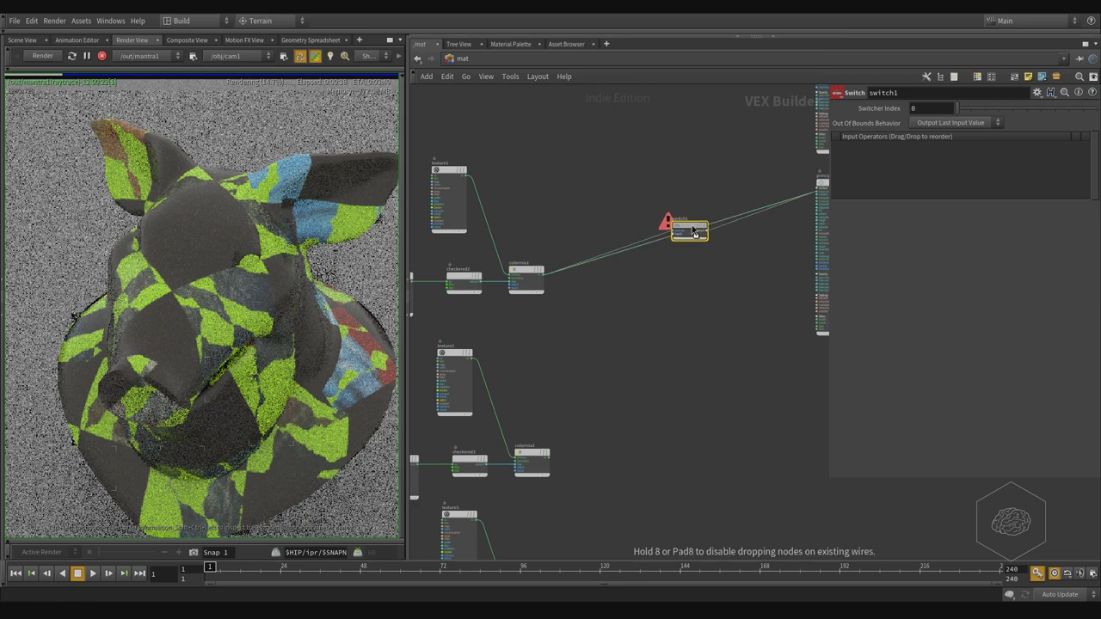
drag(689, 228, 724, 436)
middle_drag(690, 240, 697, 175)
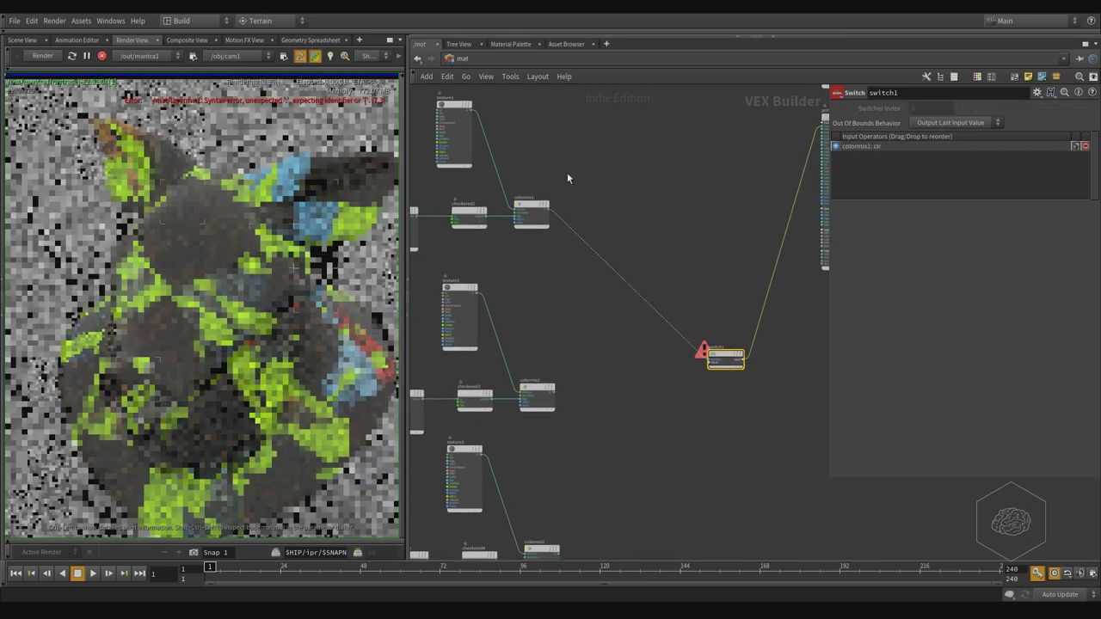
Step: Delete the texture1 and uvnoise1 nodes from the first group, keeping checkered2 and colormix1
middle_drag(567, 172, 643, 217)
click(522, 191)
key(Delete)
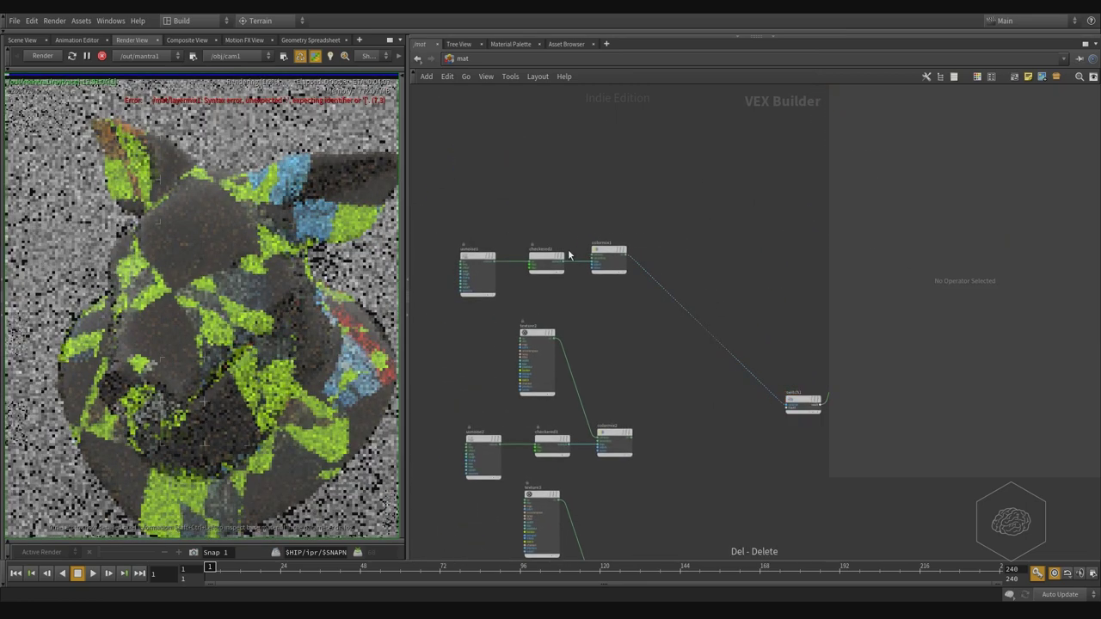
middle_drag(515, 197, 542, 138)
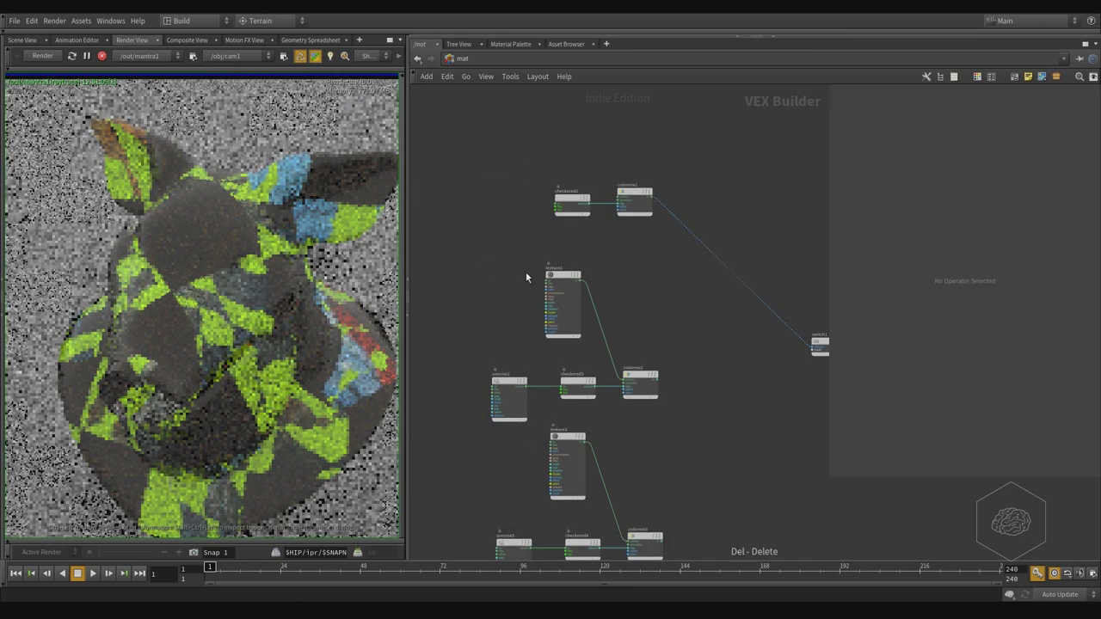
Step: Connect the colormix2 output to input1 of the Switch node
middle_drag(625, 246, 606, 197)
middle_drag(675, 310, 563, 324)
scroll(613, 272, up, 4)
click(466, 325)
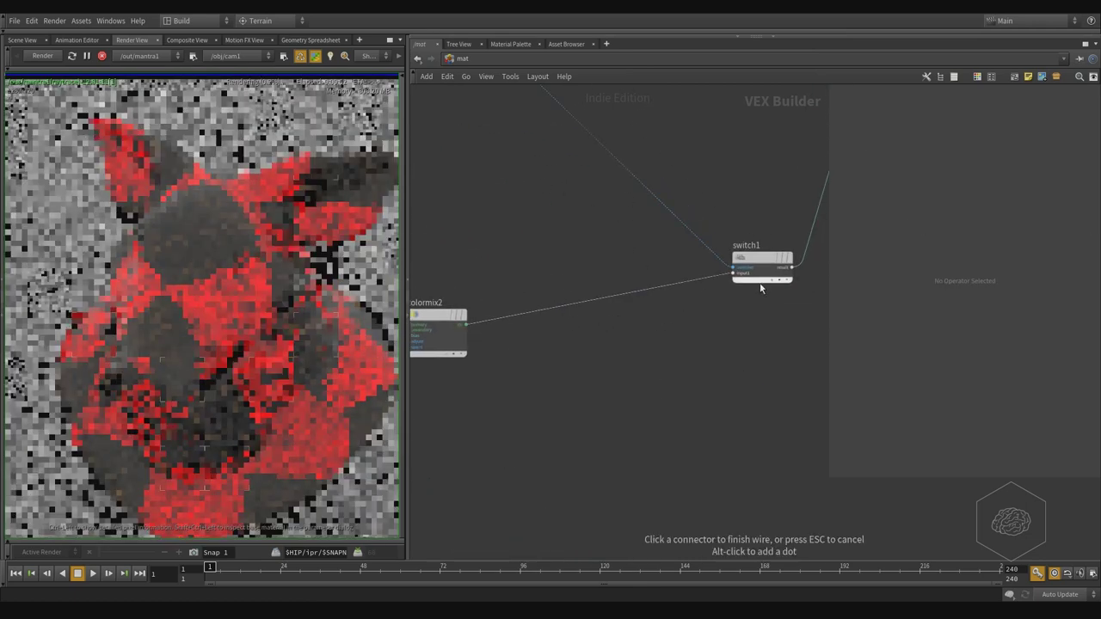
click(733, 273)
Step: Rewire the colormix1 output from the switcher input of the Switch node to its input1
middle_drag(622, 501, 729, 286)
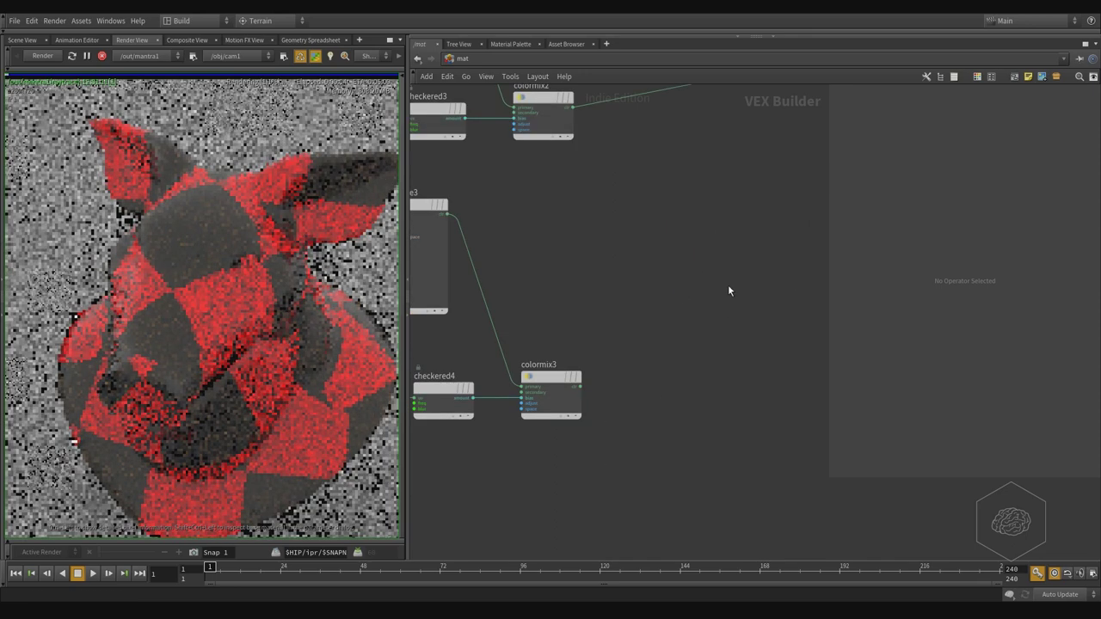
middle_drag(646, 271, 658, 321)
drag(687, 217, 613, 441)
scroll(782, 408, up, 4)
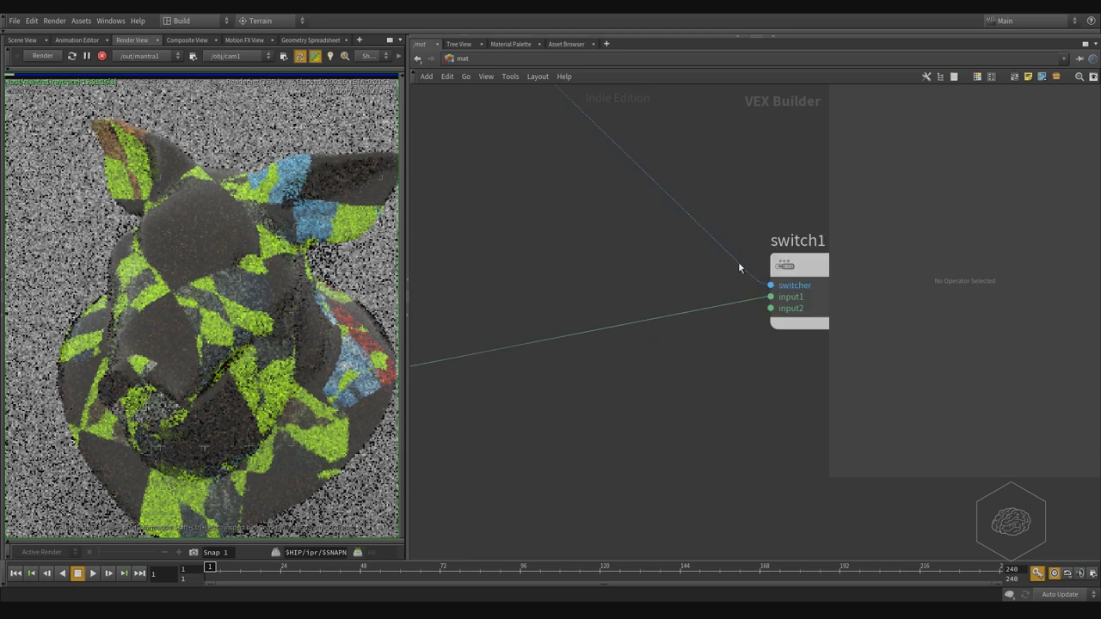
click(769, 297)
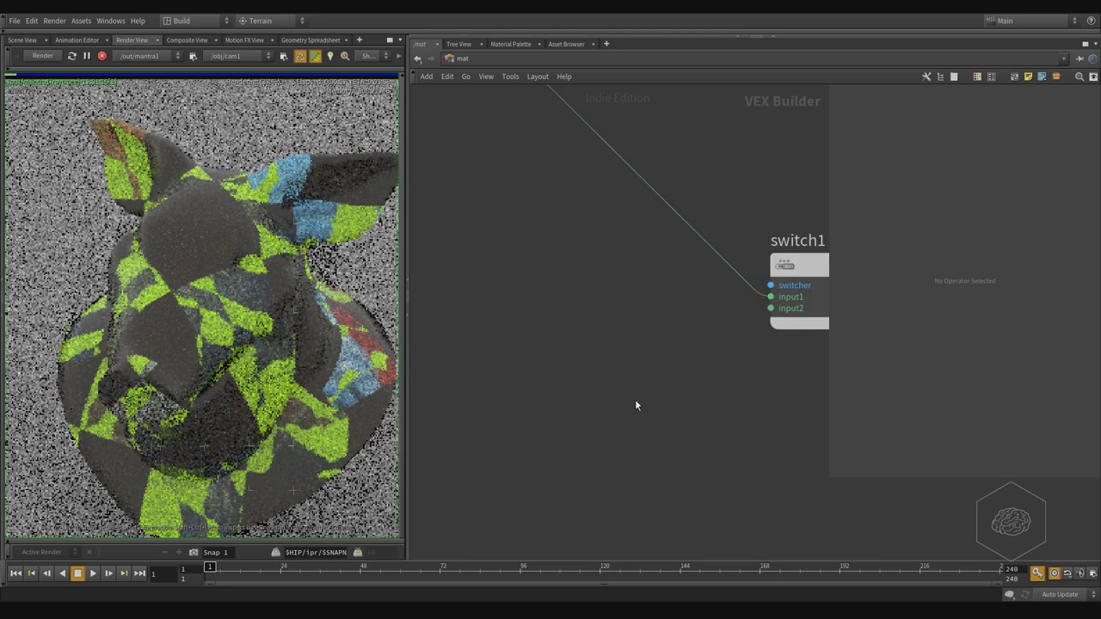
Step: Connect the colormix2 output to input2 of the Switch node
scroll(721, 378, down, 3)
scroll(600, 375, up, 4)
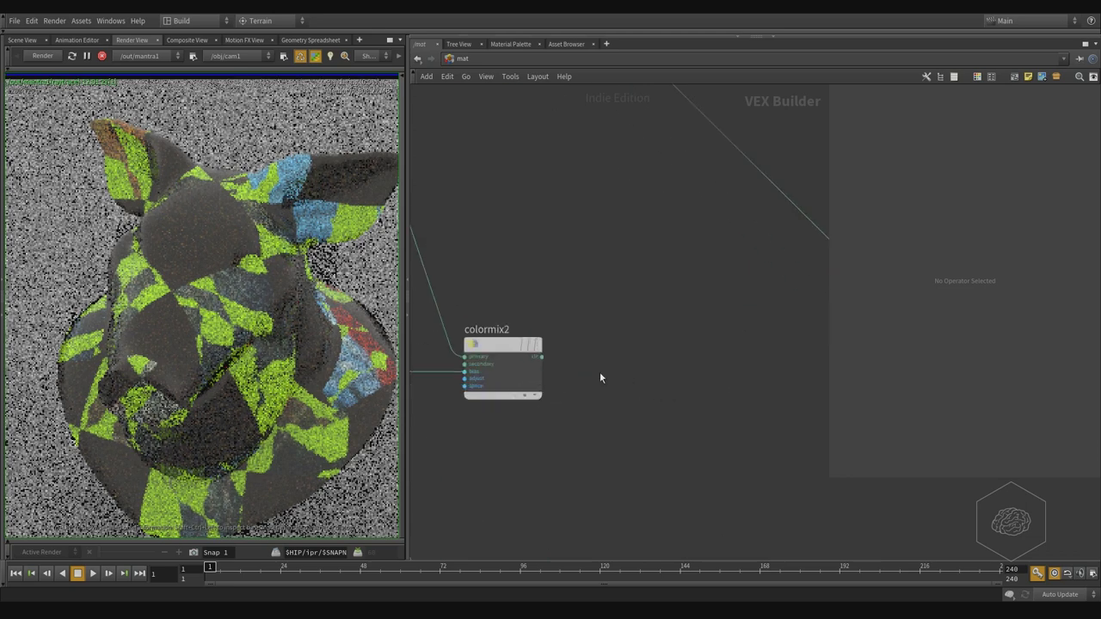
click(542, 357)
scroll(549, 352, down, 3)
scroll(740, 333, up, 3)
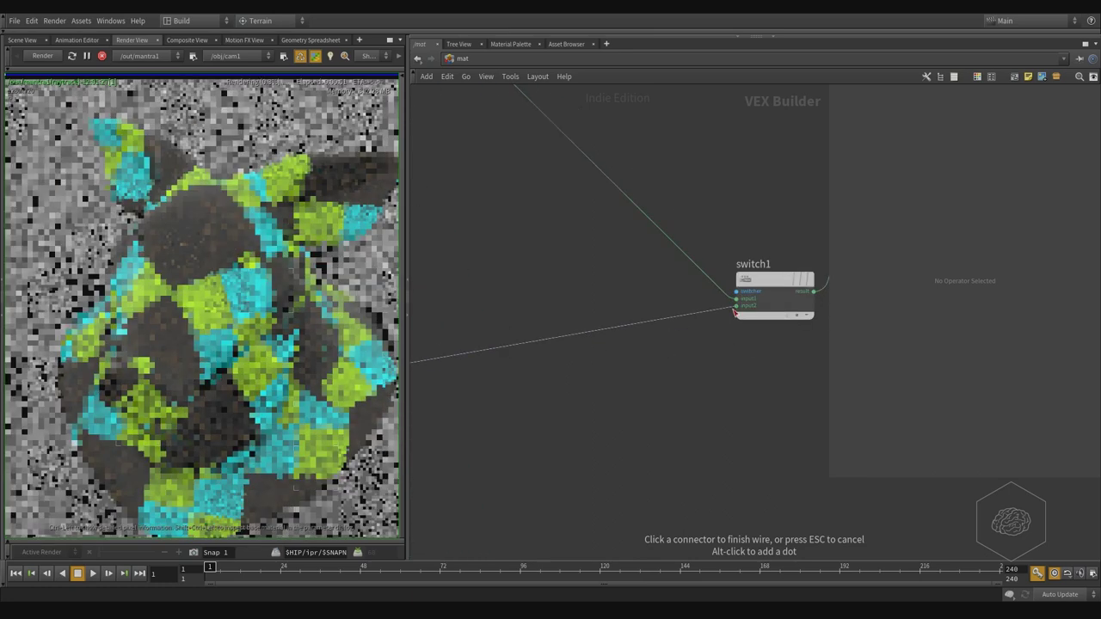
click(737, 306)
Step: Connect the colormix3 output to the next free input of the Switch node, below input2
scroll(684, 306, down, 3)
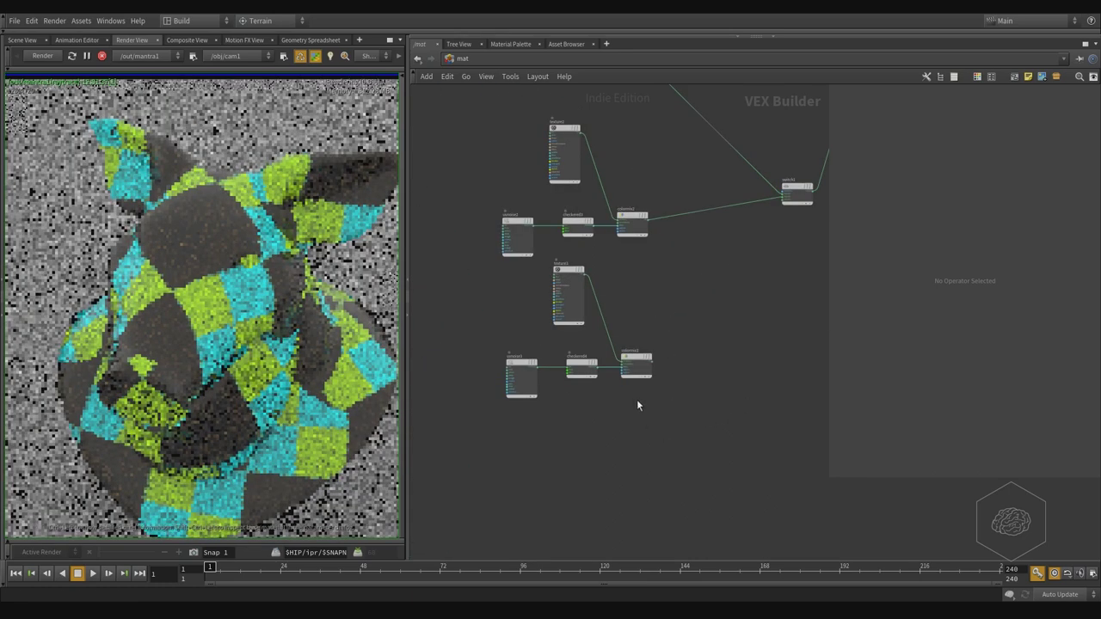
scroll(640, 405, up, 4)
click(545, 376)
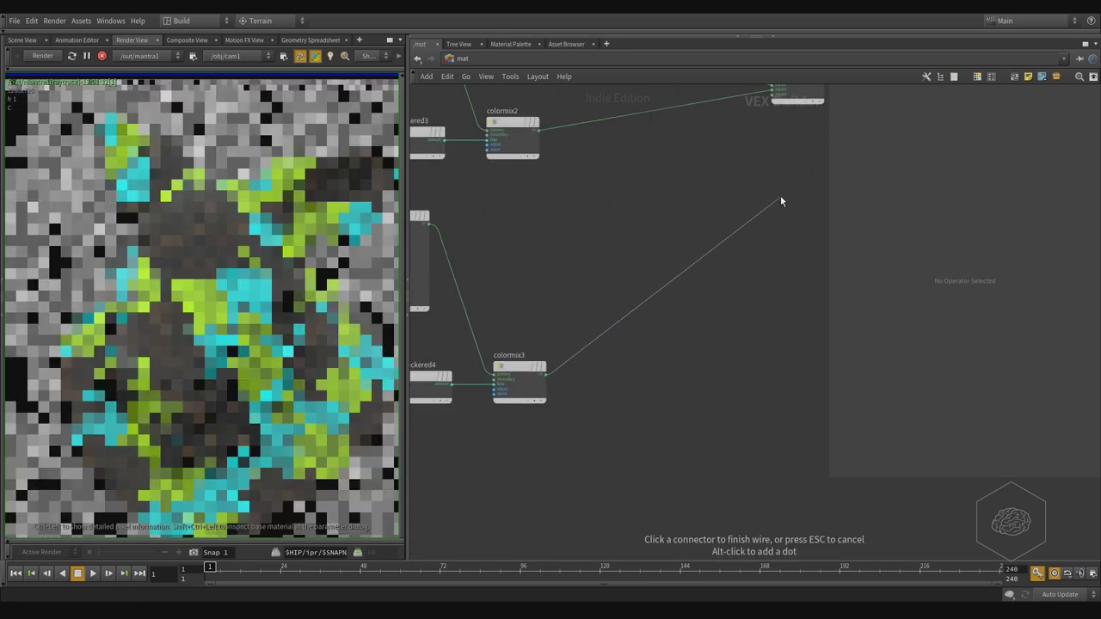
click(770, 100)
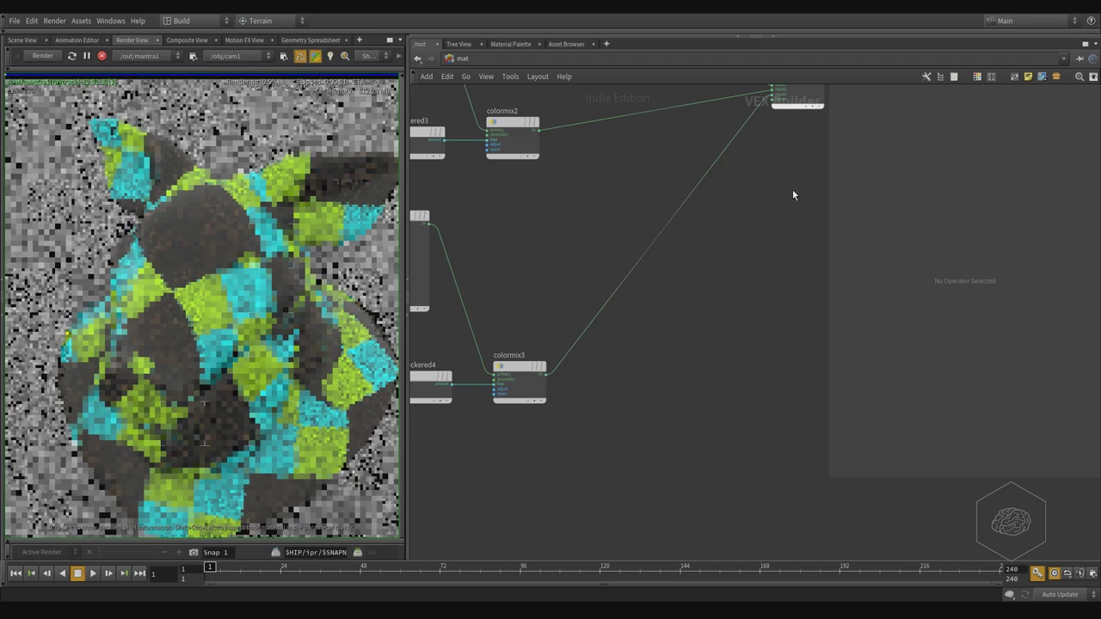
Step: Set the Switcher Index of the switch1 node to 1
middle_drag(774, 235, 674, 466)
scroll(743, 330, down, 3)
click(720, 316)
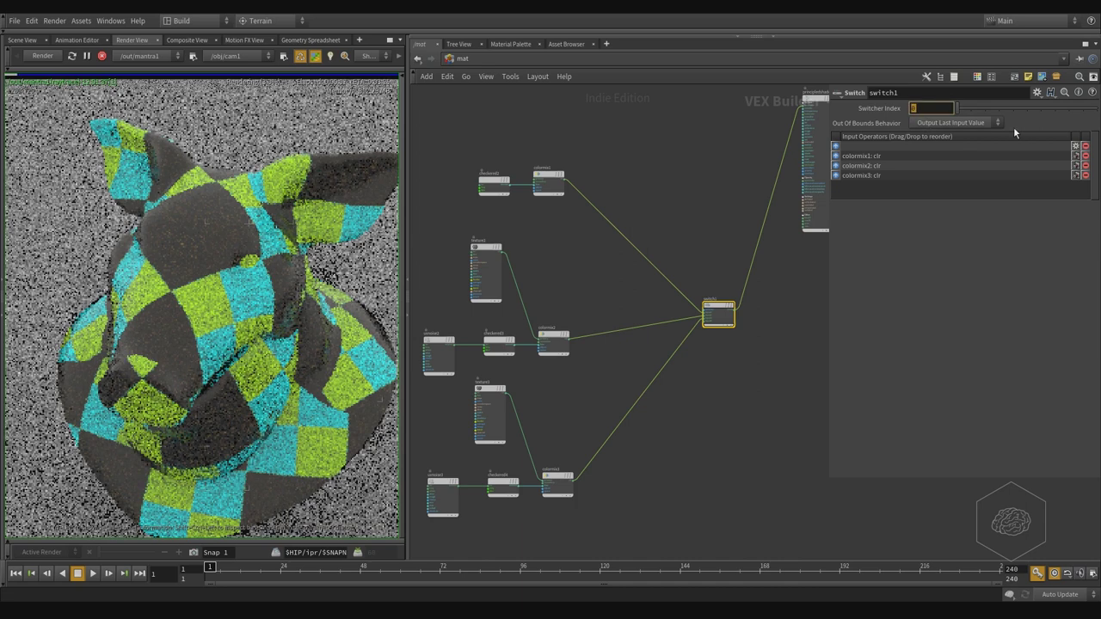
text(1)
key(Return)
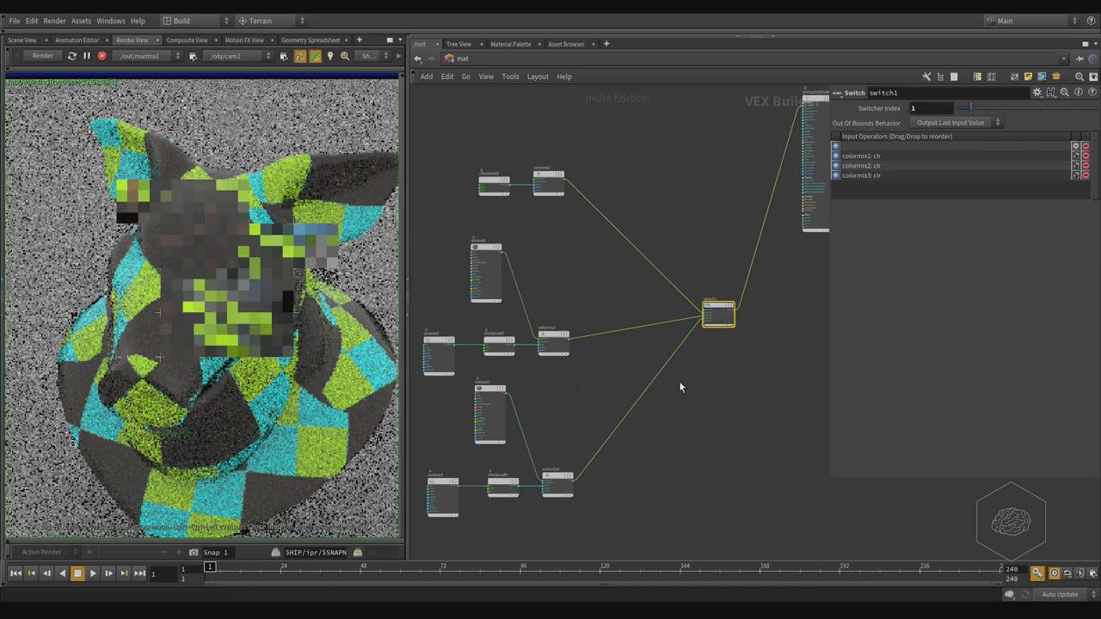
Step: Delete the texture3 node that feeds colormix3 in the lowest group
middle_drag(704, 387, 734, 260)
scroll(546, 339, up, 2)
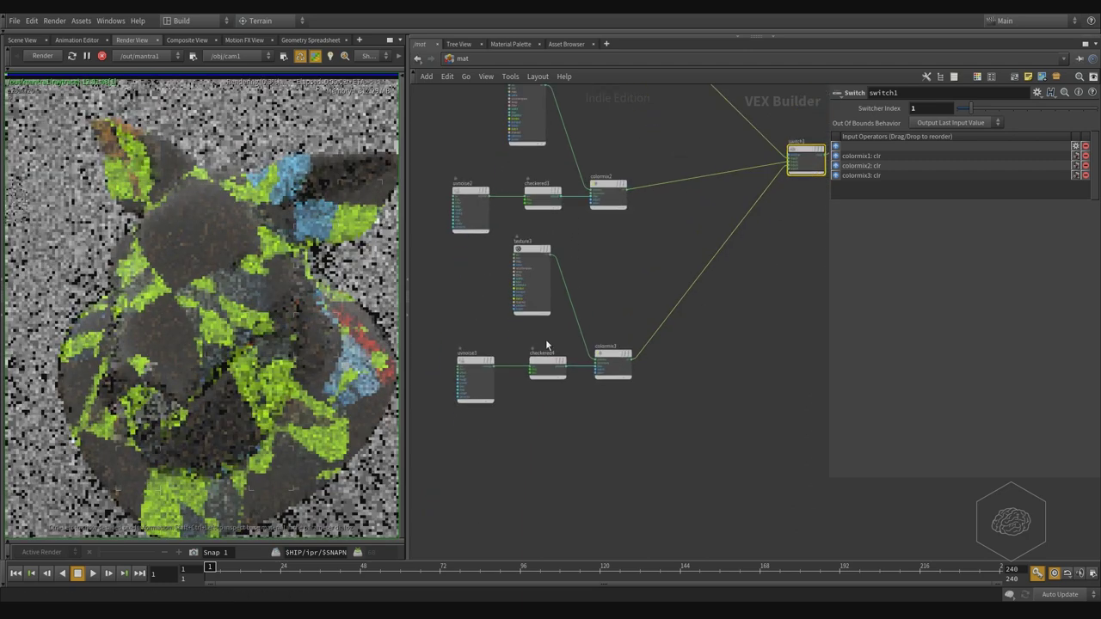
middle_drag(622, 276, 645, 335)
scroll(634, 260, down, 2)
drag(645, 335, 475, 405)
key(Delete)
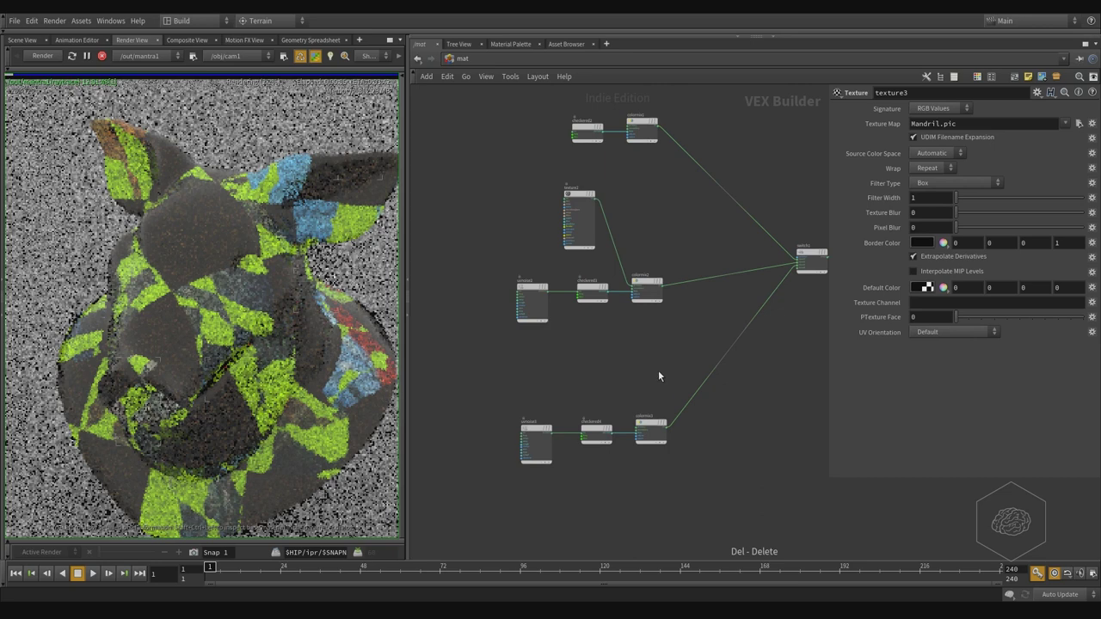
Step: Move uvnoise3 and checkered4 together up and away from colormix3 to make room in the lowest group
middle_drag(648, 405, 611, 344)
scroll(551, 434, up, 3)
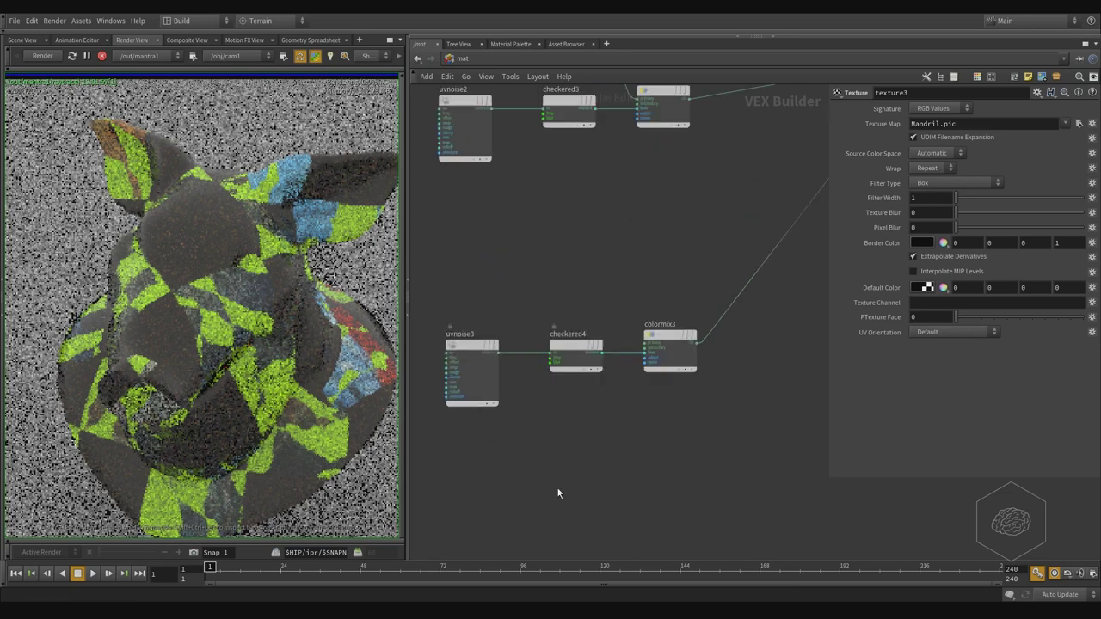
middle_drag(558, 488, 681, 404)
drag(712, 156, 536, 439)
middle_drag(702, 409, 679, 413)
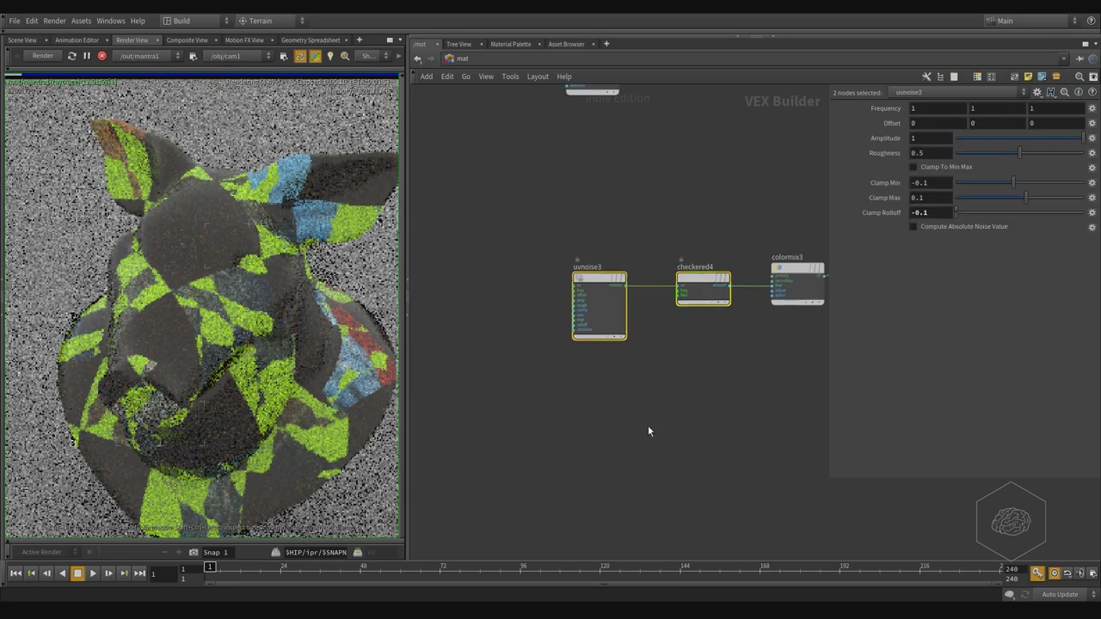
middle_drag(738, 394, 629, 443)
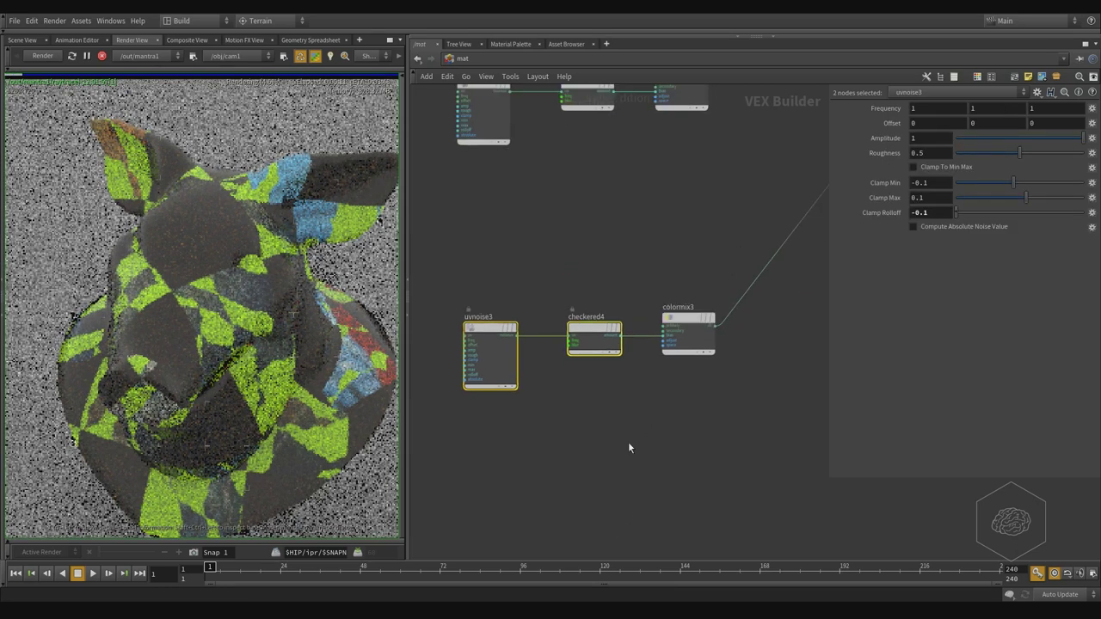
drag(588, 334, 540, 255)
middle_drag(669, 230, 632, 278)
click(631, 283)
scroll(671, 284, down, 5)
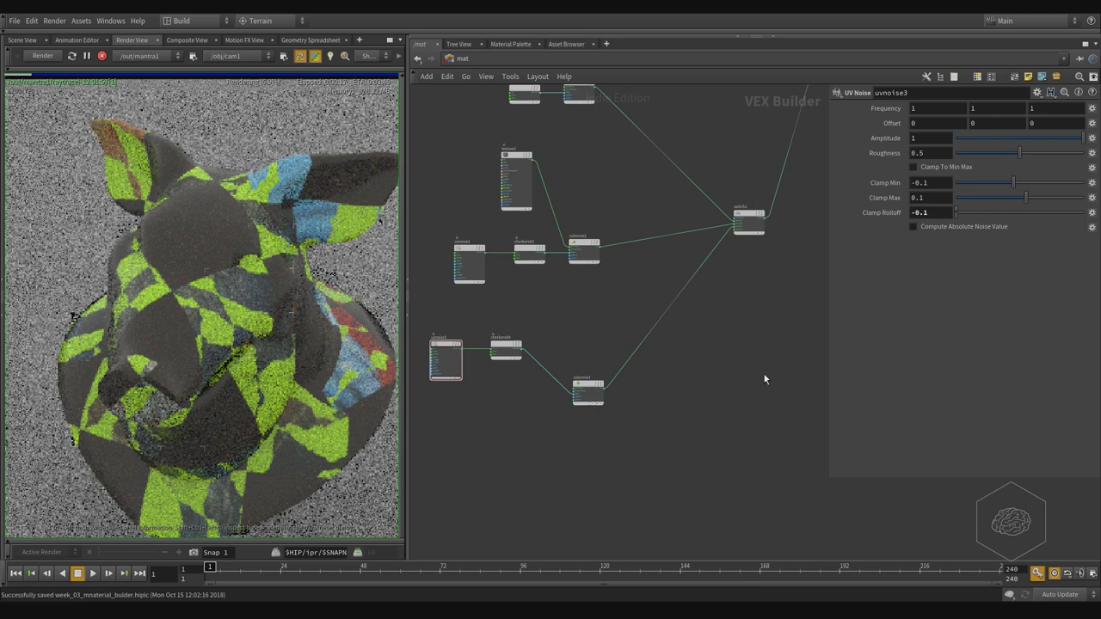
Step: Shift the checkered4 node slightly farther from uvnoise3, toward colormix3
scroll(487, 399, up, 3)
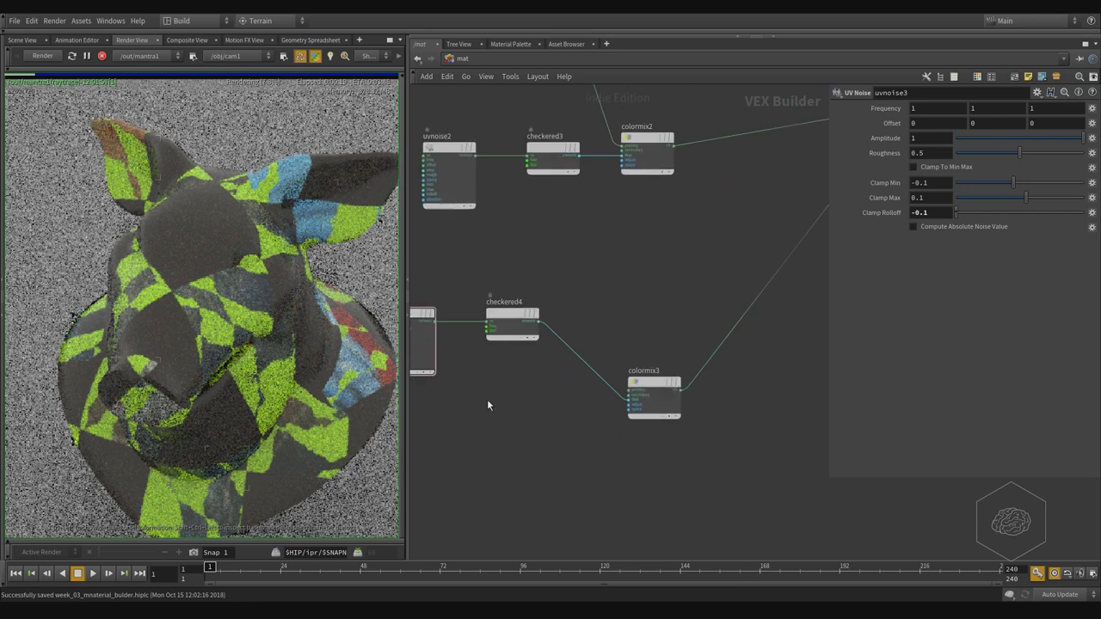
click(518, 316)
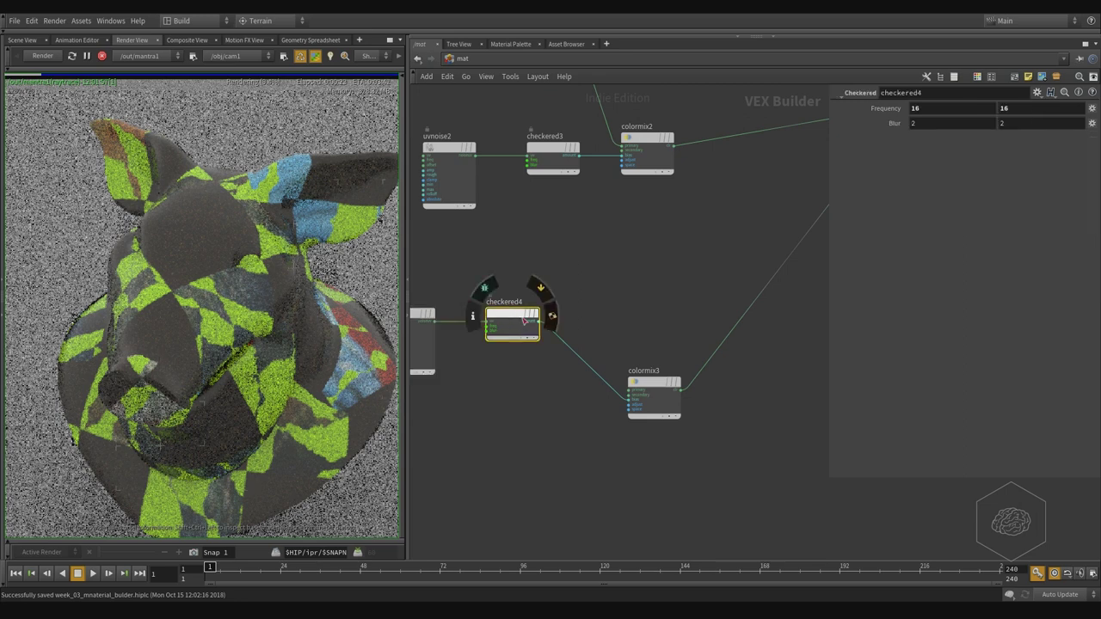
drag(515, 318, 534, 321)
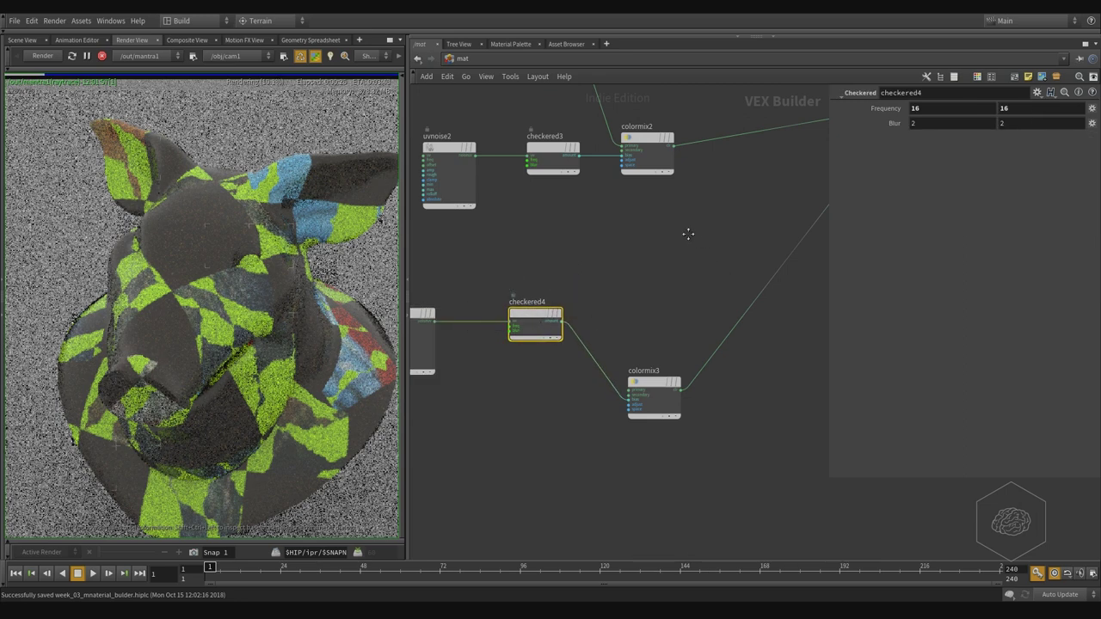
Step: Add a Get Blur P node in the empty space above colormix3
middle_drag(688, 234, 660, 277)
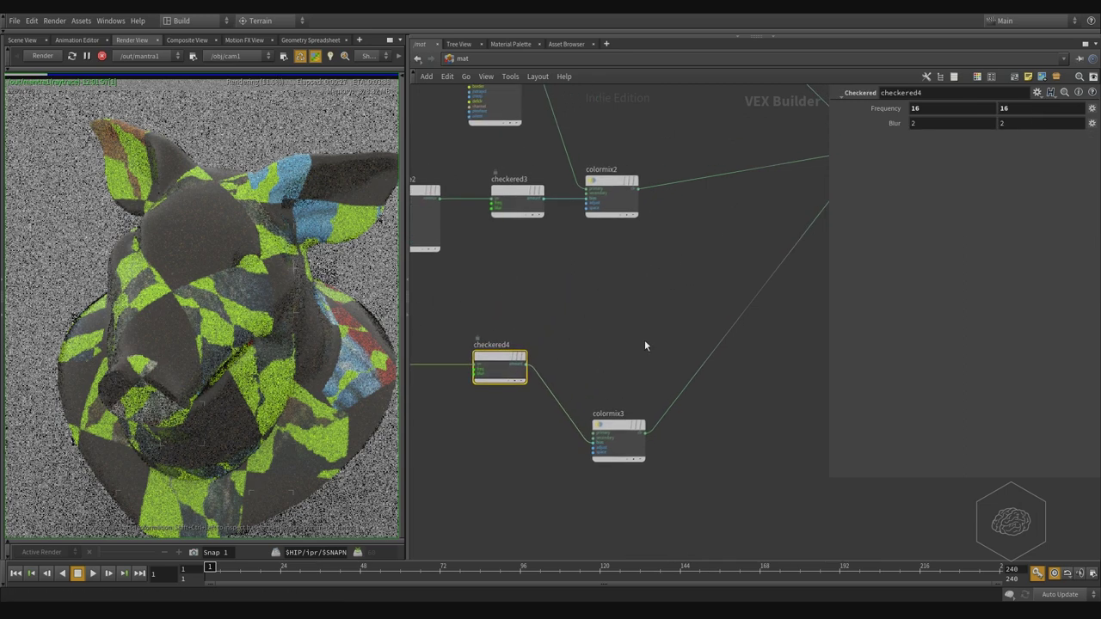
scroll(645, 342, down, 3)
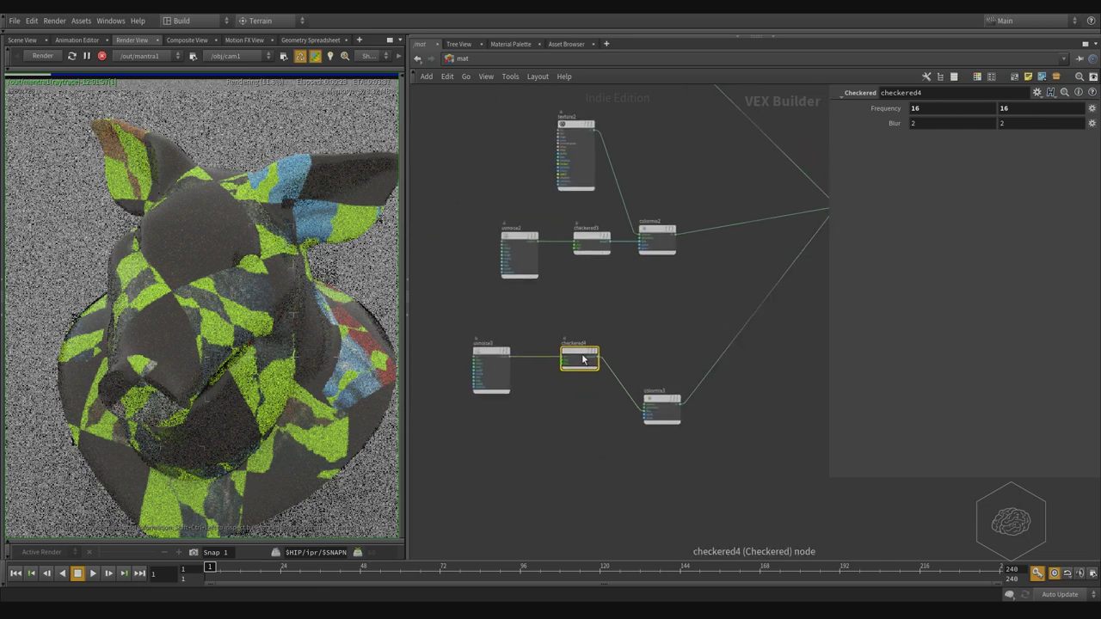
middle_drag(647, 302, 659, 300)
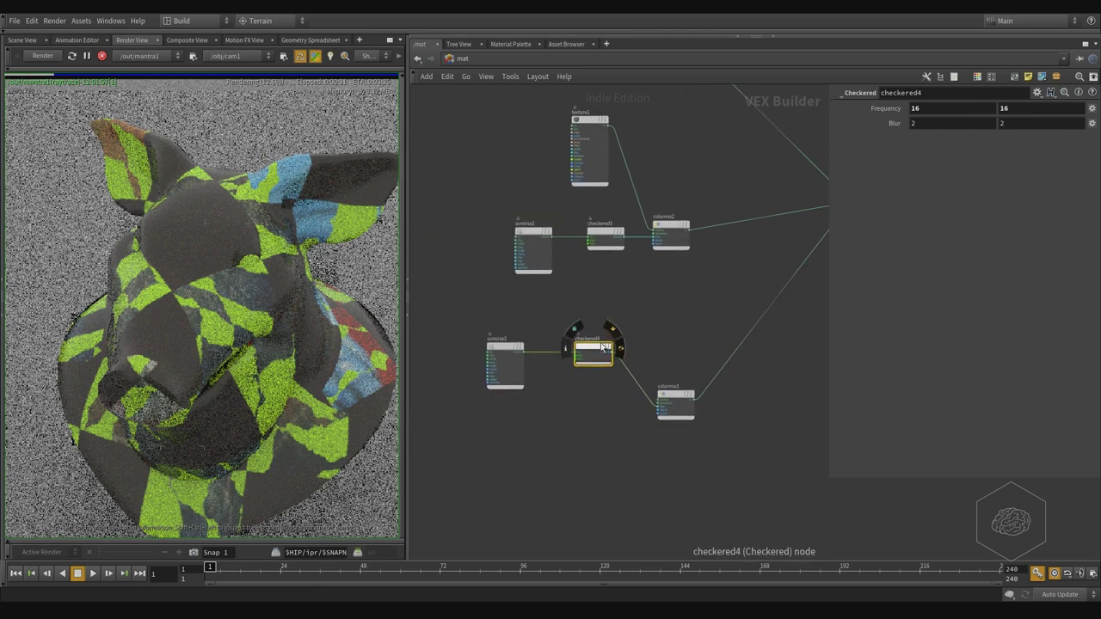
key(Tab)
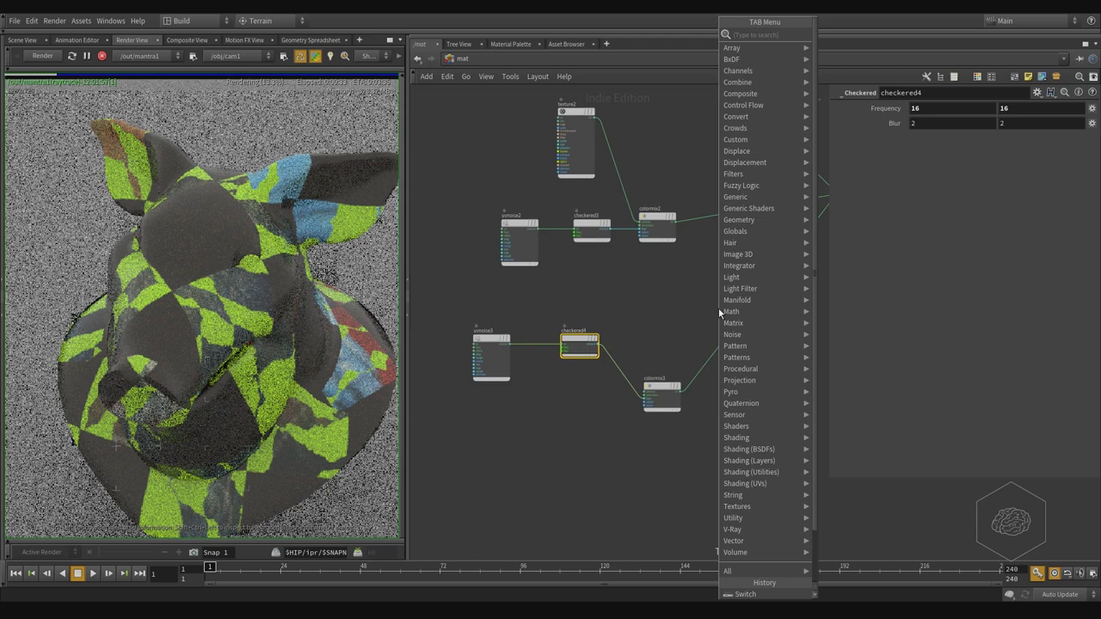
text(getb)
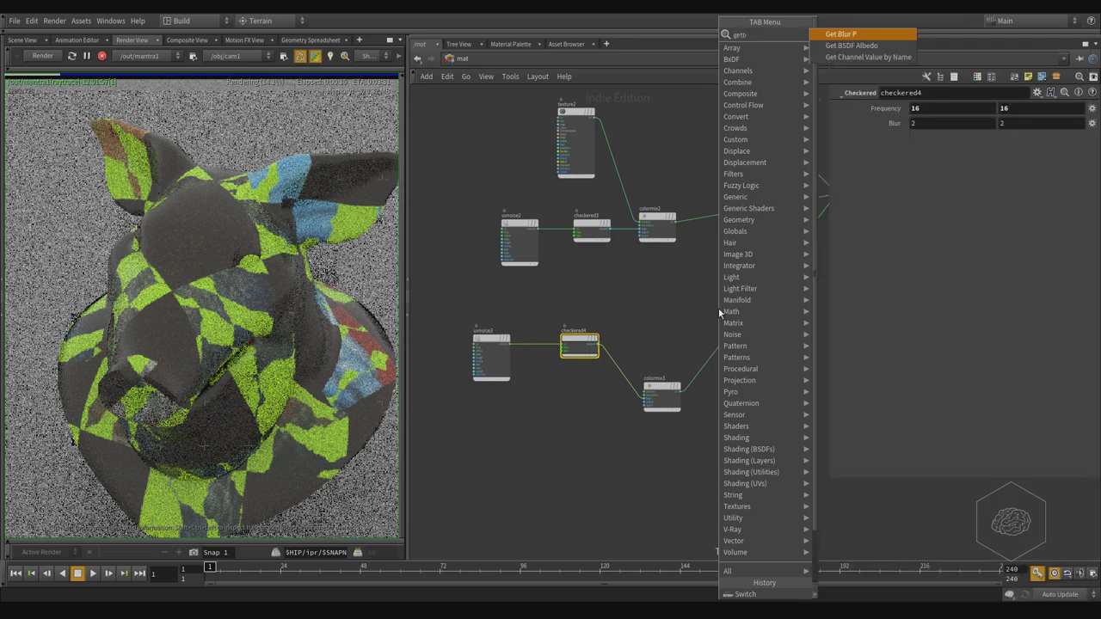
key(Return)
click(714, 299)
scroll(710, 299, up, 5)
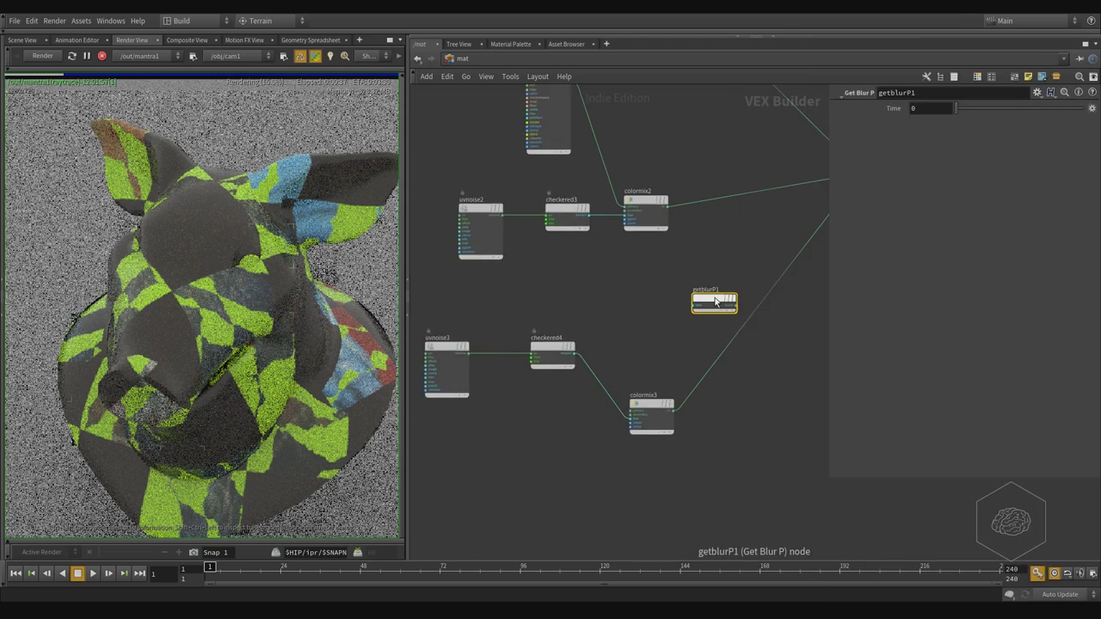
Step: Wire the amount output of checkered4 into the time input of getblurP1
drag(699, 295, 693, 297)
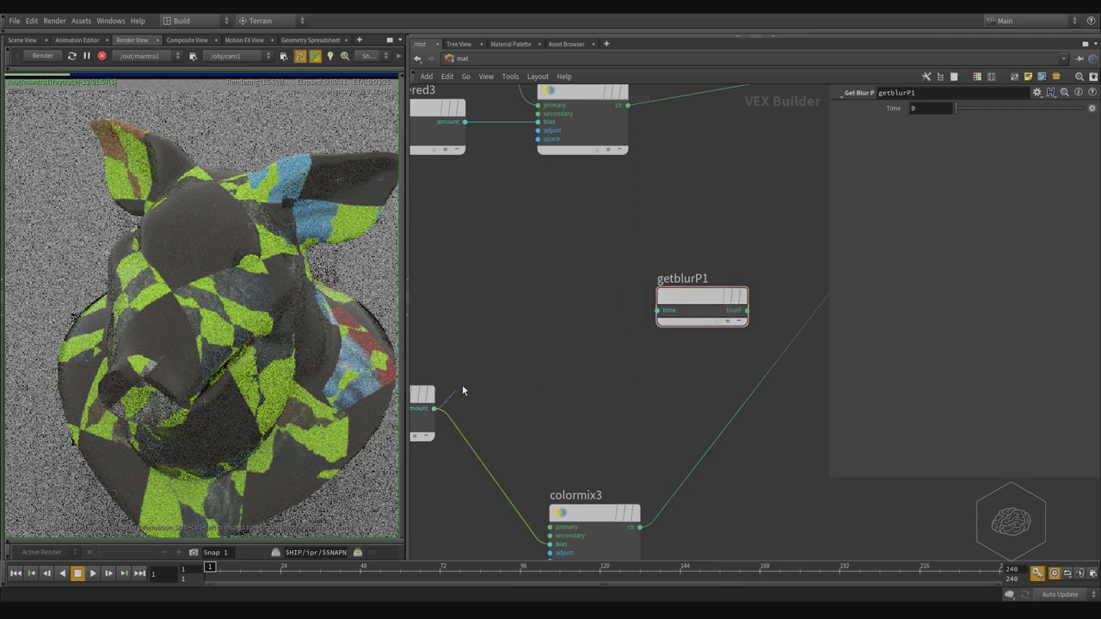
scroll(612, 402, down, 5)
middle_drag(673, 289, 527, 334)
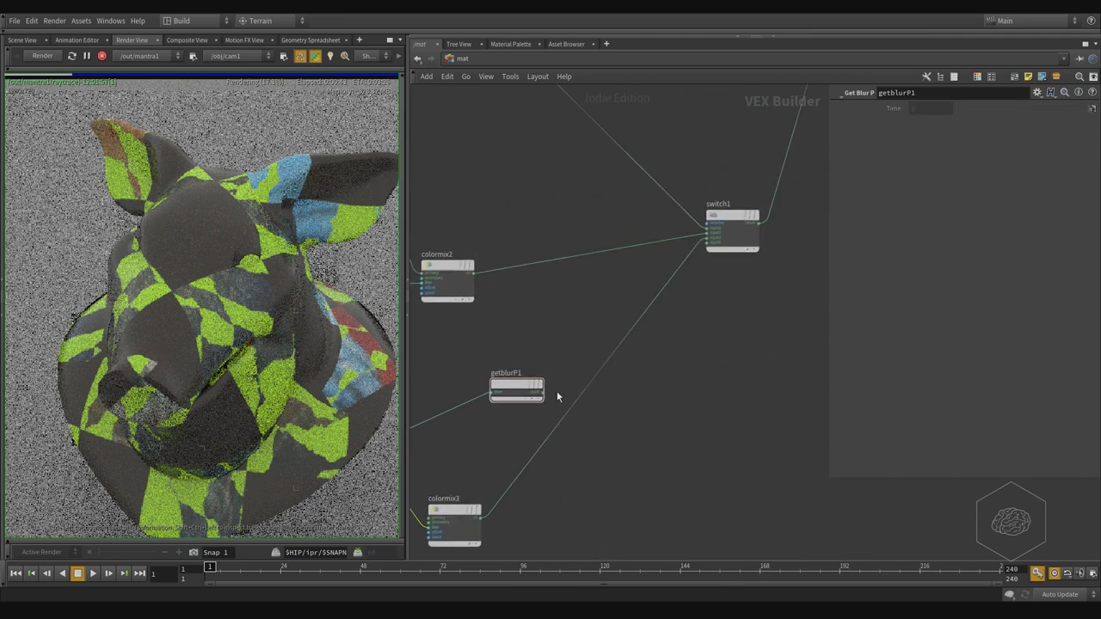
click(541, 394)
scroll(548, 389, down, 3)
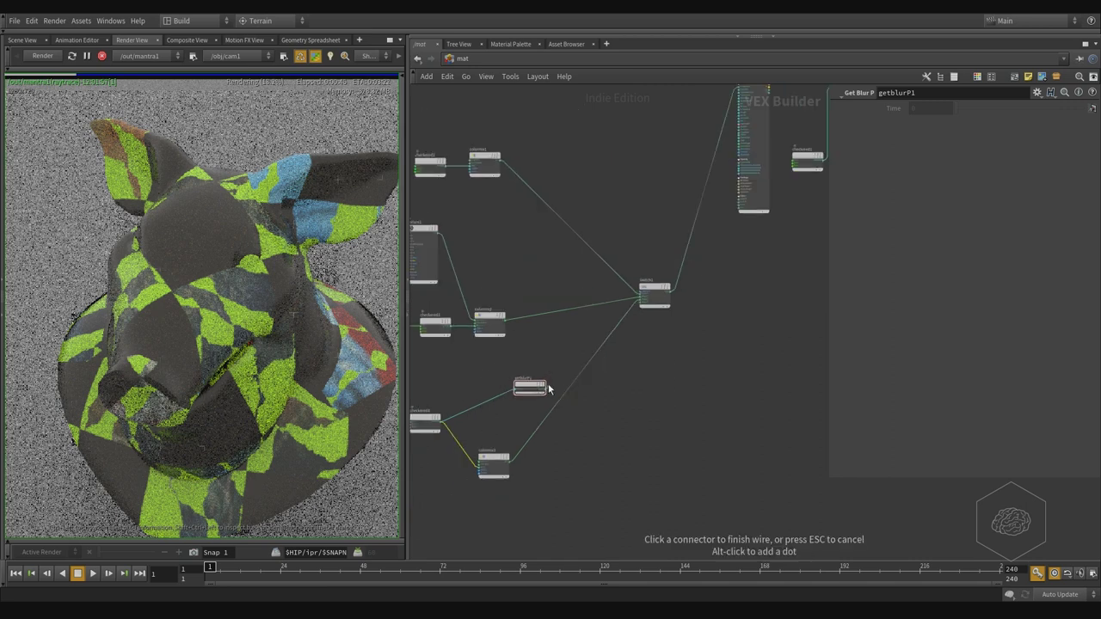
scroll(700, 320, up, 2)
scroll(701, 320, down, 2)
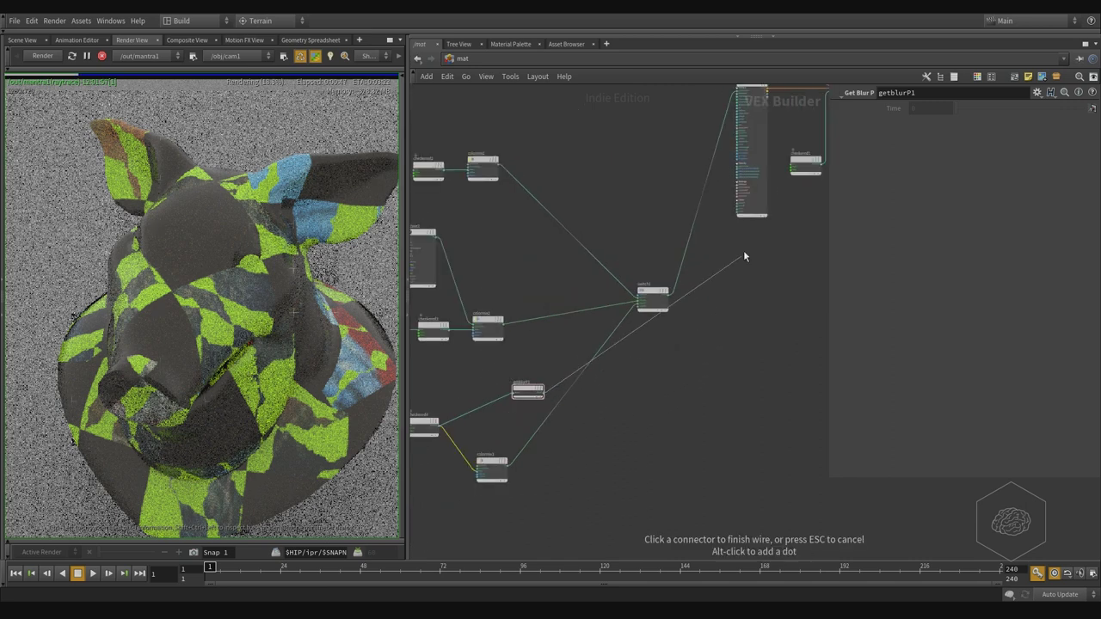
scroll(744, 251, up, 1)
scroll(713, 356, down, 2)
scroll(779, 185, up, 5)
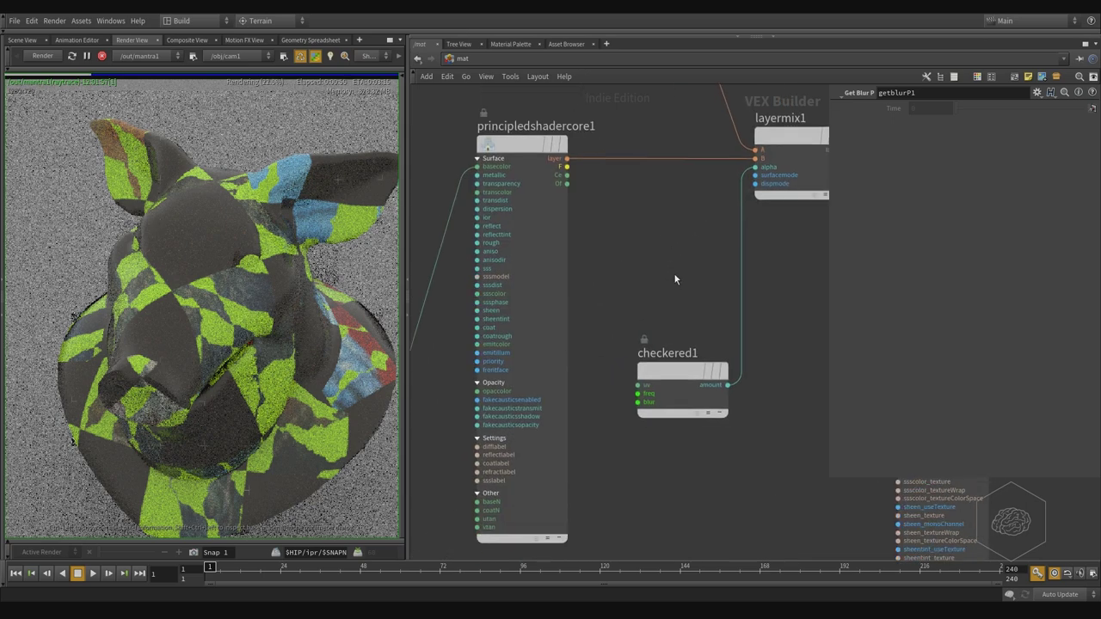
Step: Add a Switch node in the empty space between principledshadercore1 and layermix1, just above checkered1
key(Tab)
text(sw)
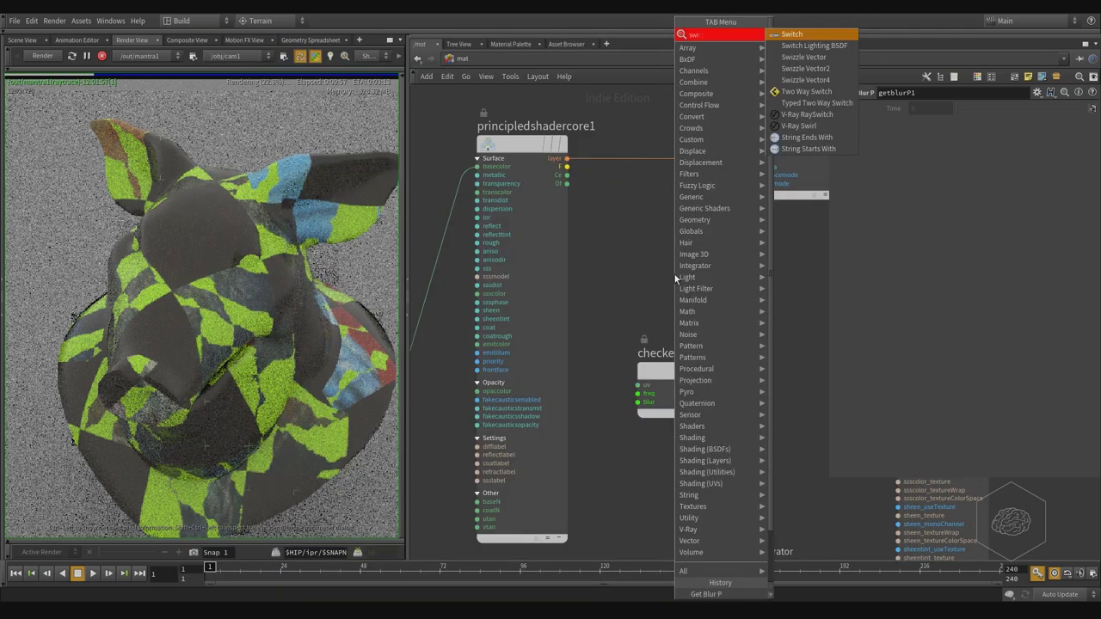
key(Return)
click(674, 274)
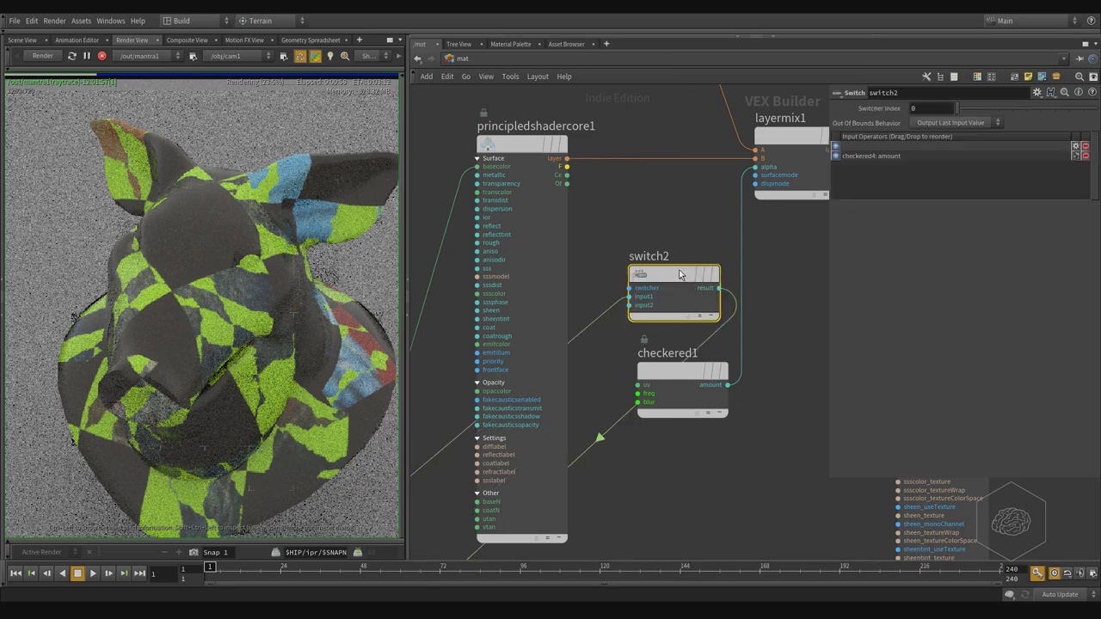
Step: Move switch2 well below checkered1 into the empty area of the network
scroll(716, 312, down, 6)
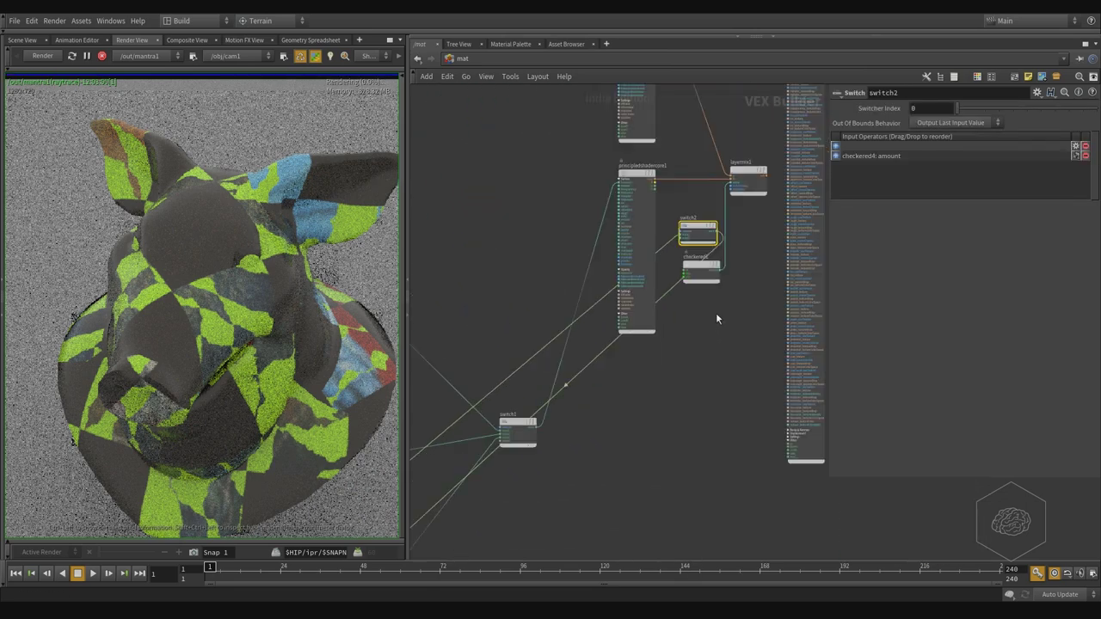
drag(704, 242, 707, 447)
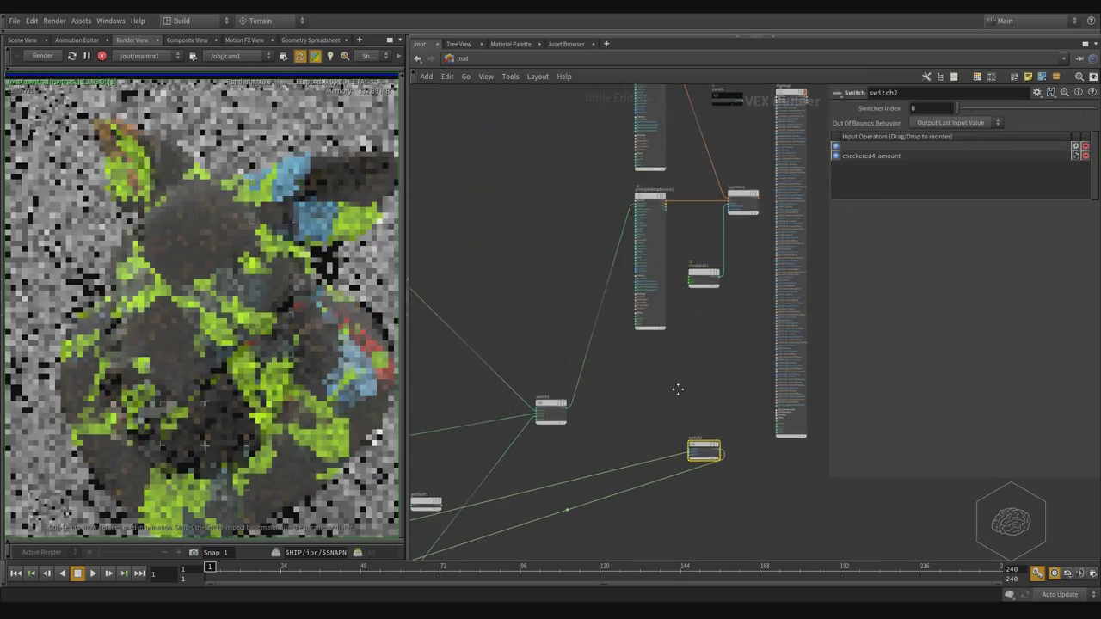
scroll(744, 297, down, 3)
middle_drag(679, 388, 575, 402)
scroll(745, 298, up, 4)
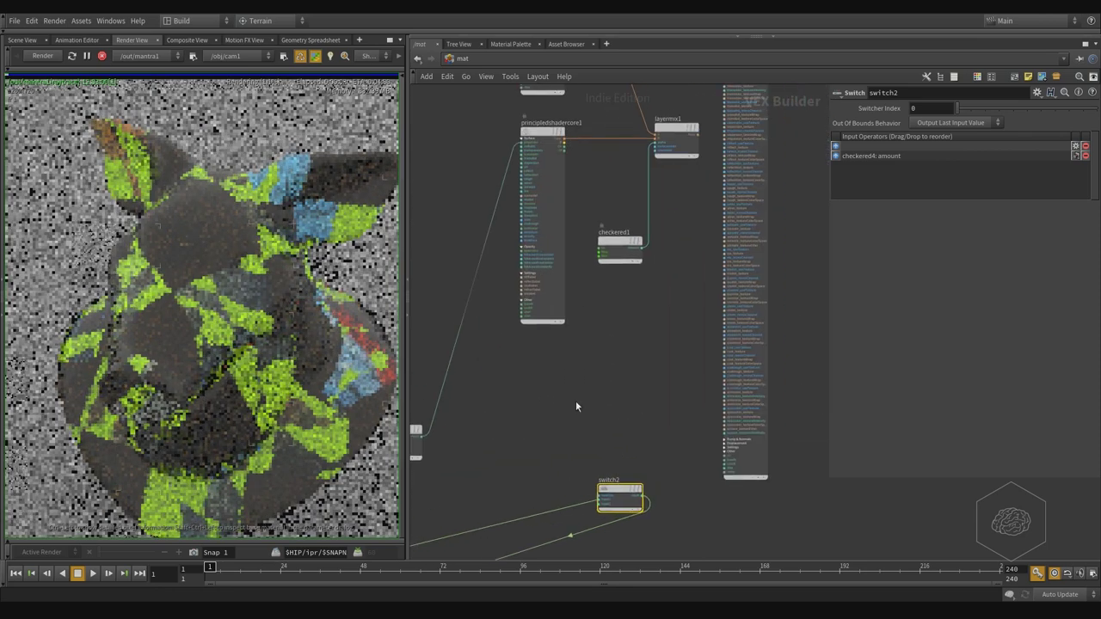
middle_drag(624, 439, 661, 386)
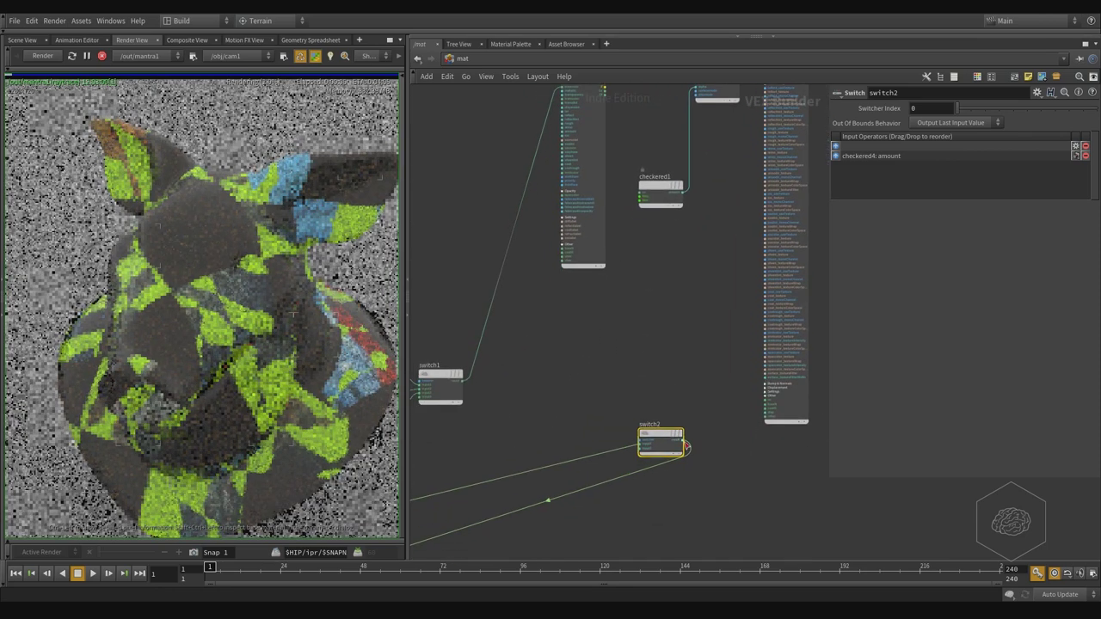
Step: Wire the amount output of checkered1 into input1 of switch2, replacing the checkered4 connection
click(688, 451)
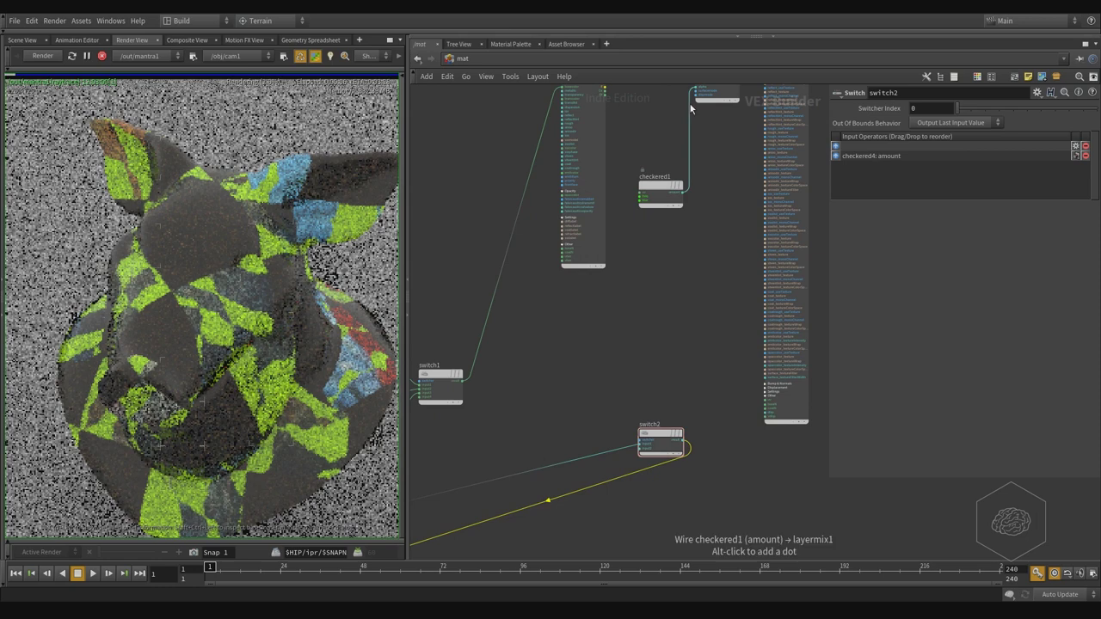
scroll(665, 364, up, 3)
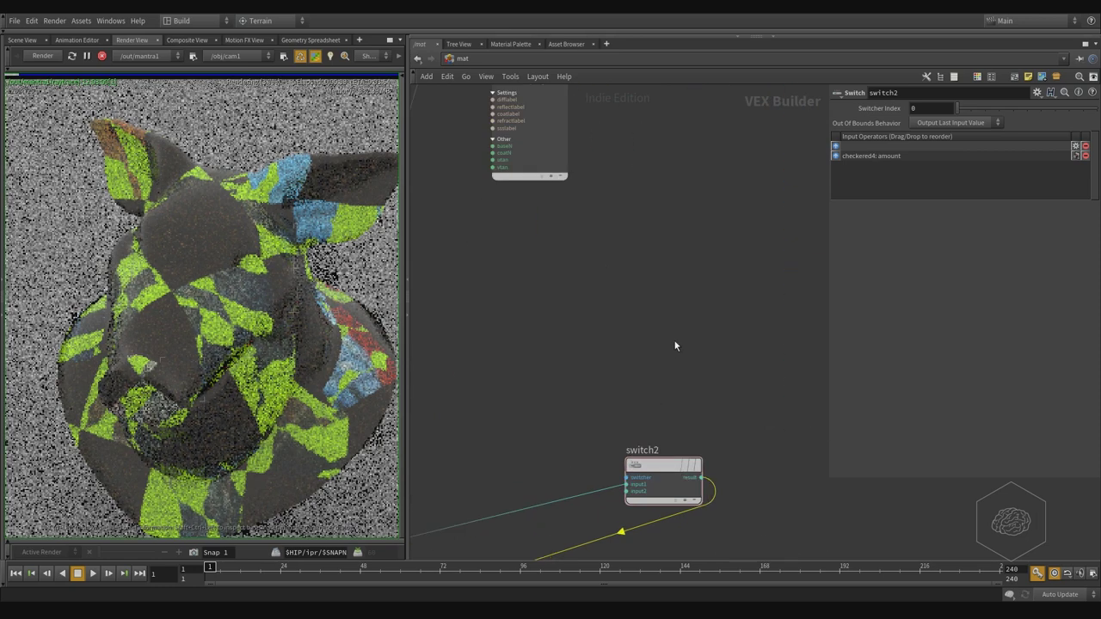
scroll(675, 346, down, 3)
drag(713, 134, 746, 376)
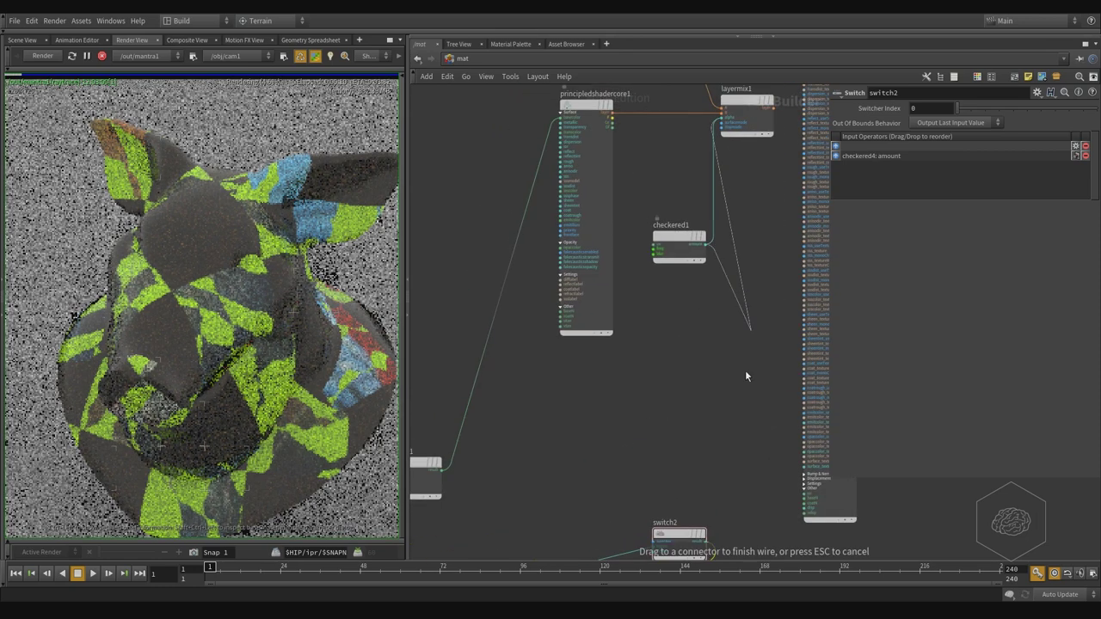
drag(670, 403, 657, 406)
scroll(661, 327, up, 5)
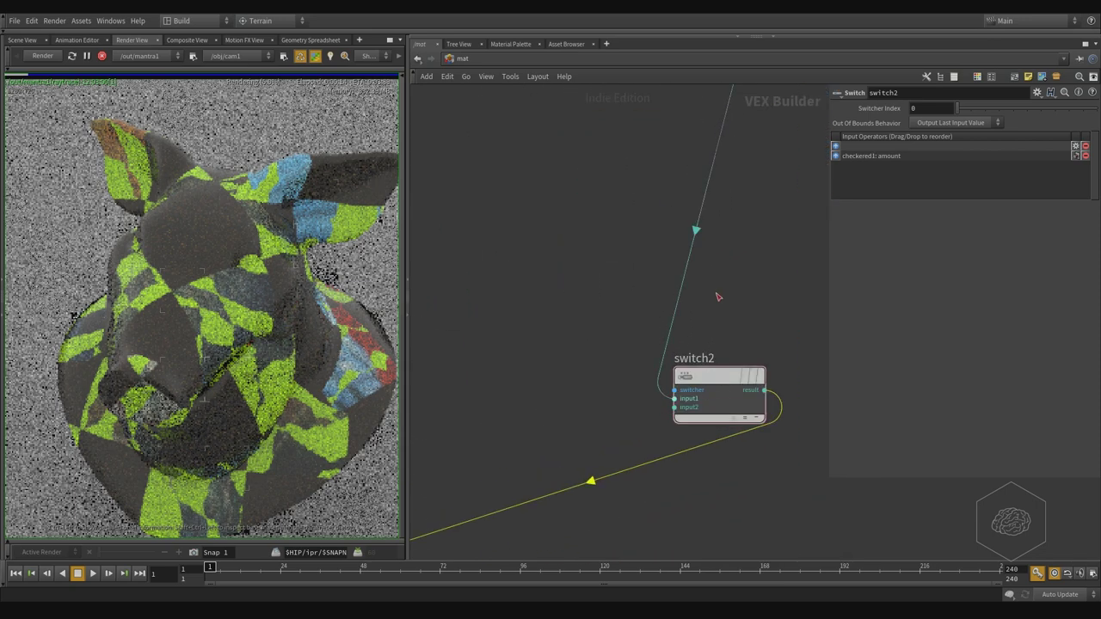
Step: Connect the output of getblurP1 to input2 of switch2
middle_drag(730, 182, 740, 296)
scroll(740, 298, down, 2)
middle_drag(592, 434, 700, 251)
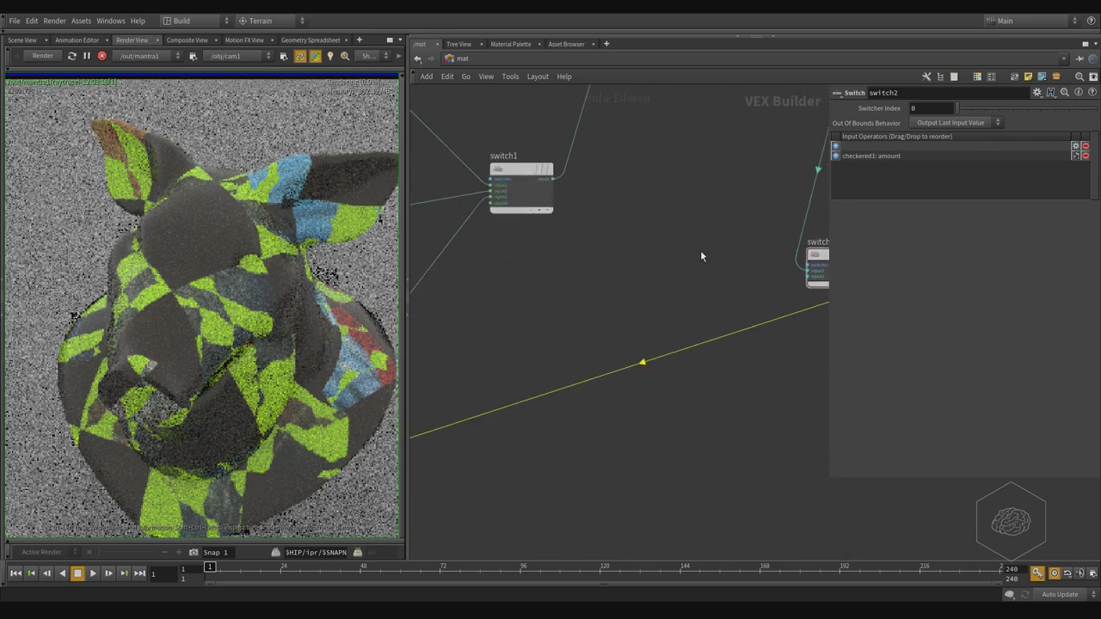
scroll(701, 251, down, 3)
middle_drag(647, 274, 678, 301)
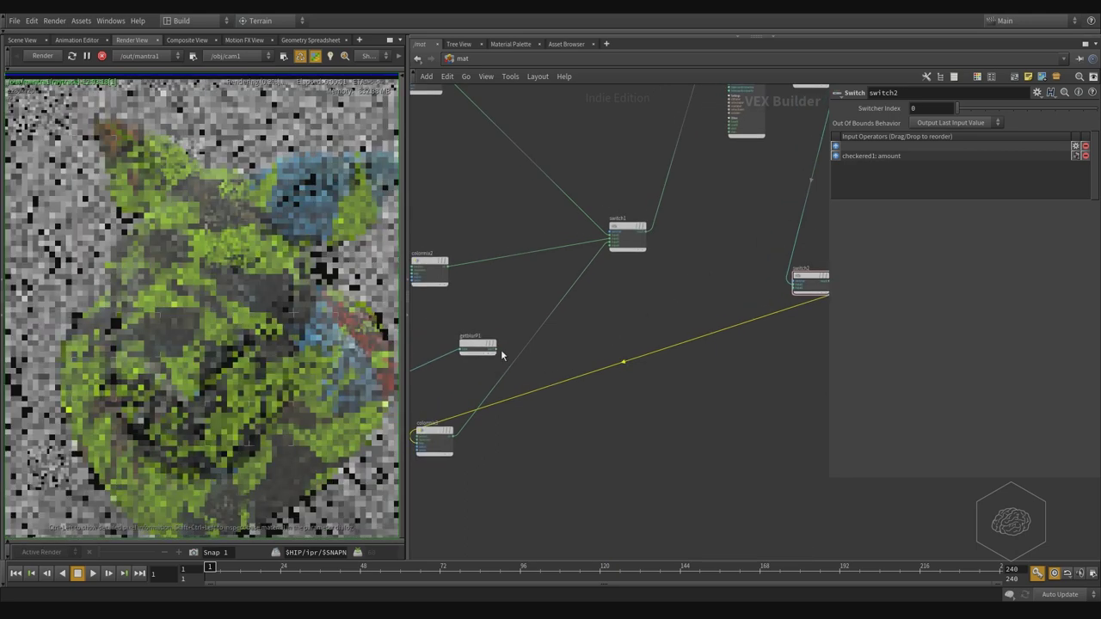
click(482, 346)
click(496, 347)
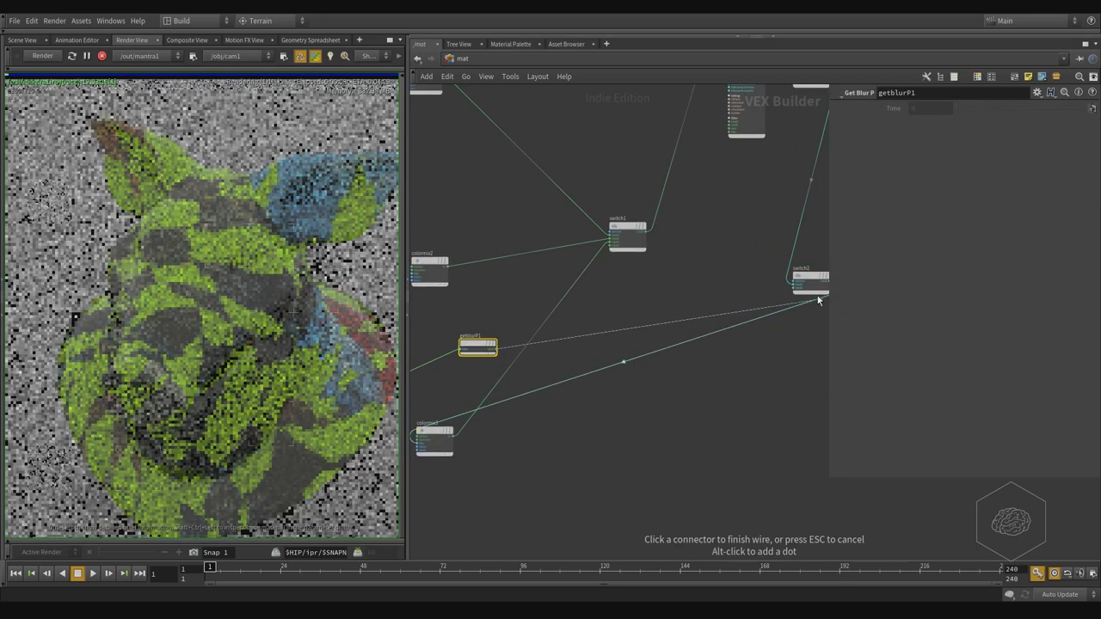
click(801, 292)
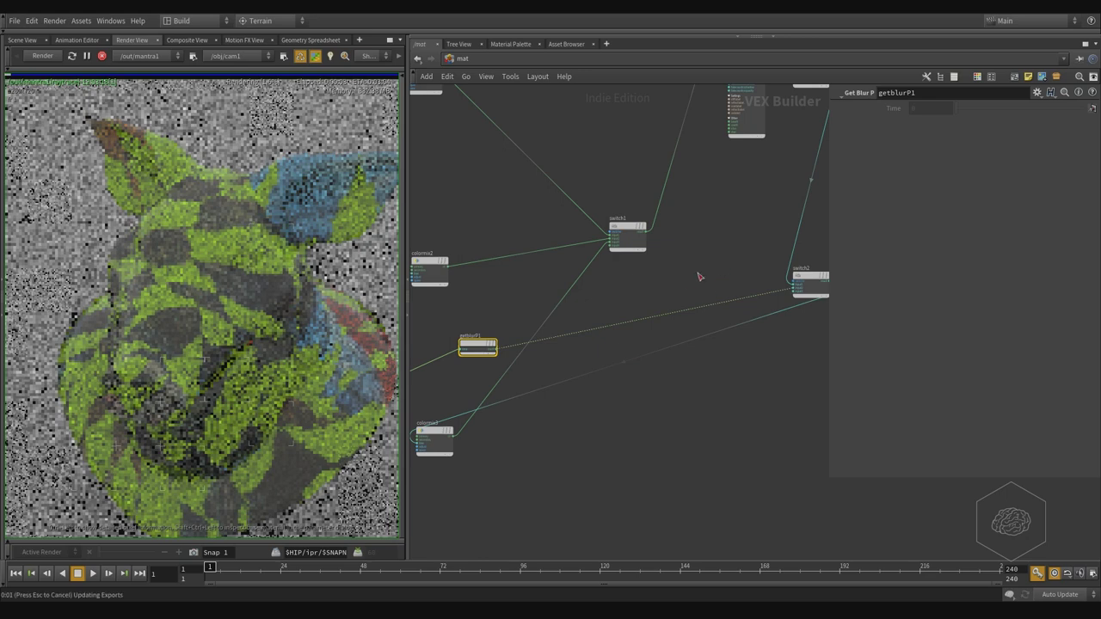
Step: Wire the result of switch2 into the alpha input of layermix1
middle_drag(698, 277, 683, 283)
scroll(676, 379, up, 3)
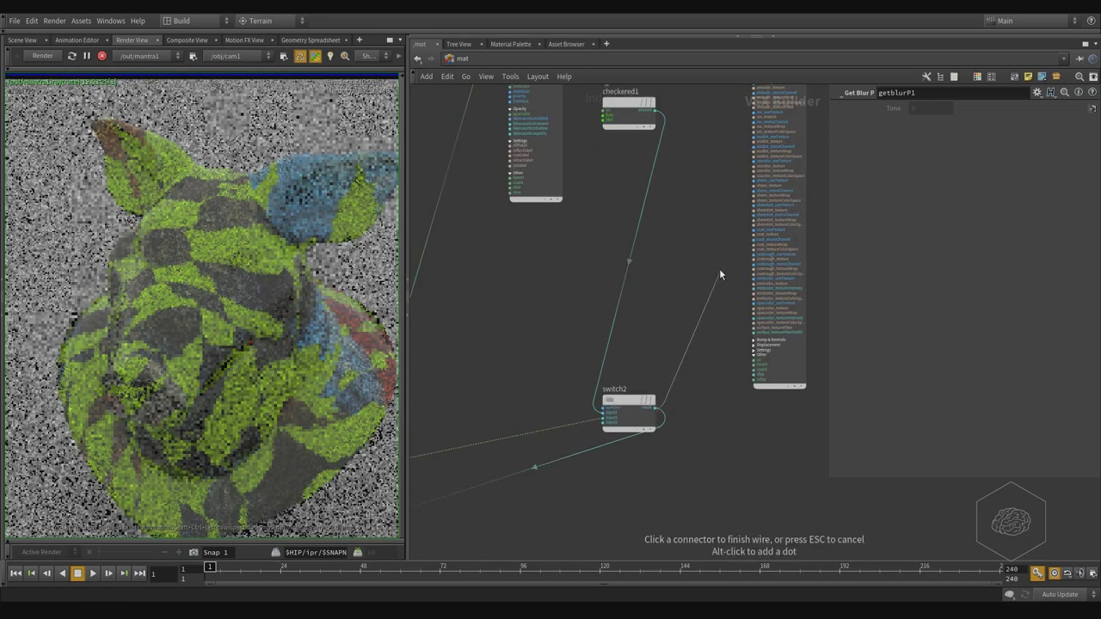
scroll(719, 269, down, 3)
scroll(700, 129, up, 2)
middle_drag(653, 131, 628, 288)
scroll(646, 263, up, 3)
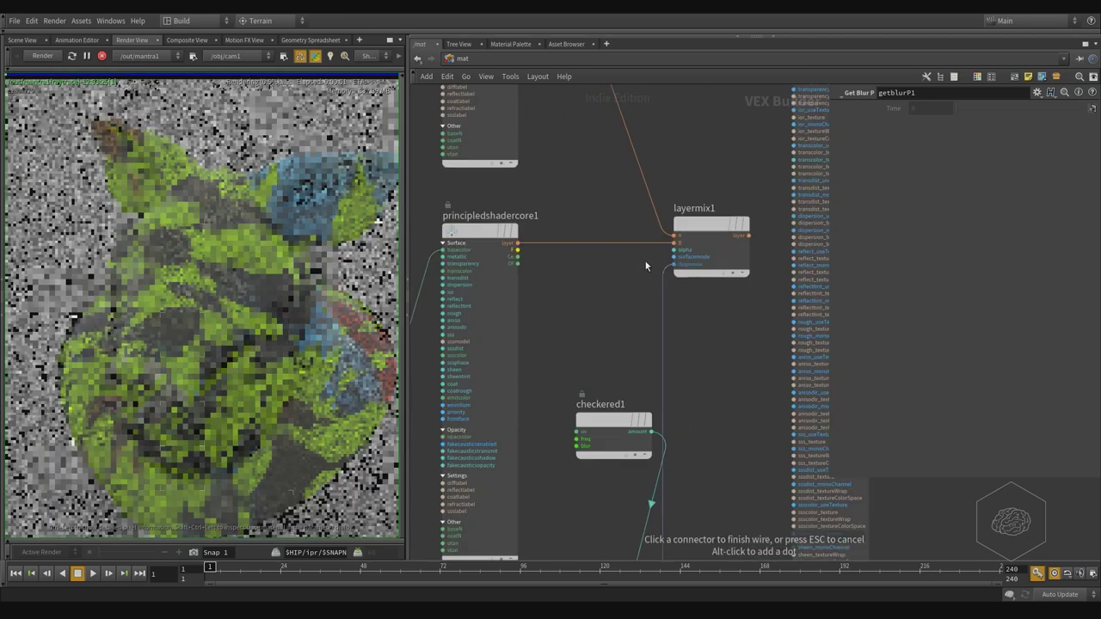
scroll(646, 266, up, 1)
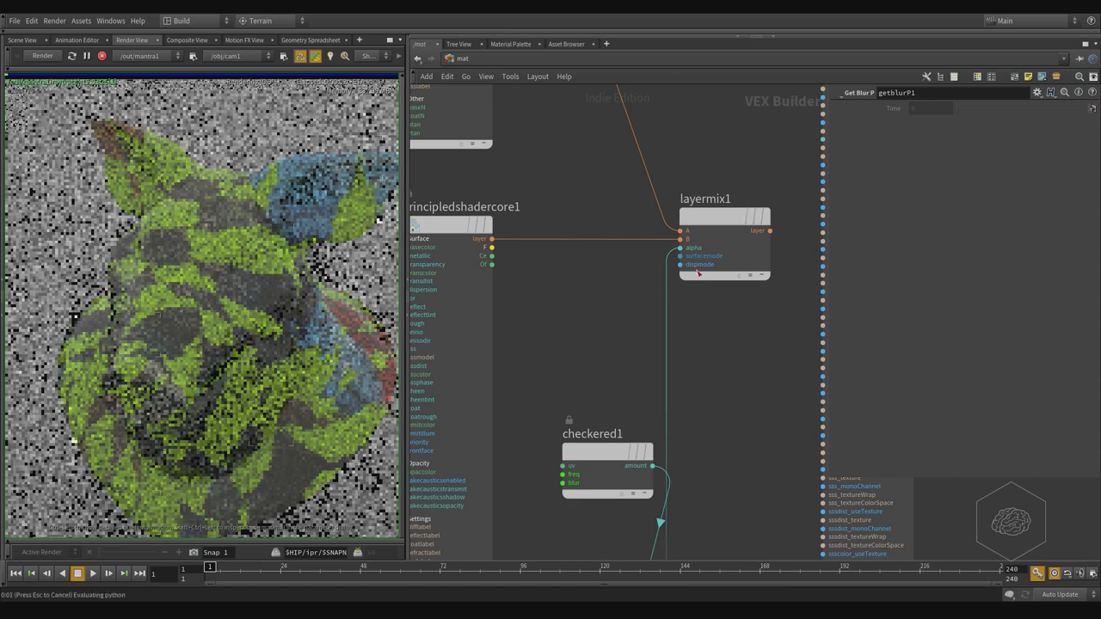
Step: Move checkered1 down beside switch2, below principledshadercore1
scroll(698, 272, down, 4)
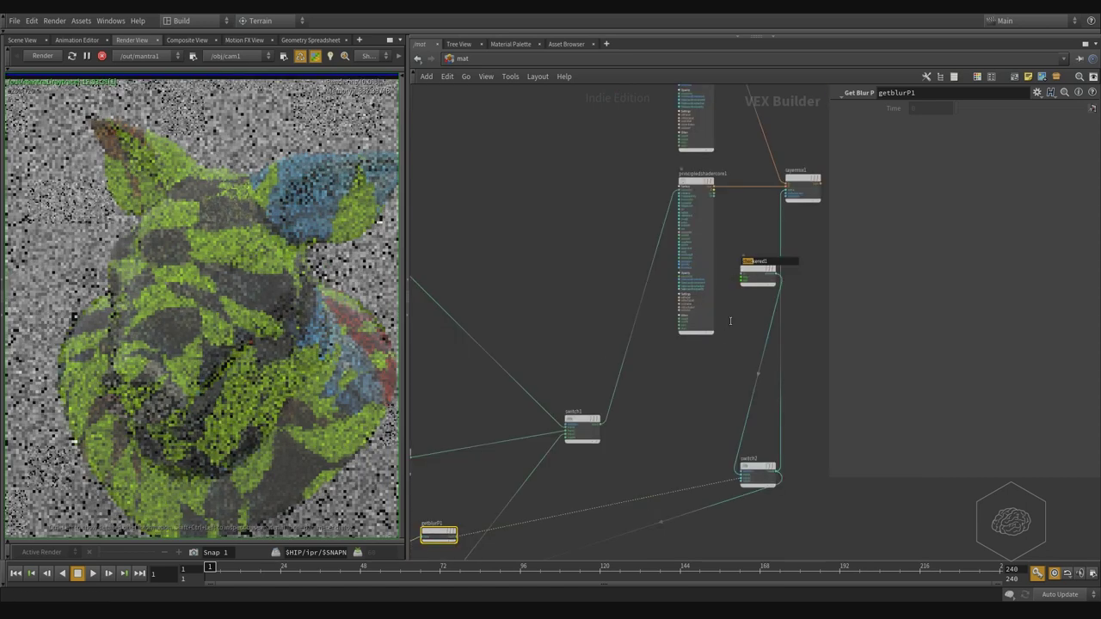
drag(754, 272, 682, 414)
middle_drag(764, 392, 661, 342)
Step: Move the large unconnected shader node, the const1 node and its neighbour away from layermix1 to clear space
scroll(737, 362, down, 3)
drag(694, 193, 835, 175)
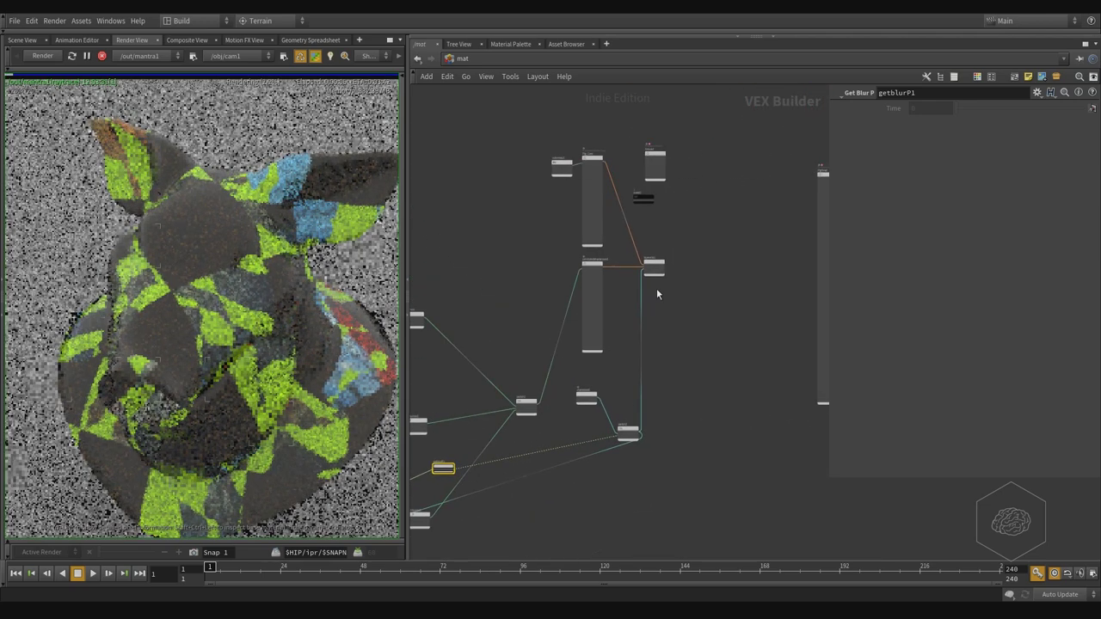
middle_drag(721, 265, 658, 360)
drag(590, 313, 589, 312)
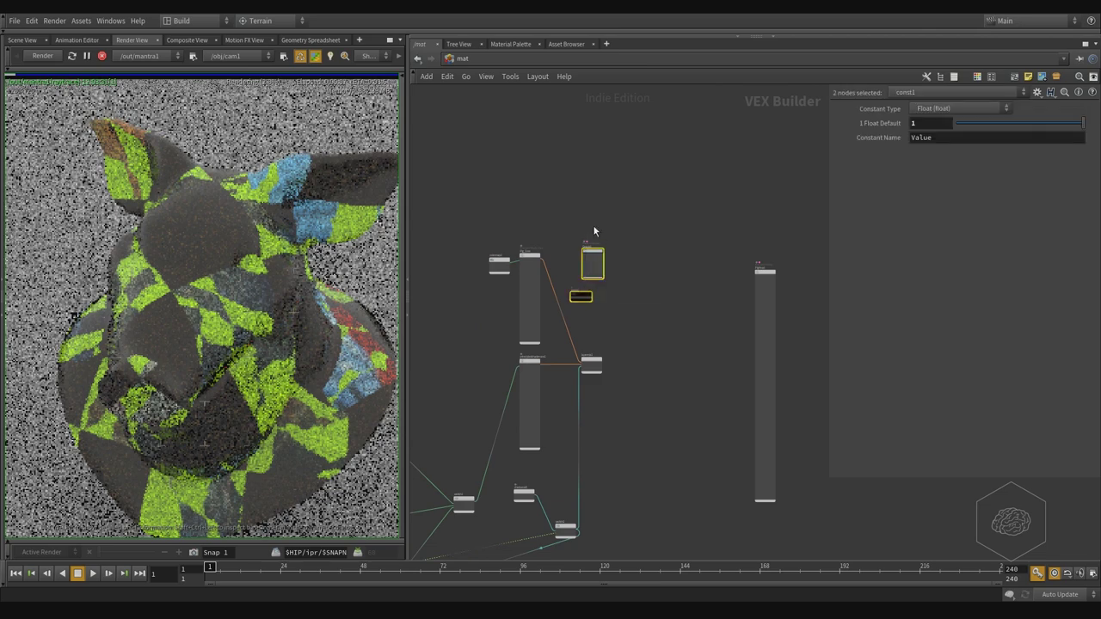
drag(594, 255, 723, 226)
Step: Delete the leftover wire running from the result of switch2 back to colormix3
scroll(651, 362, up, 10)
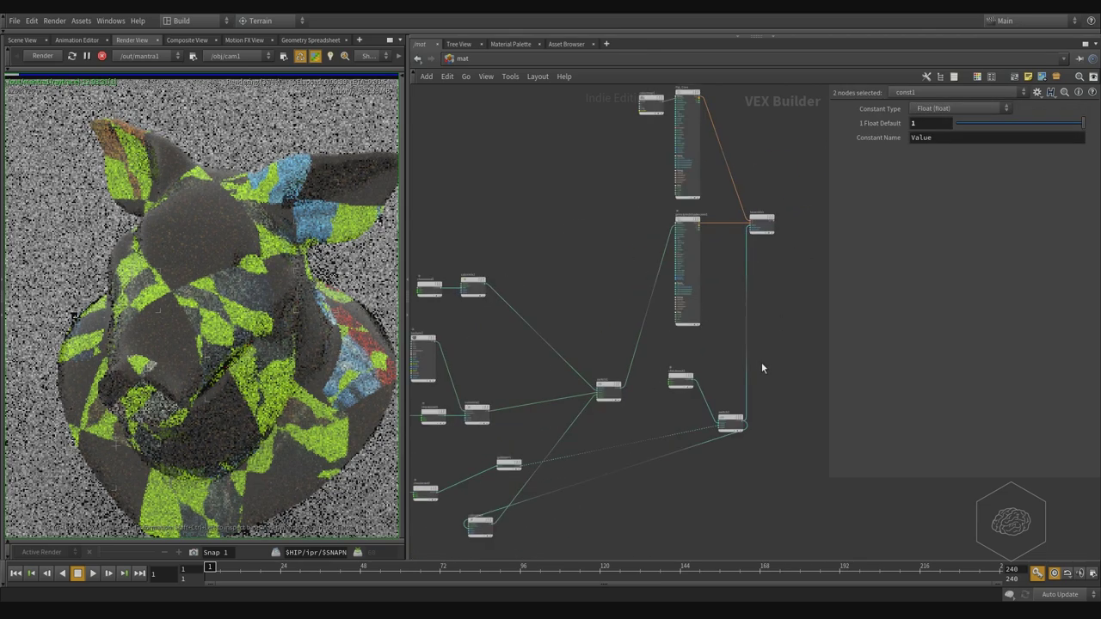
click(674, 448)
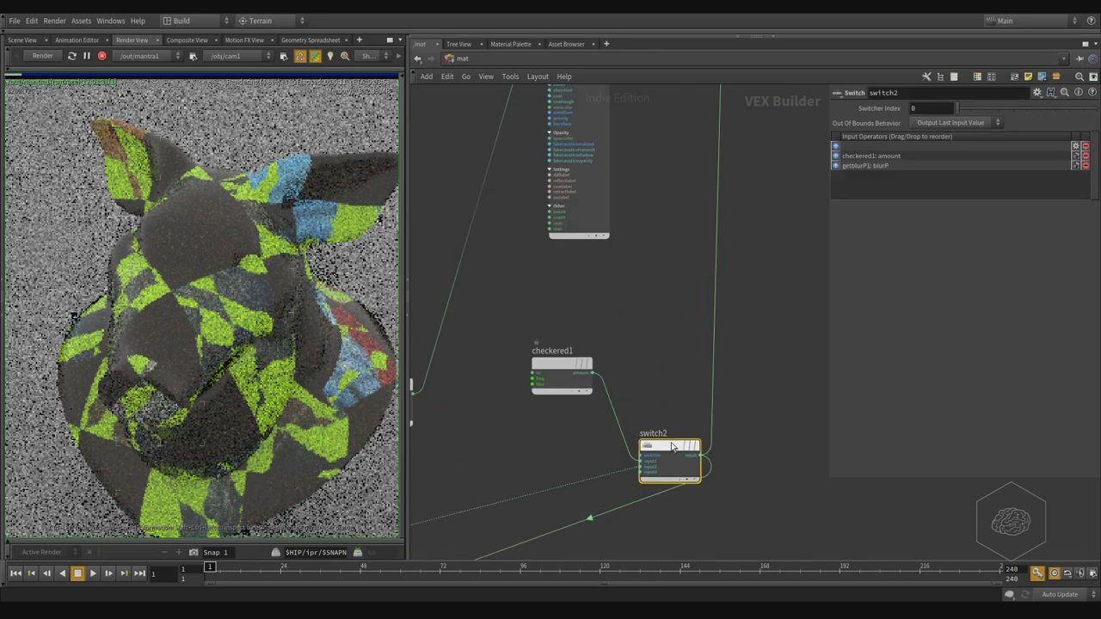
middle_drag(684, 370, 666, 168)
scroll(671, 224, down, 5)
middle_drag(548, 438, 660, 342)
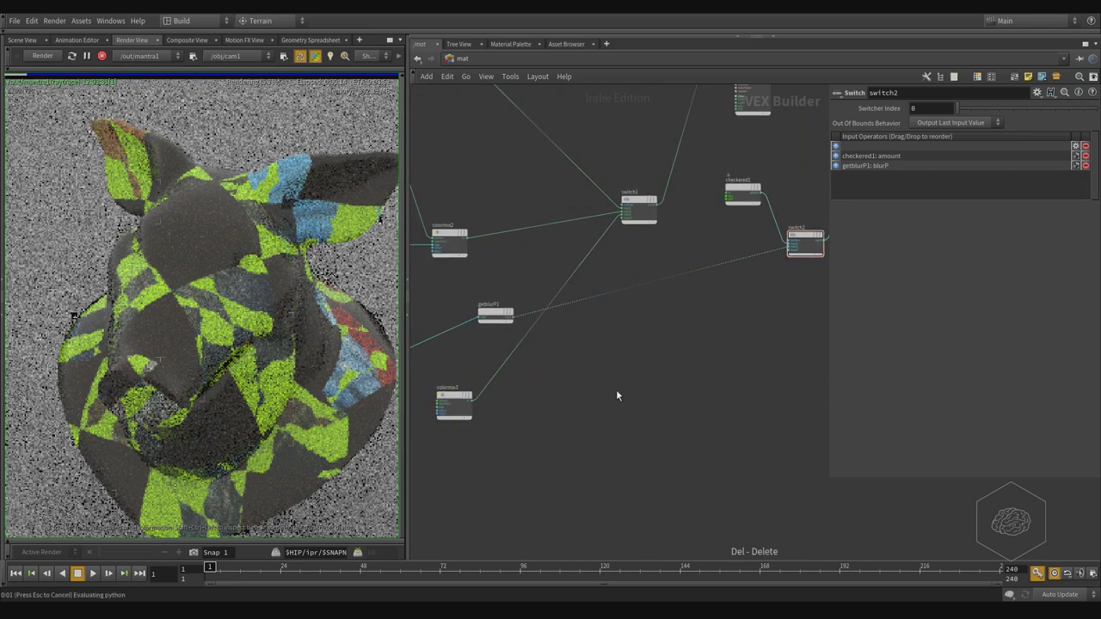
Step: Move colormix3 sideways so that it sits beneath getblurP1
middle_drag(490, 376, 765, 410)
scroll(685, 384, up, 5)
middle_drag(700, 378, 443, 356)
drag(459, 414, 517, 413)
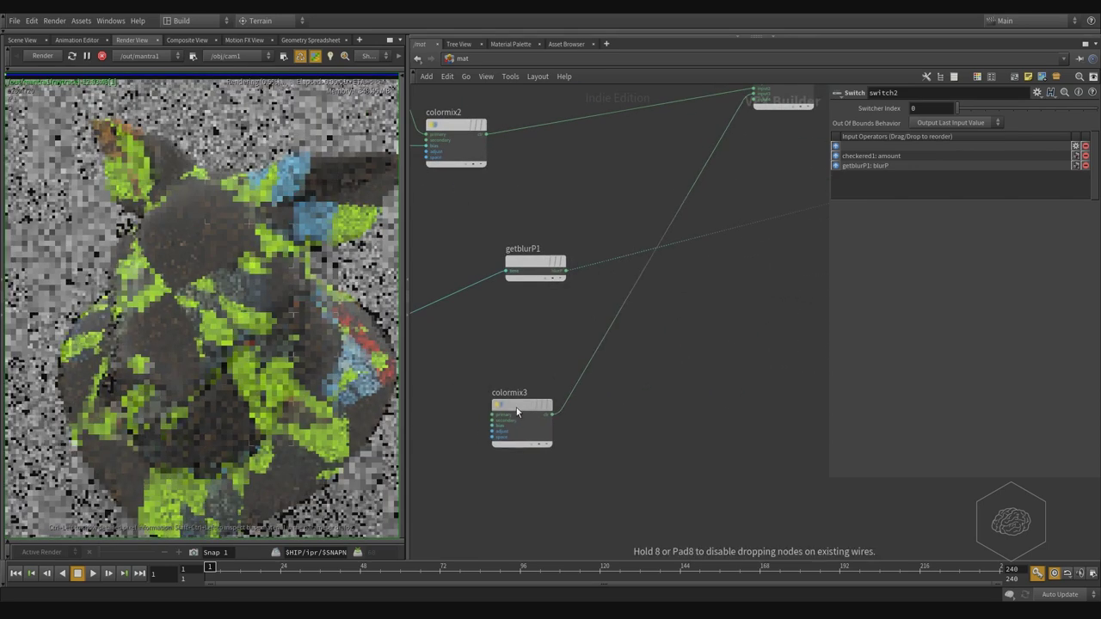
Step: Set the Switcher Index of switch2 to 1
middle_drag(822, 254, 667, 352)
scroll(667, 351, down, 5)
middle_drag(700, 386, 622, 403)
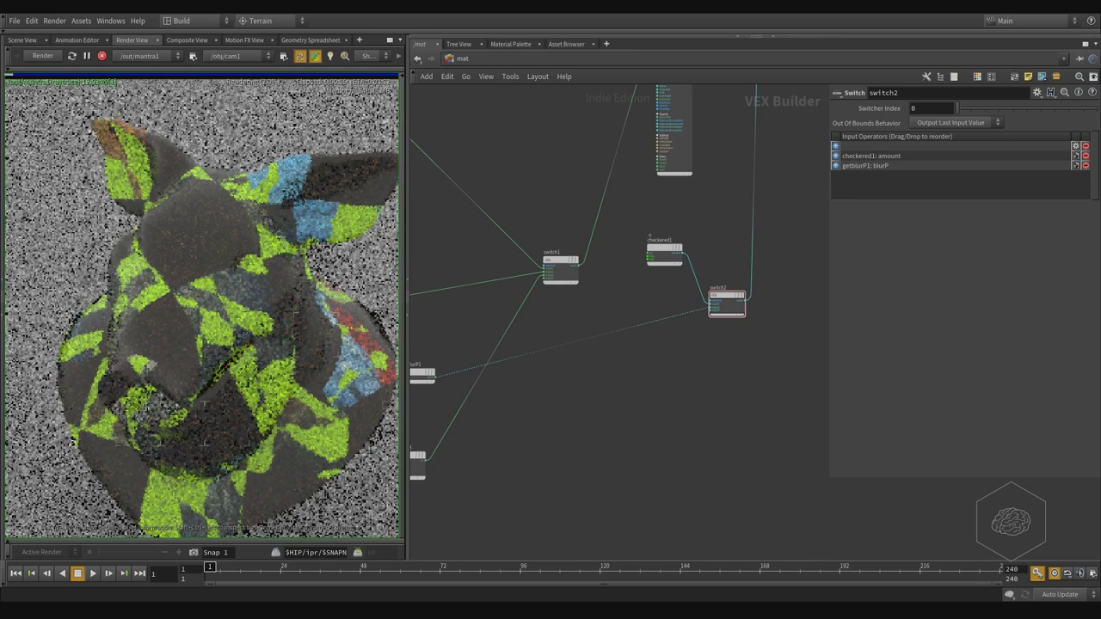
middle_drag(677, 449, 660, 470)
scroll(528, 371, up, 3)
middle_drag(684, 303, 647, 355)
scroll(543, 370, down, 2)
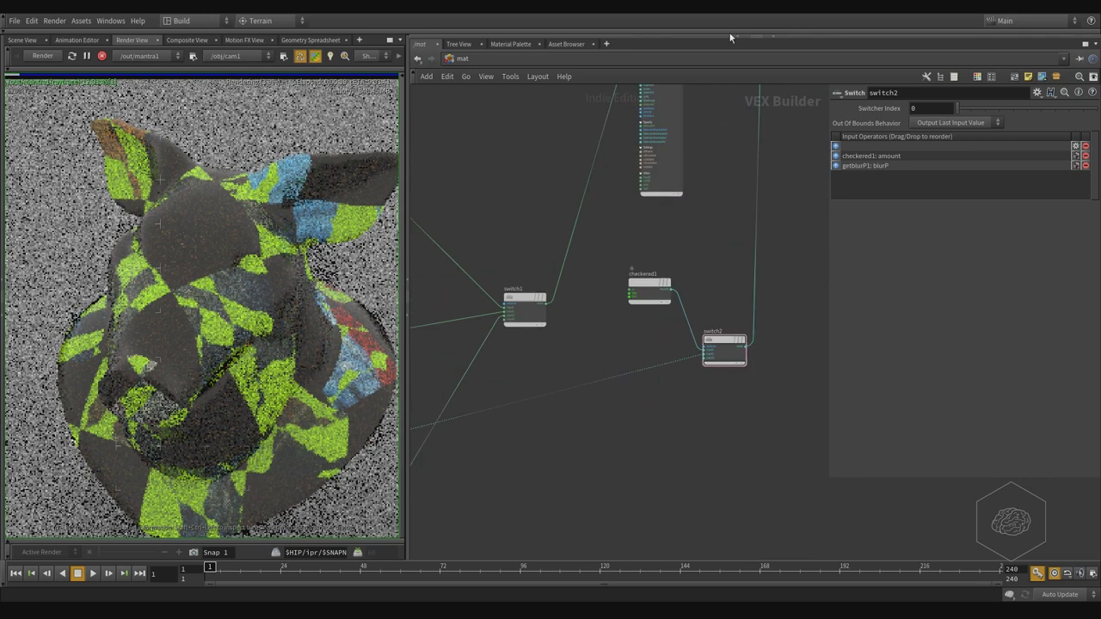
scroll(653, 406, up, 3)
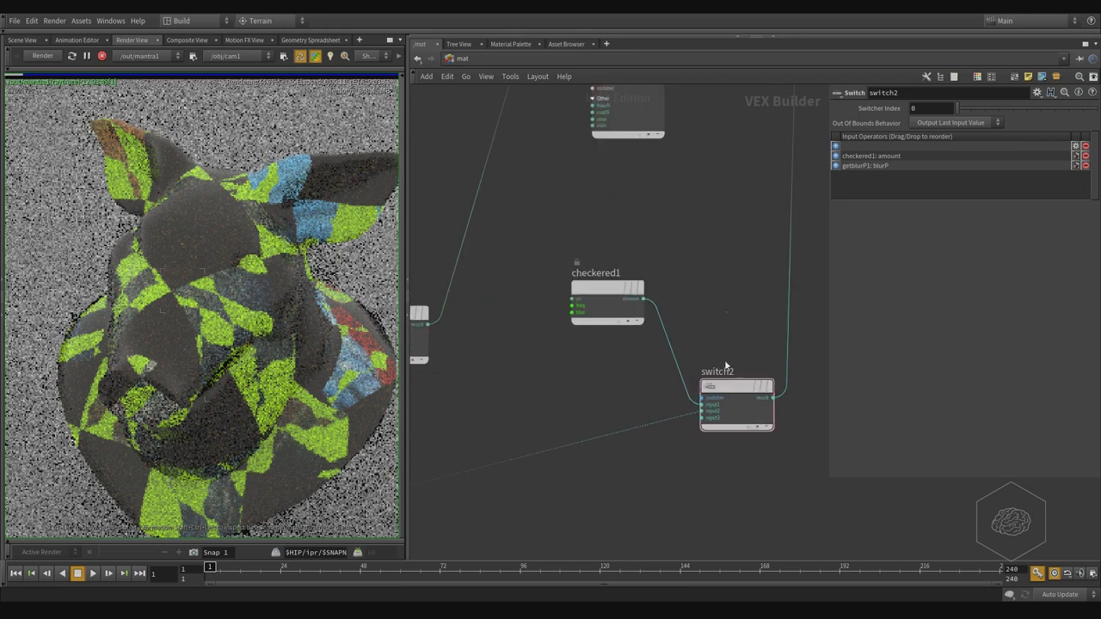
middle_drag(747, 313, 732, 314)
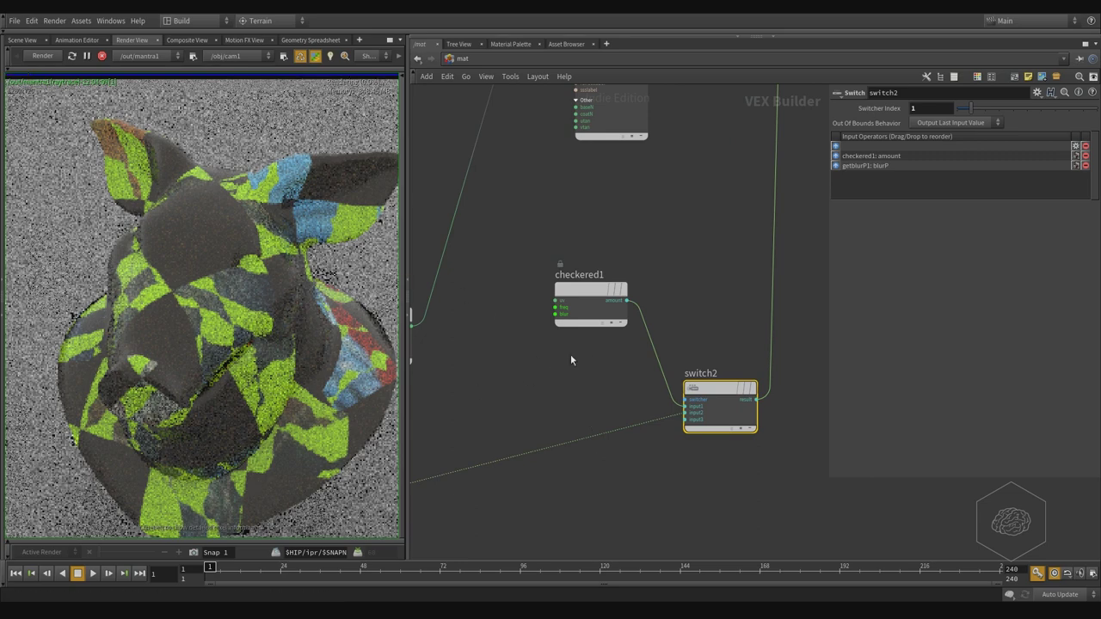
scroll(198, 383, up, 3)
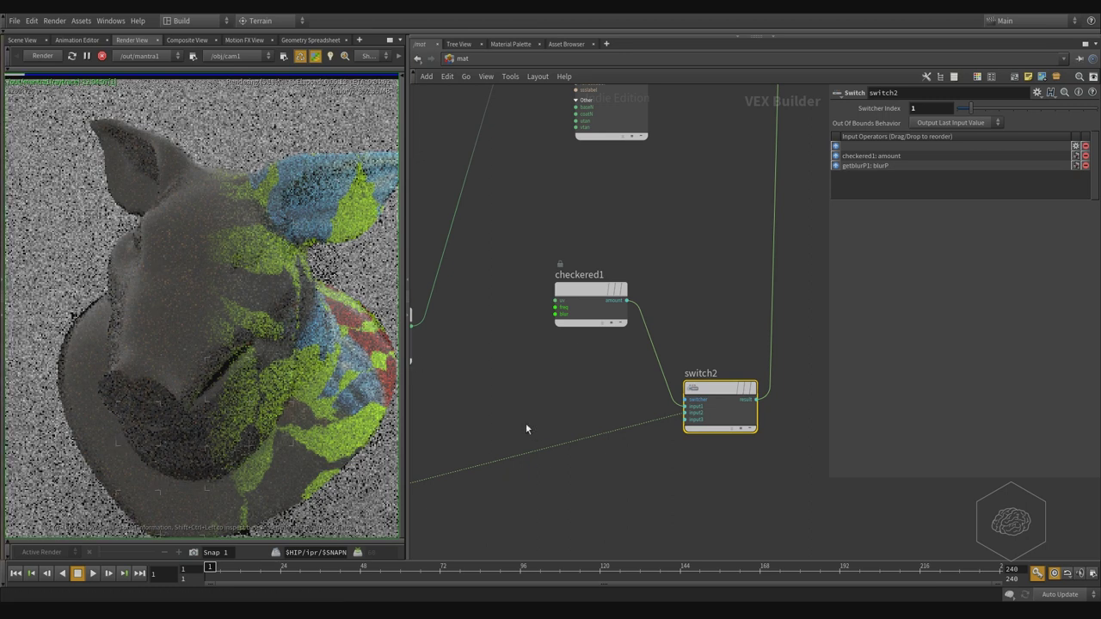
middle_drag(531, 425, 755, 287)
scroll(697, 301, down, 2)
middle_drag(542, 464, 755, 432)
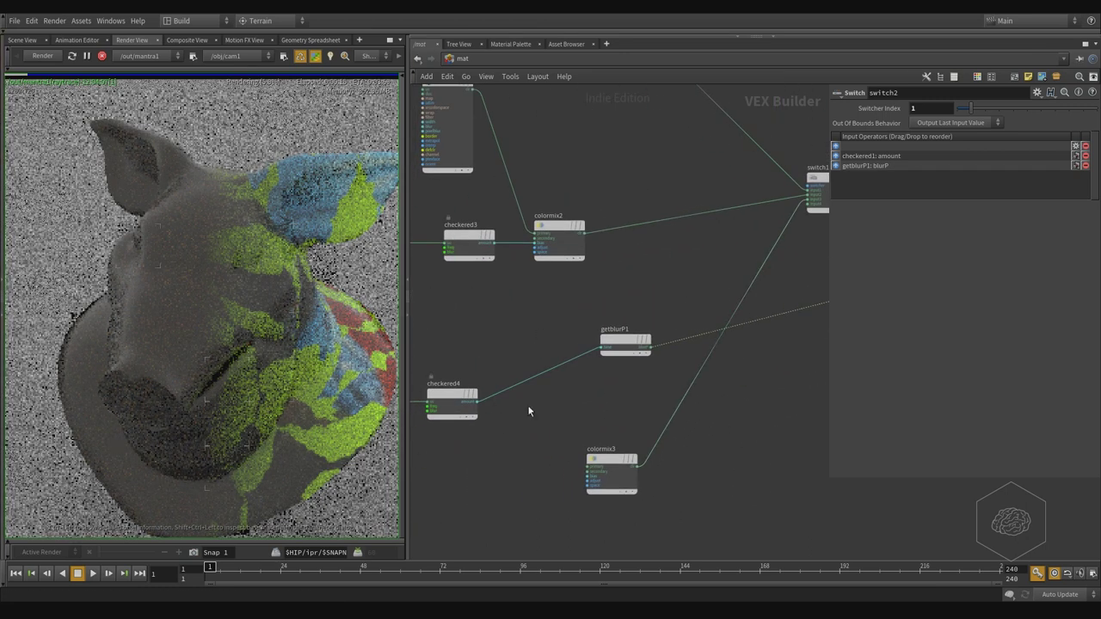
Step: Move getblurP1 down so that it lines up with checkered4, just above colormix3
middle_drag(537, 404, 585, 363)
drag(654, 313, 633, 361)
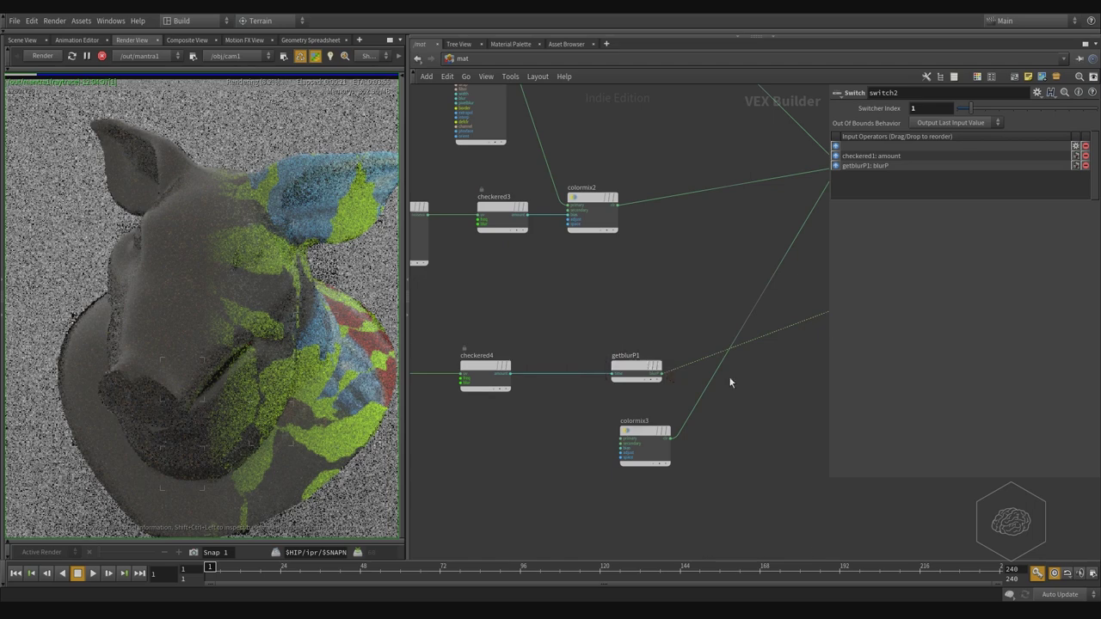
Step: Add a Vector to Float node to the right of getblurP1 and colormix3
middle_drag(797, 399, 733, 398)
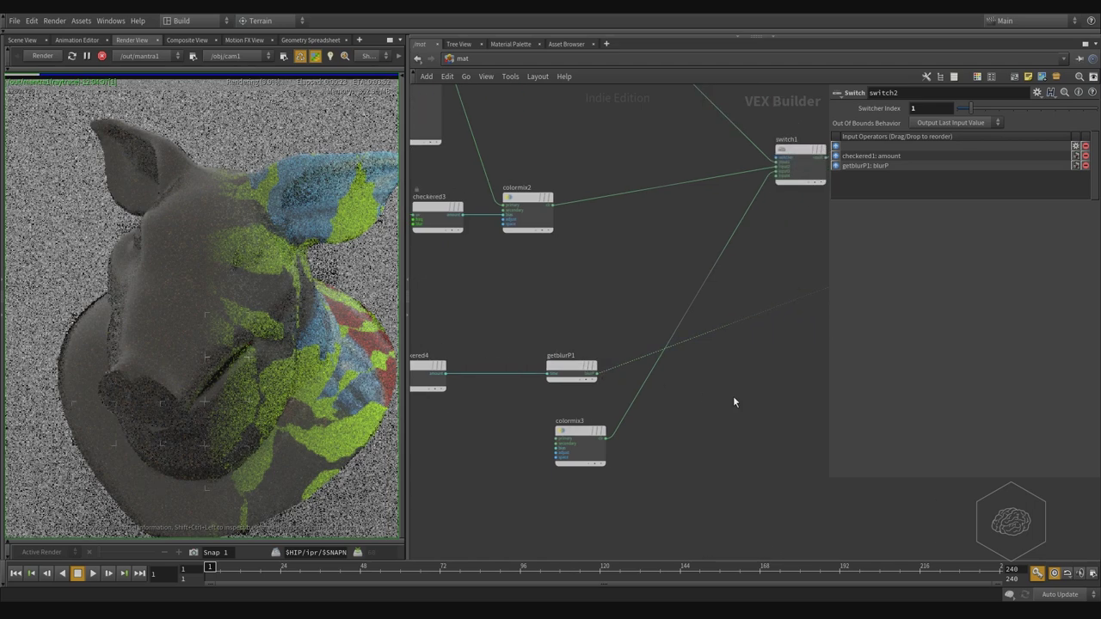
key(Tab)
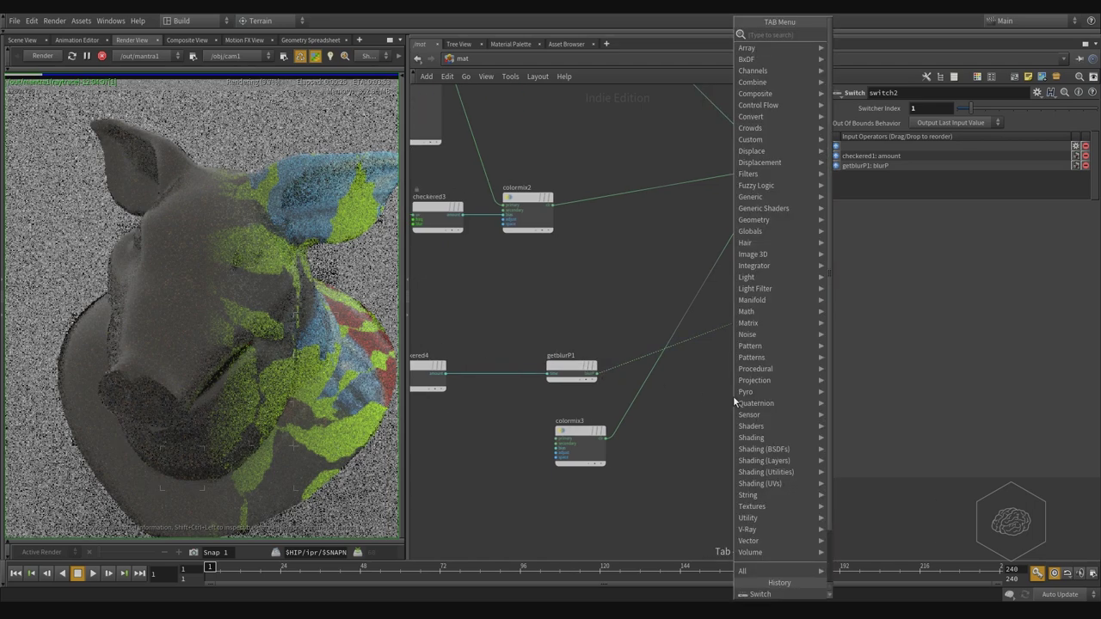
text(vector t)
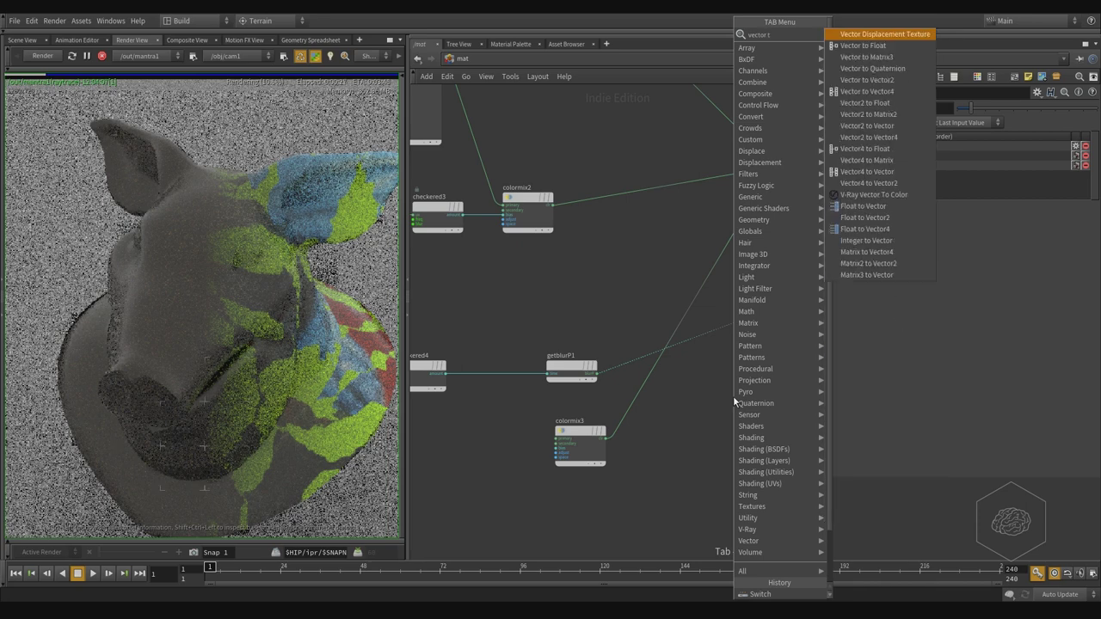
text(o)
key(Return)
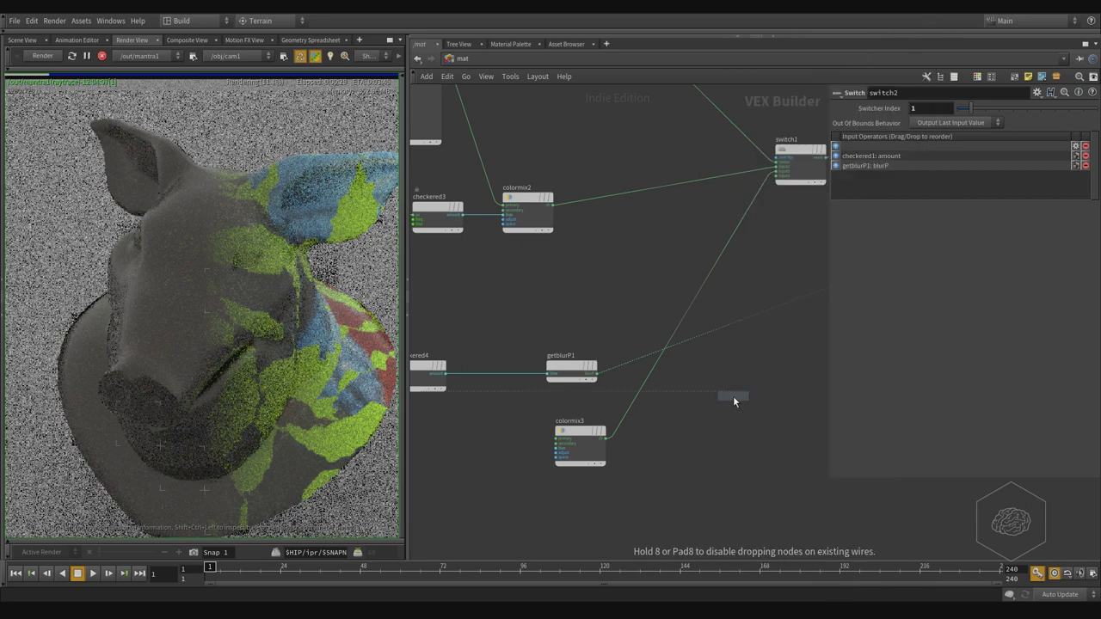
click(733, 395)
Step: Connect the blurP output of getblurP1 to the vec input of vectofloat1
scroll(733, 396, up, 3)
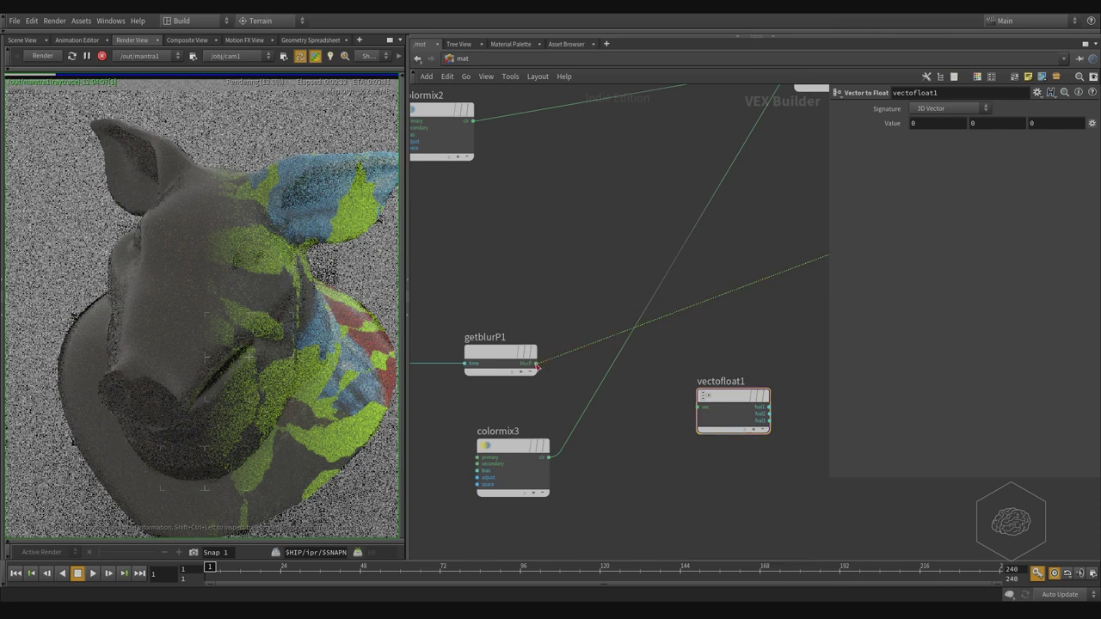
click(537, 366)
click(700, 407)
middle_drag(757, 346, 685, 327)
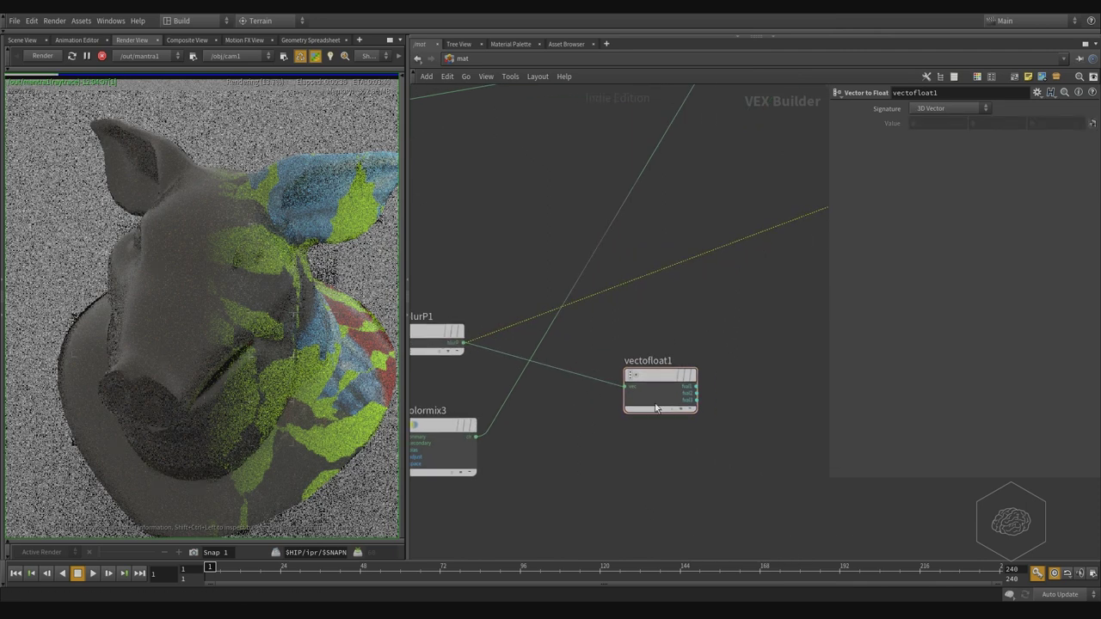
scroll(657, 408, up, 2)
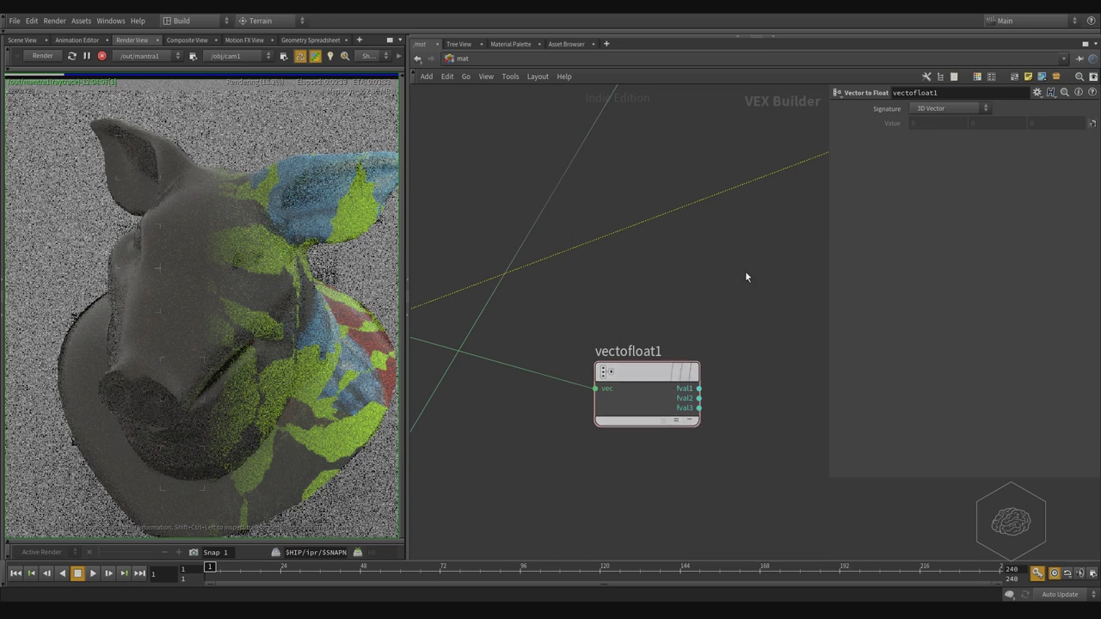
Step: Add a Fit Range node and place it to the right of vectofloat1
middle_drag(755, 251, 608, 362)
scroll(608, 364, down, 2)
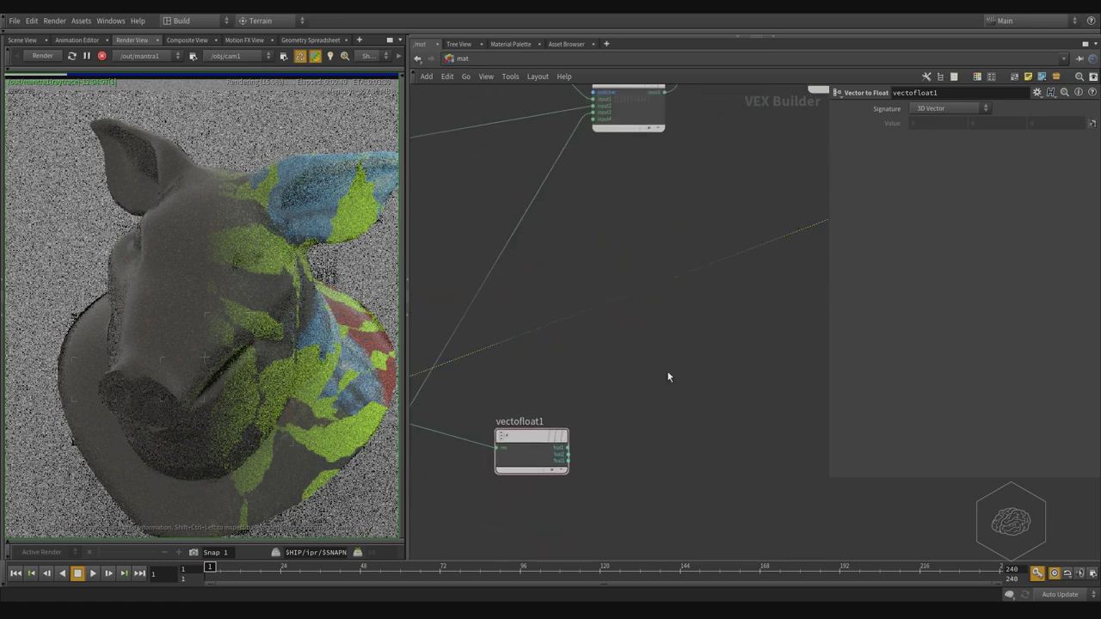
key(Tab)
text(fitr)
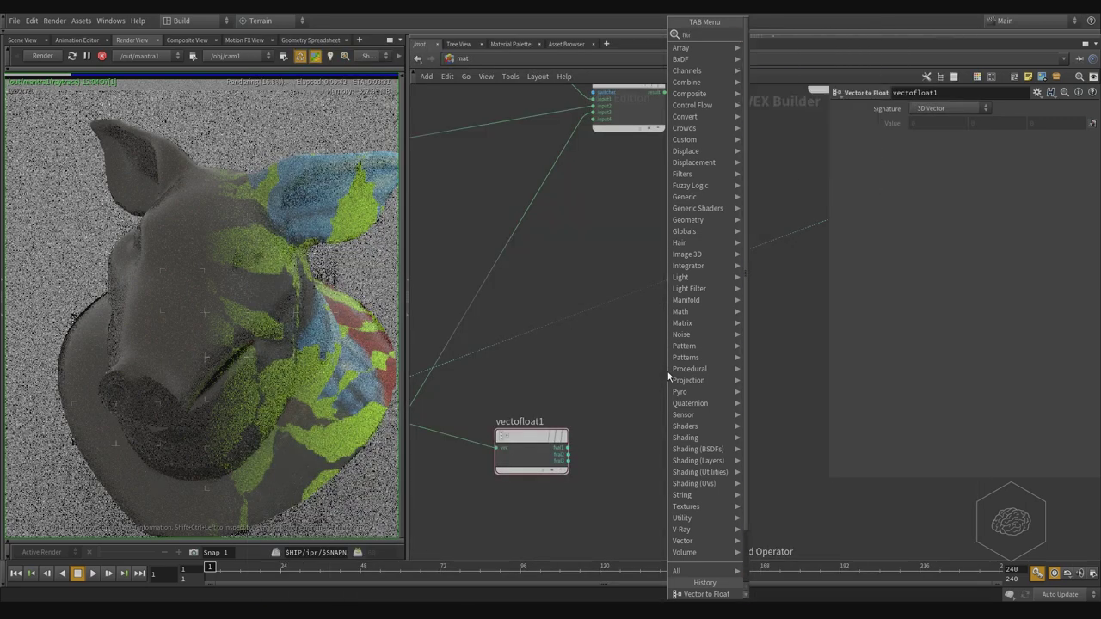
text(ang)
key(Return)
click(668, 372)
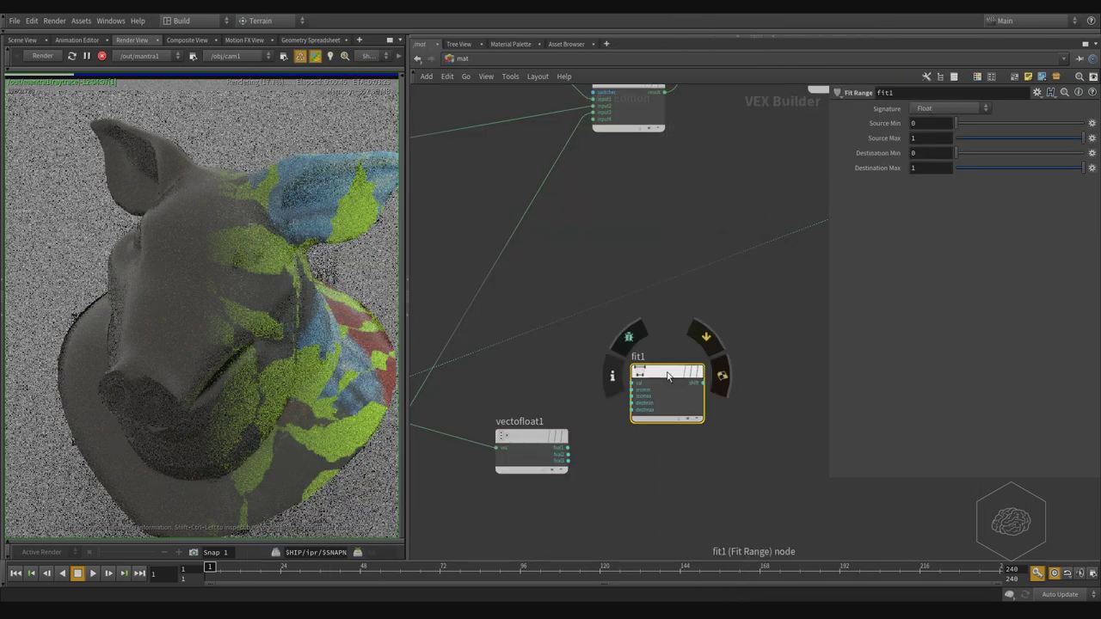
drag(668, 372, 728, 410)
Step: Wire the fval1 output of vectofloat1 into the val input of fit1 and shift fit1 slightly lower
scroll(645, 453, up, 2)
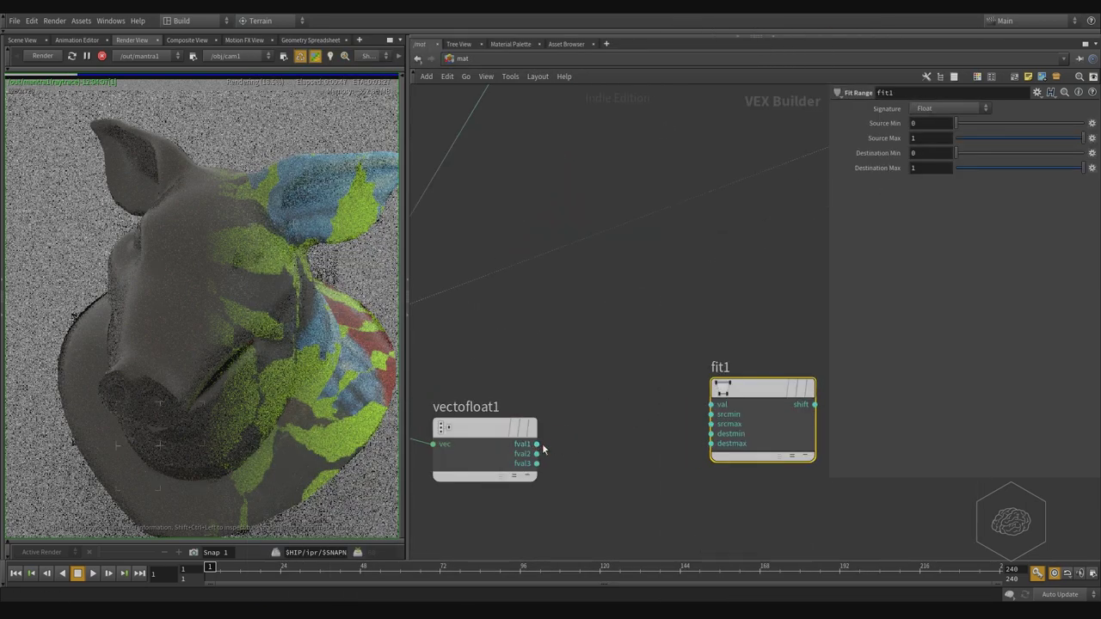
click(537, 445)
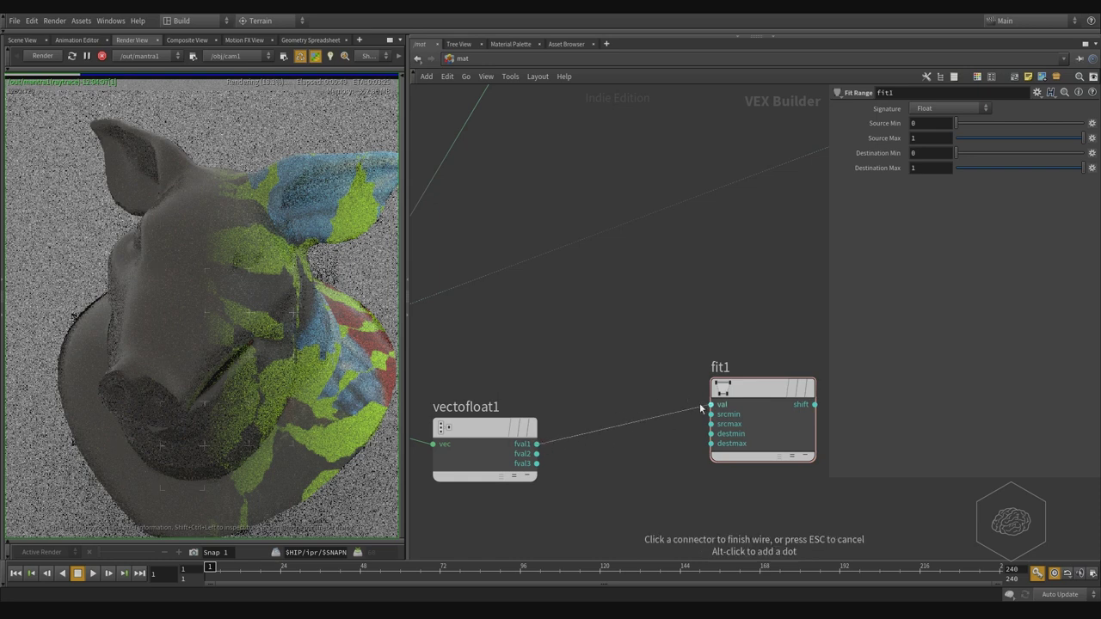
click(712, 405)
middle_drag(770, 289, 693, 280)
click(683, 391)
drag(683, 390, 692, 456)
Step: Promote the Destination Min and Destination Max of fit1 to parameters
middle_drag(695, 362, 722, 234)
click(1091, 154)
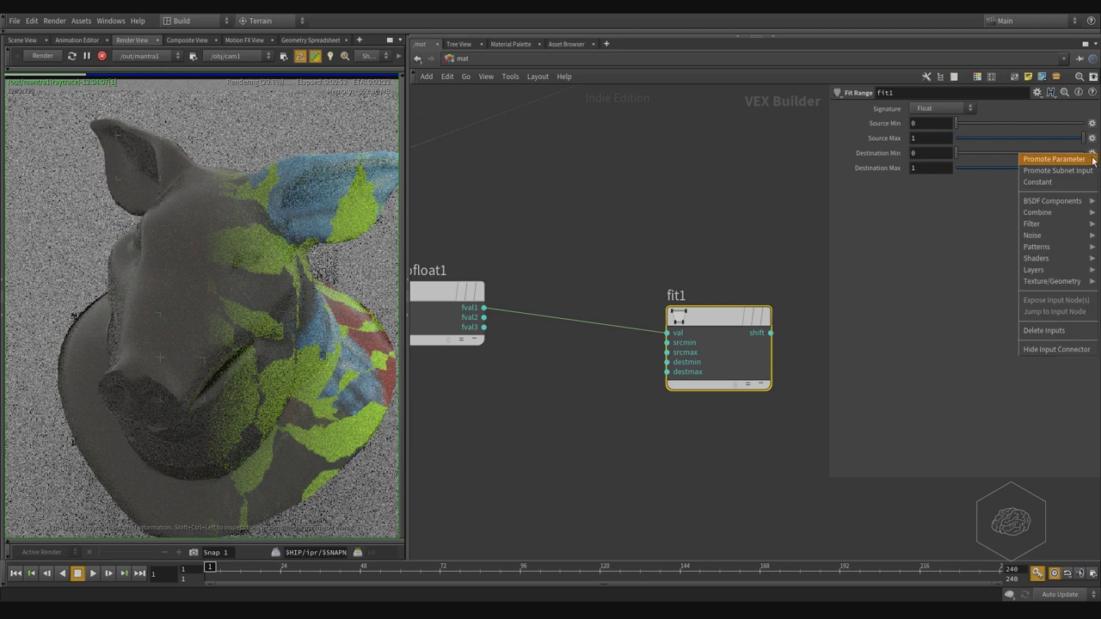
click(1058, 158)
click(1091, 166)
click(1054, 172)
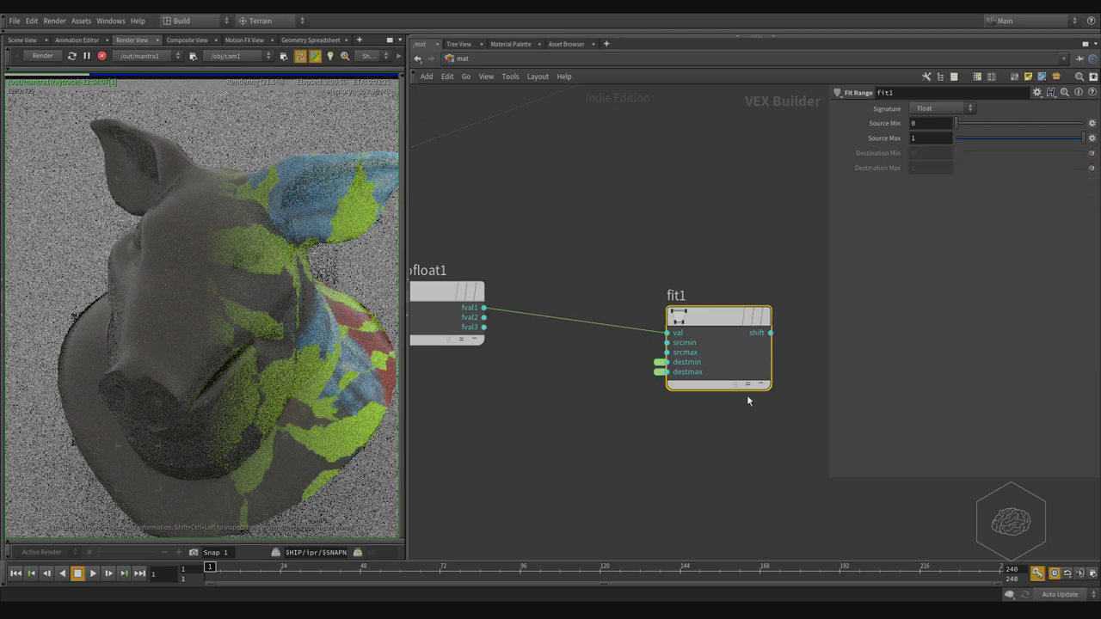
Step: Expand the promoted destmin and destmax inputs into separate parameter nodes and stack them beneath vectofloat1
click(656, 370)
ctrl+middle_click(660, 360)
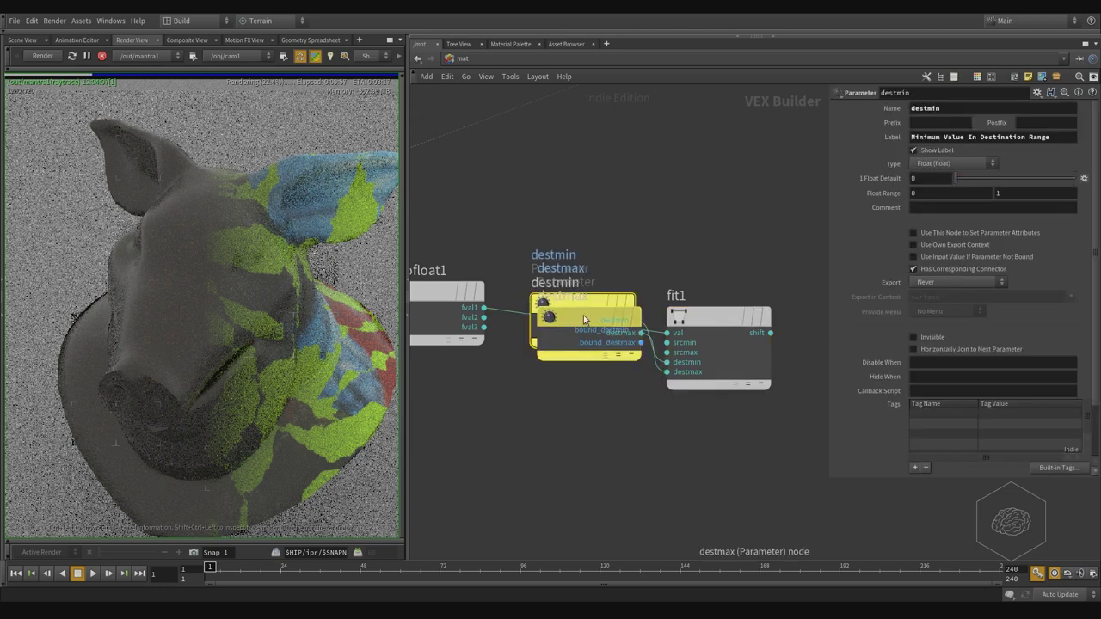
drag(583, 315, 556, 476)
drag(578, 323, 552, 405)
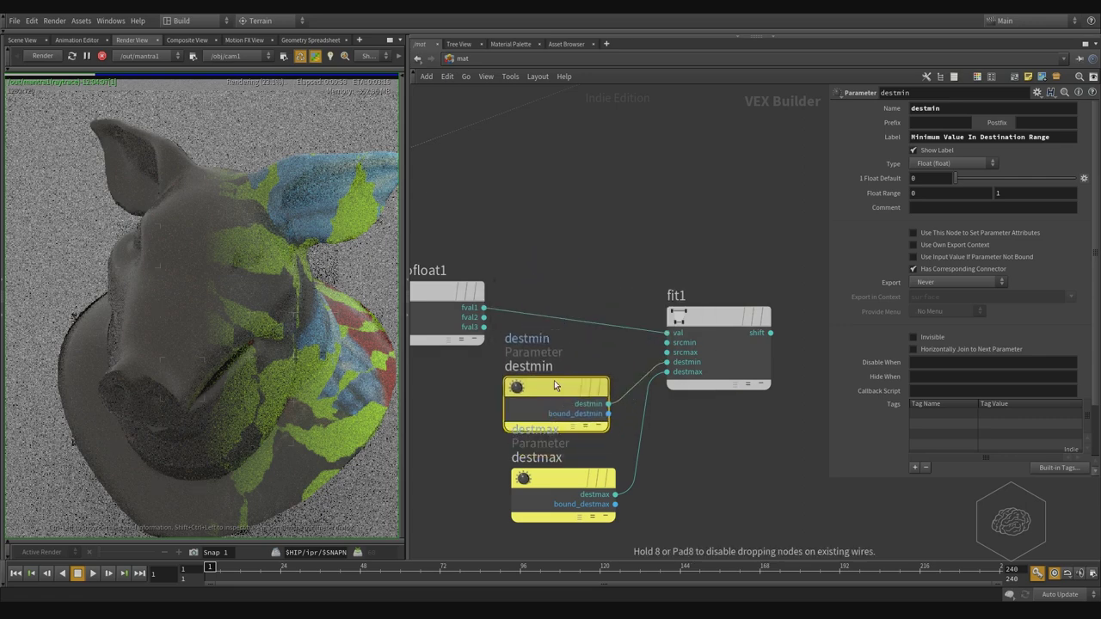
middle_drag(627, 485, 675, 392)
drag(590, 395, 507, 435)
drag(600, 301, 515, 312)
drag(521, 427, 496, 425)
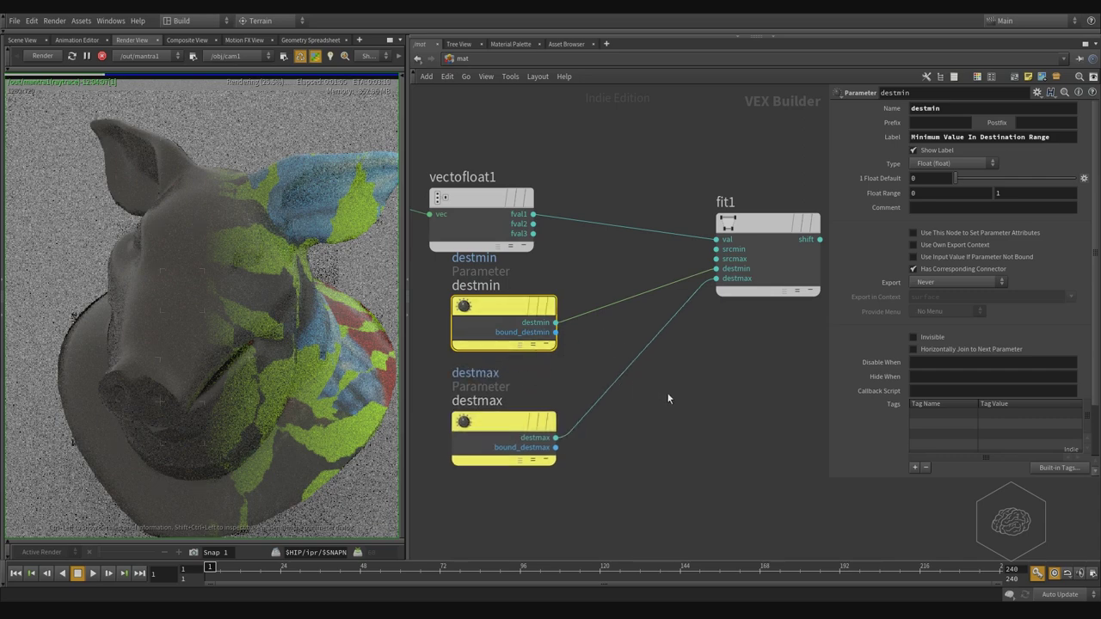
Step: Delete the destmin and destmax parameter nodes feeding fit1
middle_drag(668, 394, 654, 438)
click(748, 310)
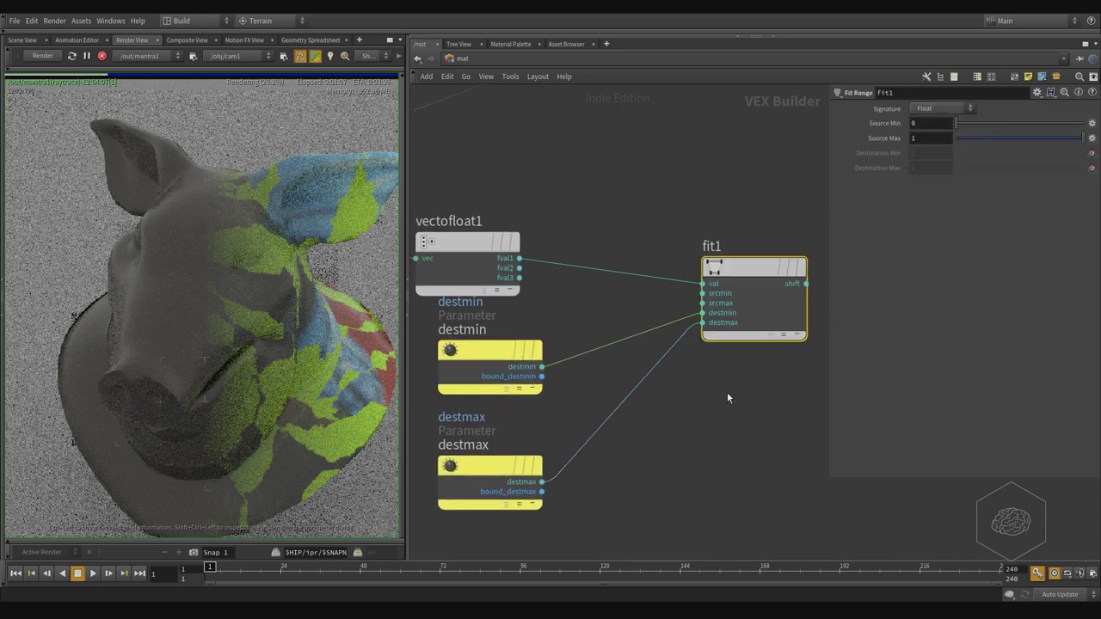
middle_drag(727, 396, 764, 338)
click(514, 400)
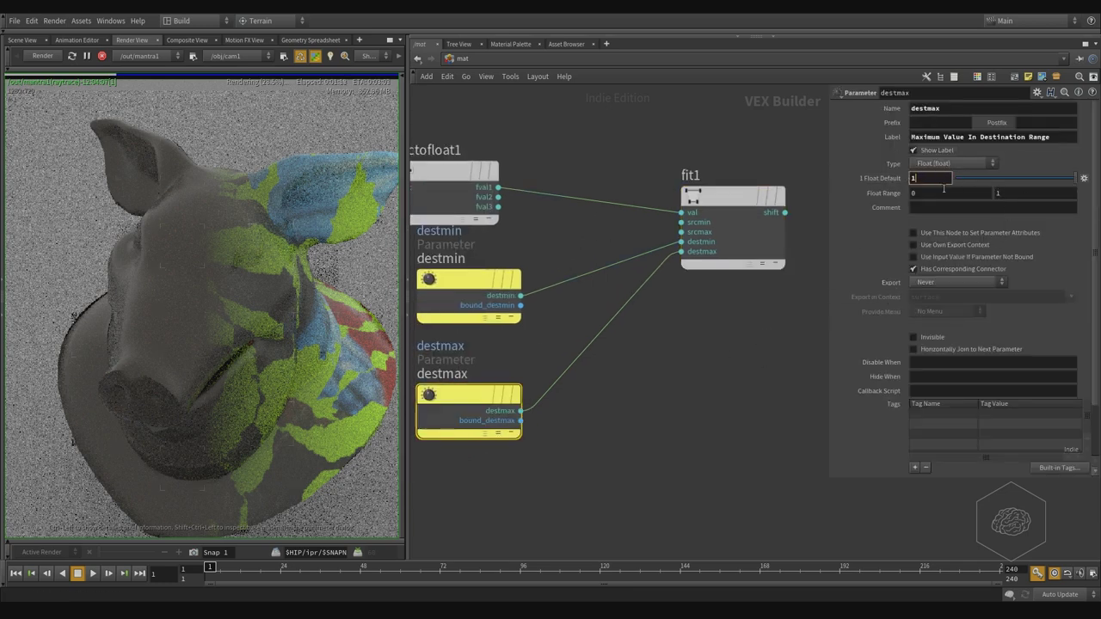
middle_drag(624, 456, 678, 468)
drag(628, 255, 551, 525)
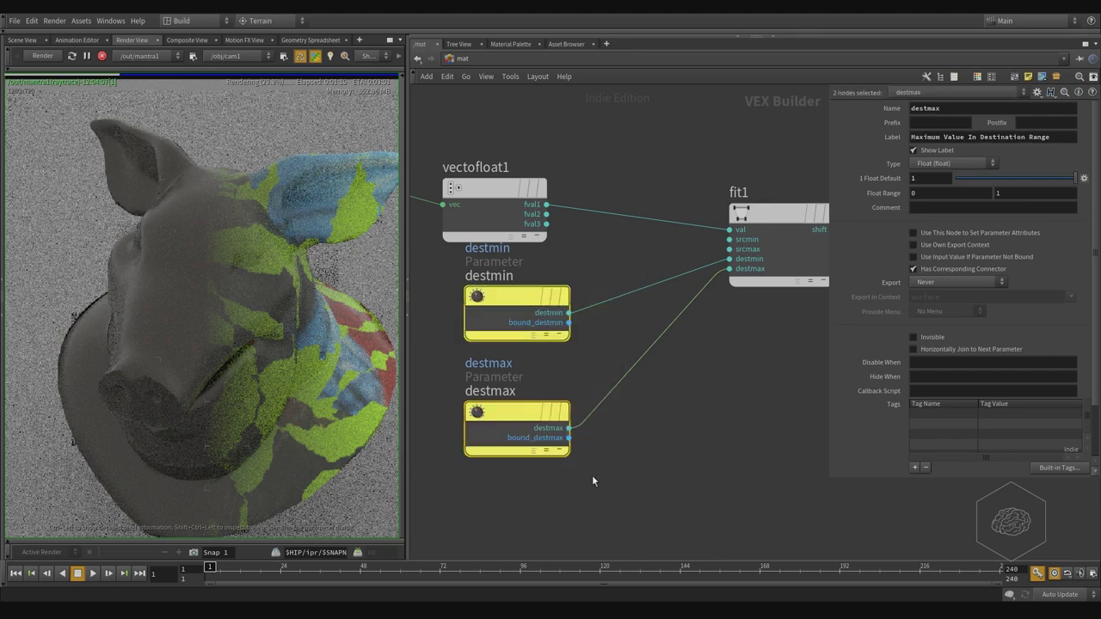
key(Delete)
Step: Add a Constant node below and to the left of fit1
middle_drag(658, 403, 560, 451)
drag(677, 215, 666, 376)
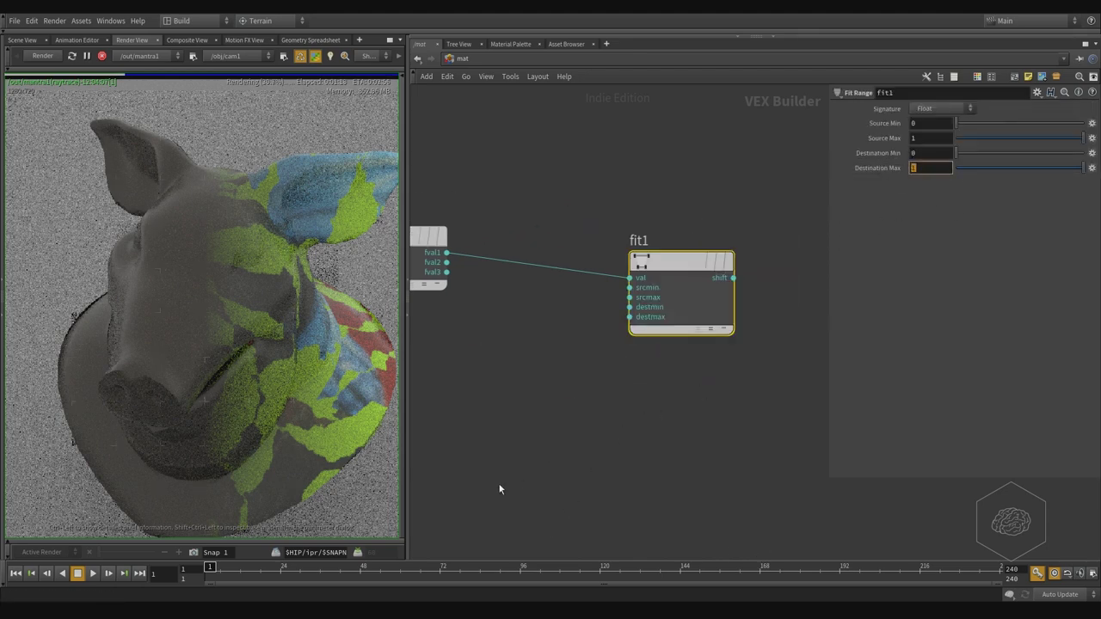
middle_drag(519, 466, 543, 465)
click(534, 450)
key(Tab)
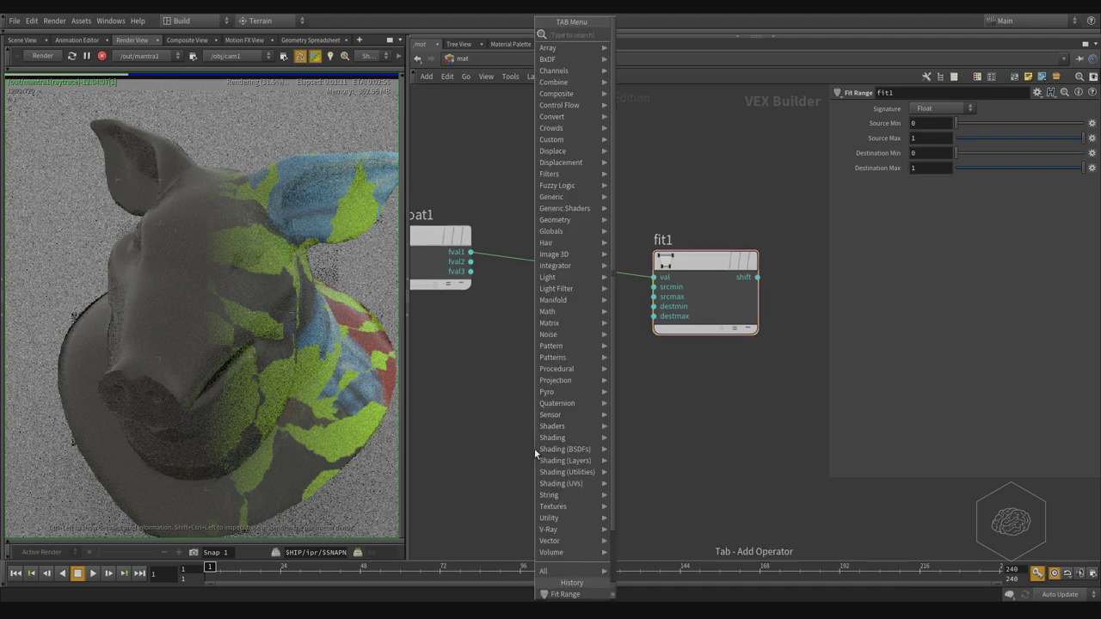
text(constant)
key(Return)
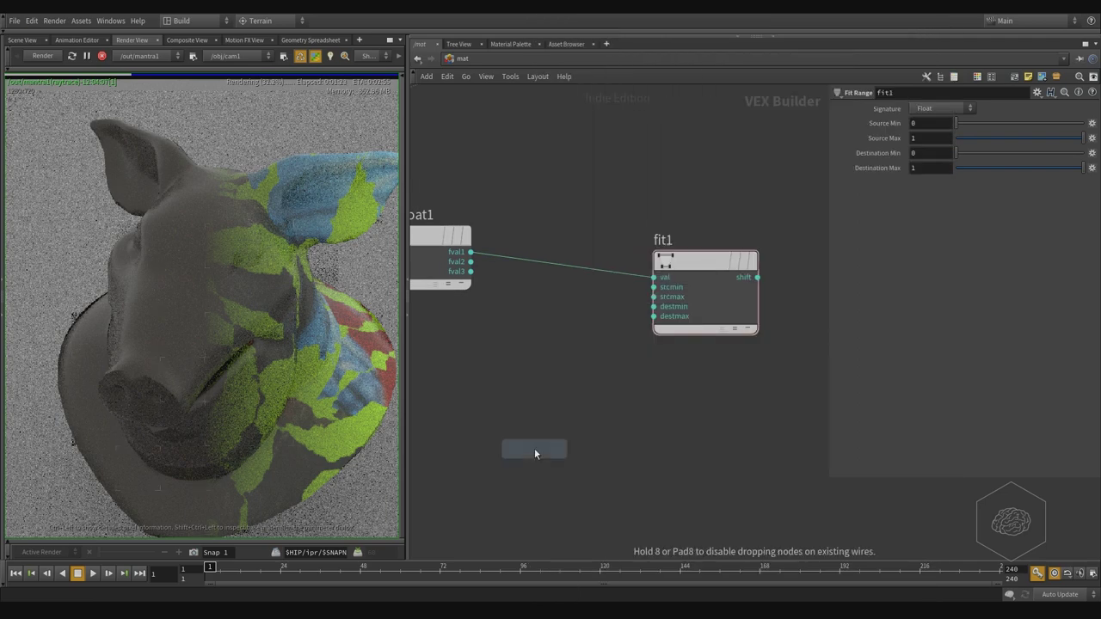
click(535, 448)
Step: Connect the Value output of const2 to the destmax input of fit1 and set the constant's float default to 2
click(586, 466)
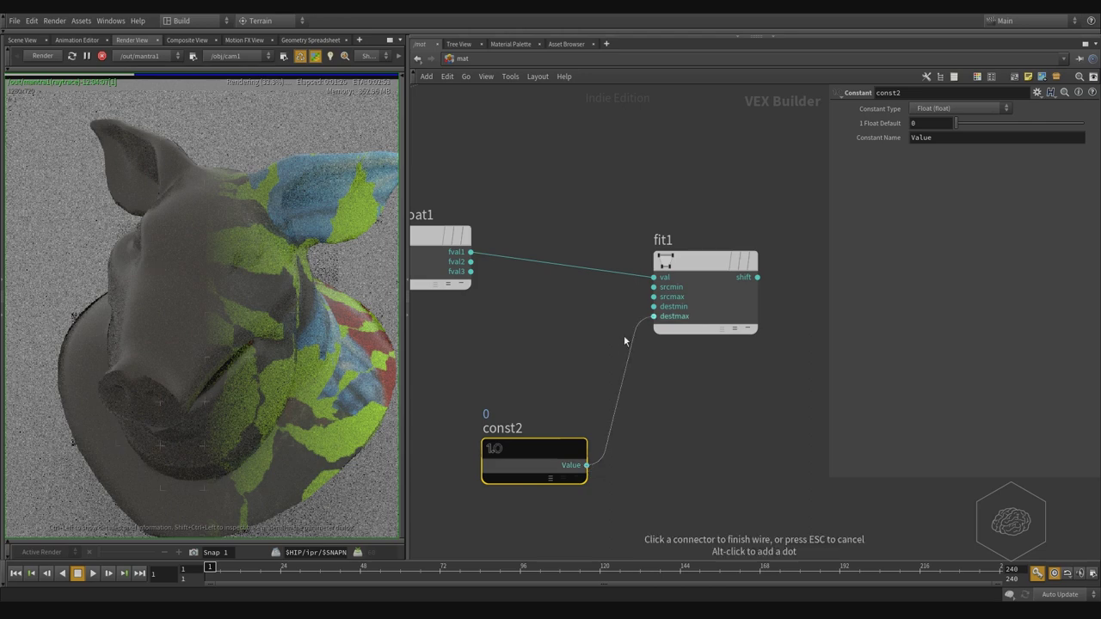
click(624, 341)
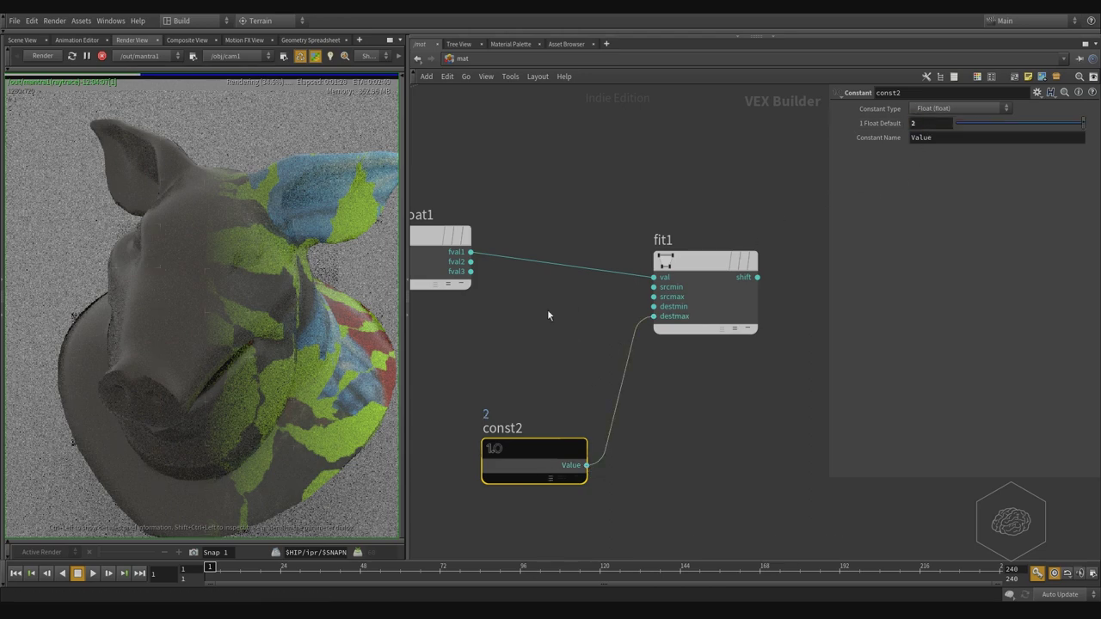
Step: Connect the shift output of fit1 to input3 of switch2
middle_drag(584, 301, 521, 334)
middle_drag(684, 192, 521, 319)
scroll(656, 302, down, 2)
scroll(655, 302, down, 2)
click(601, 397)
scroll(636, 359, down, 2)
scroll(654, 344, up, 3)
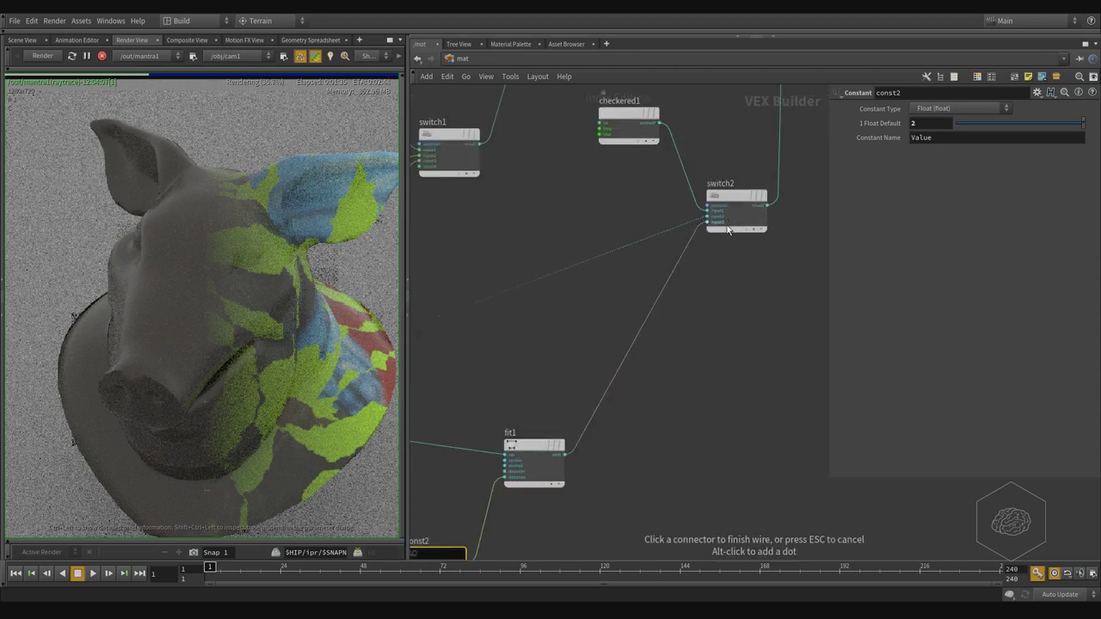
scroll(685, 318, down, 1)
scroll(727, 337, down, 2)
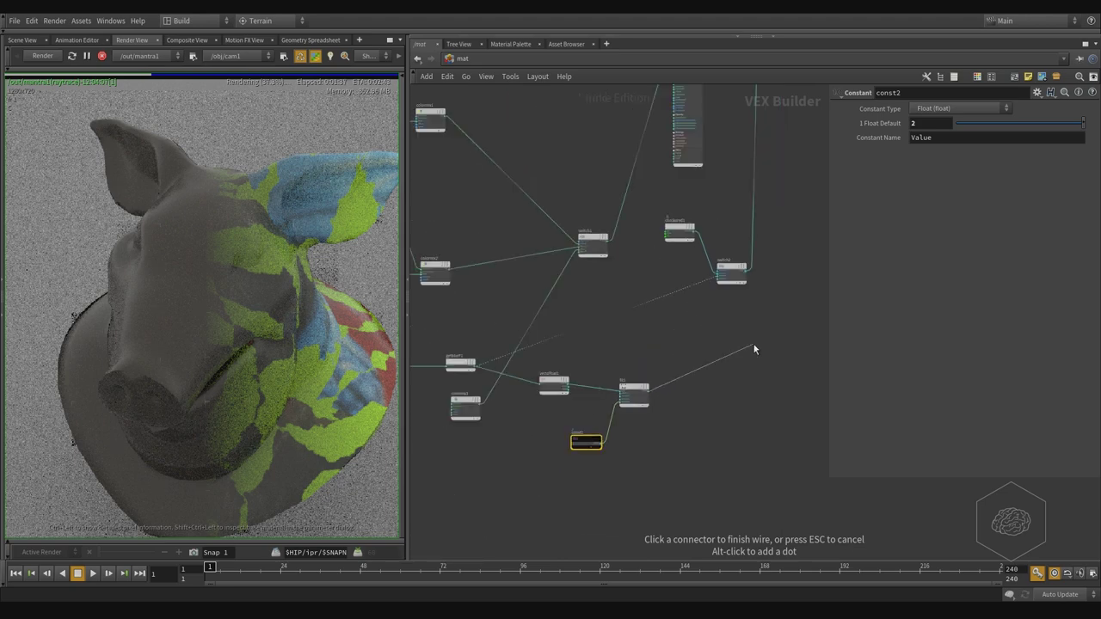
scroll(753, 348, up, 5)
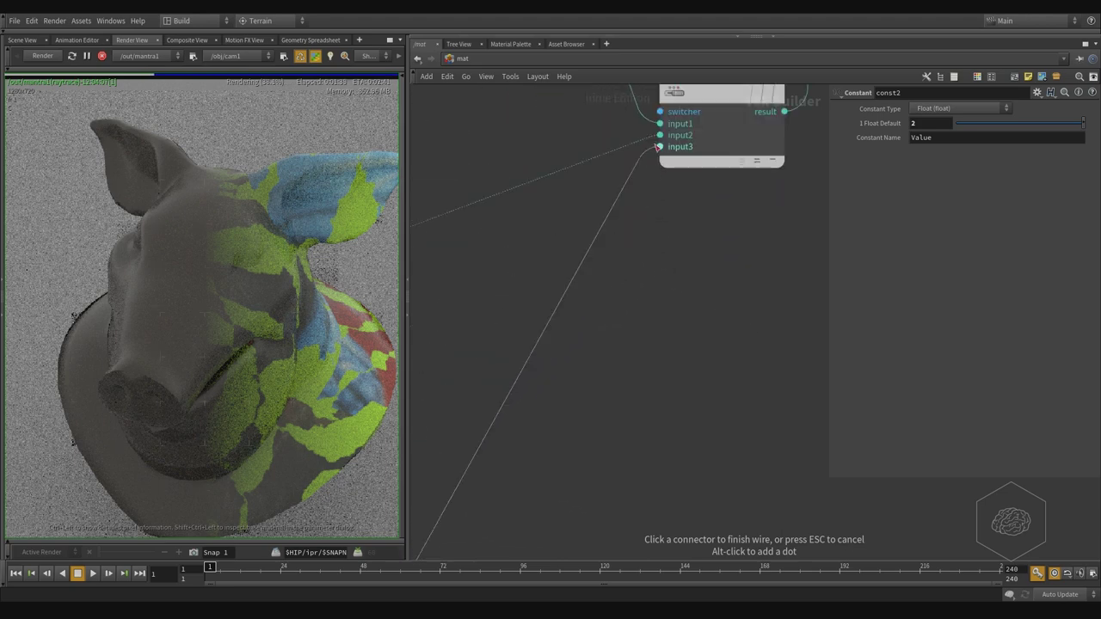
click(660, 147)
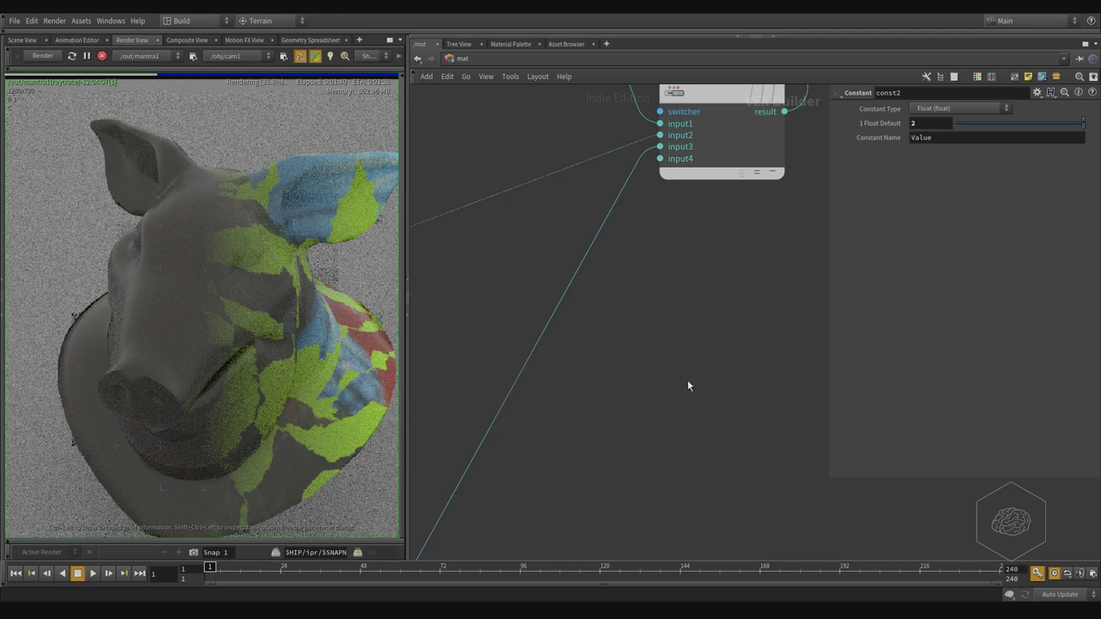
Step: Set the Switcher Index of switch2 to 2
scroll(665, 416, down, 4)
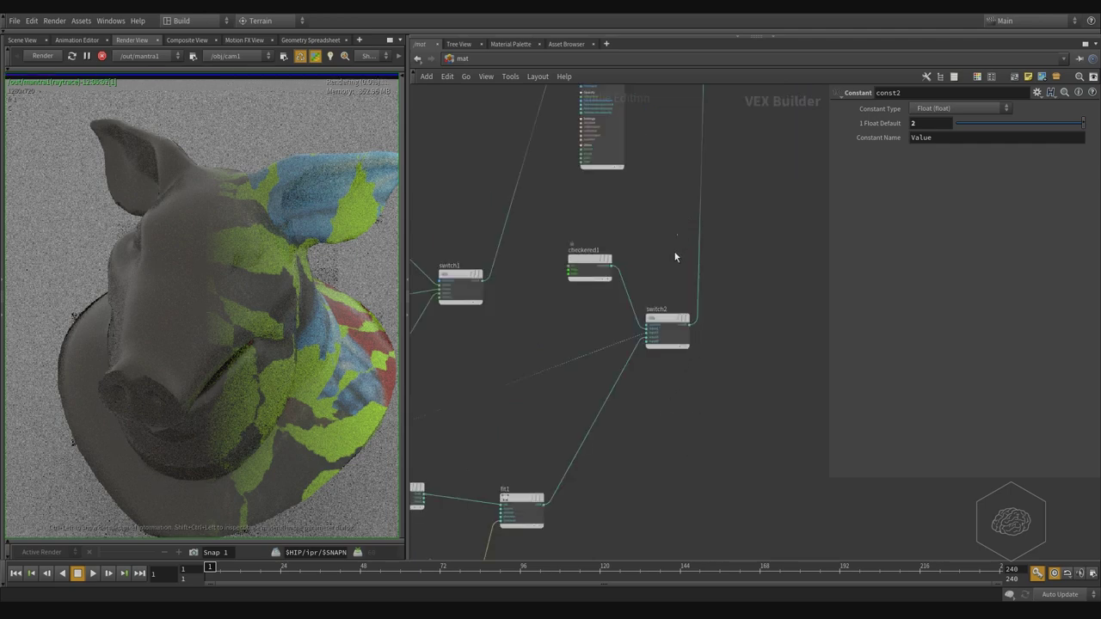
click(676, 329)
text(2)
key(Return)
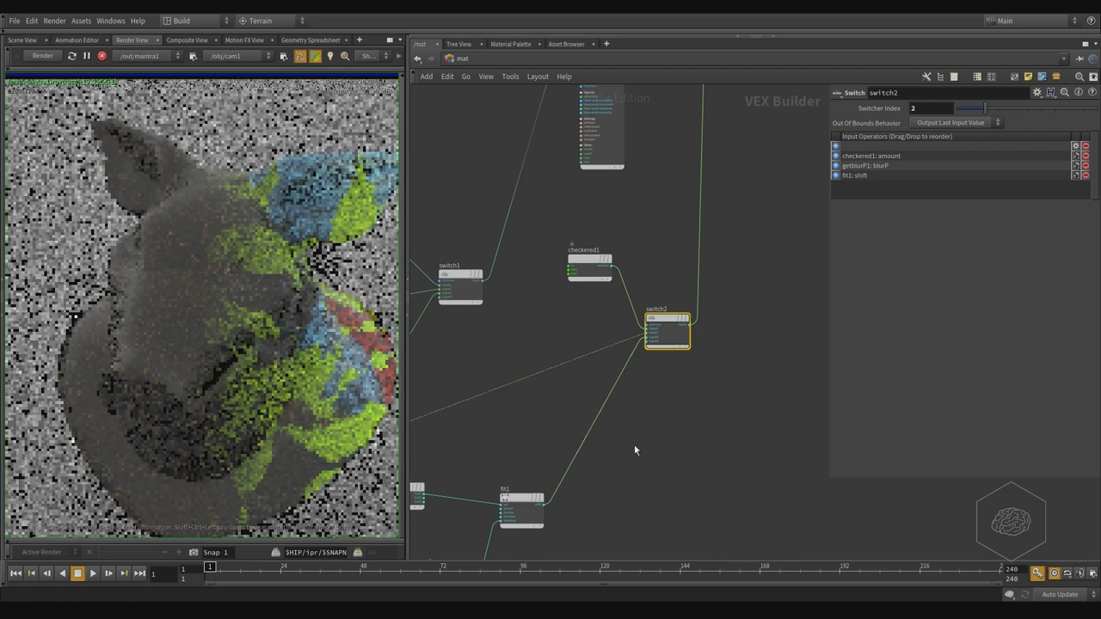
Step: Set the 1 Float Default of const2 to 3
drag(608, 408, 578, 529)
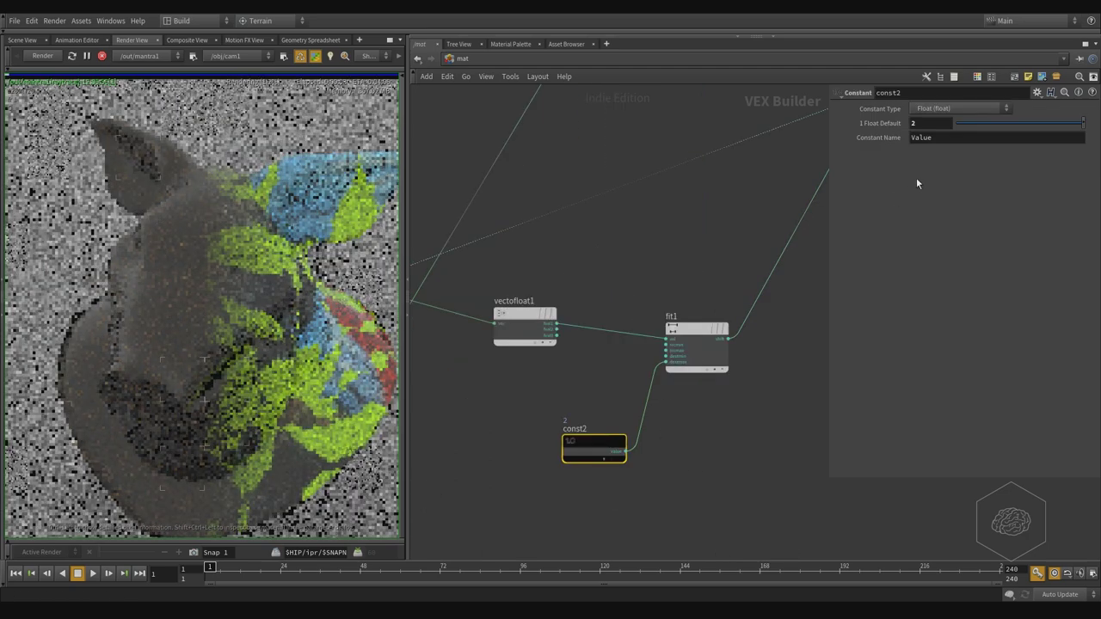
double_click(927, 124)
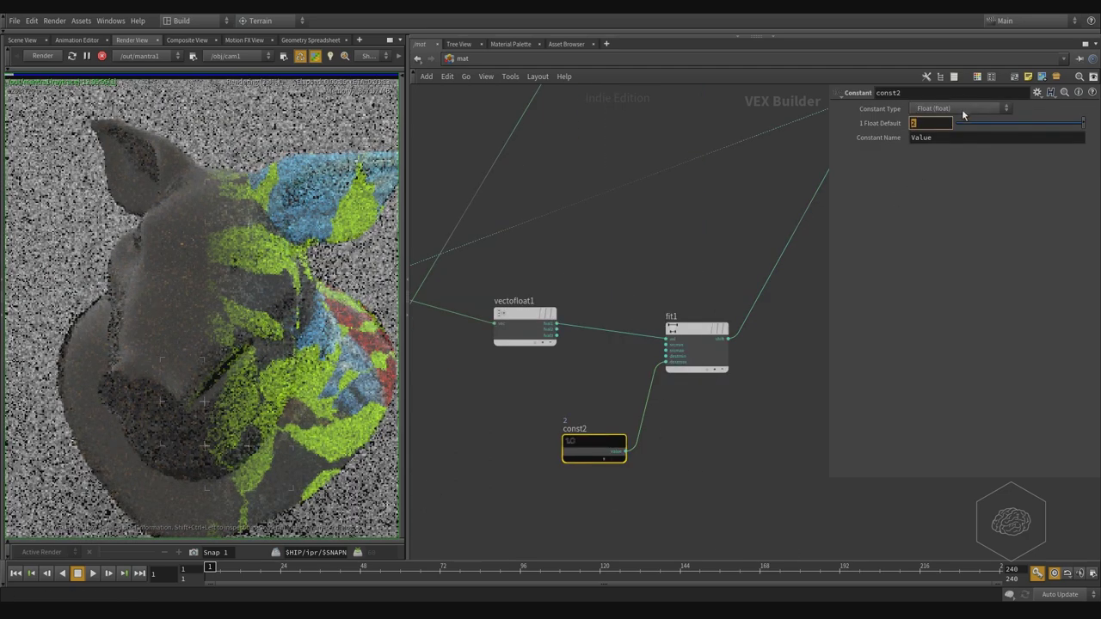
text(3)
key(Return)
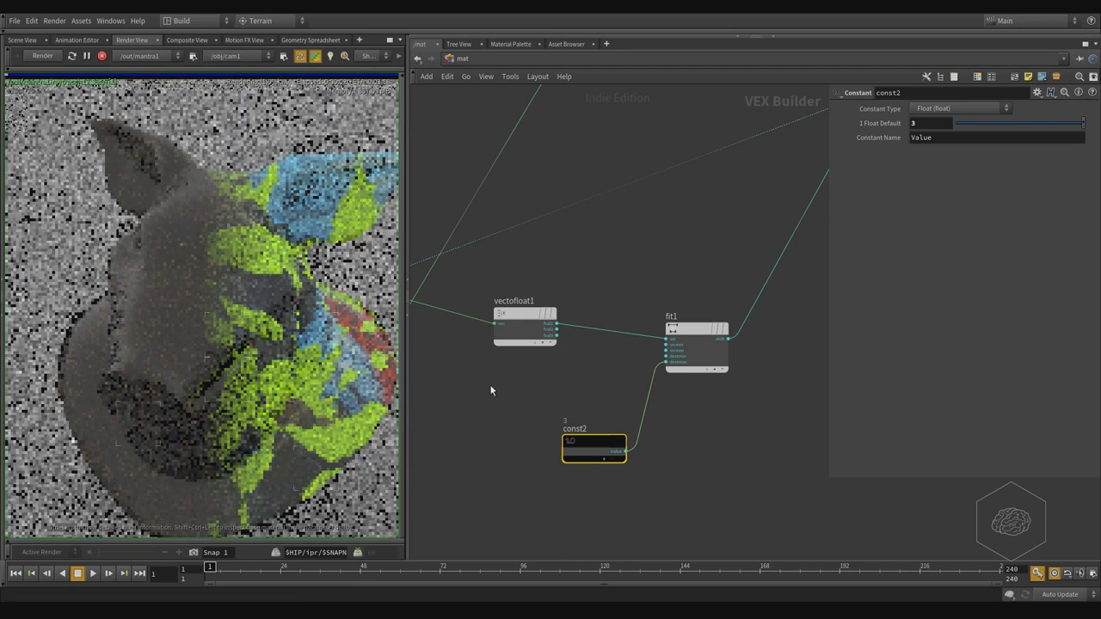
Step: Add a Rest Position node and connect its rest position output to the vec input of vectofloat1
middle_drag(654, 261, 707, 275)
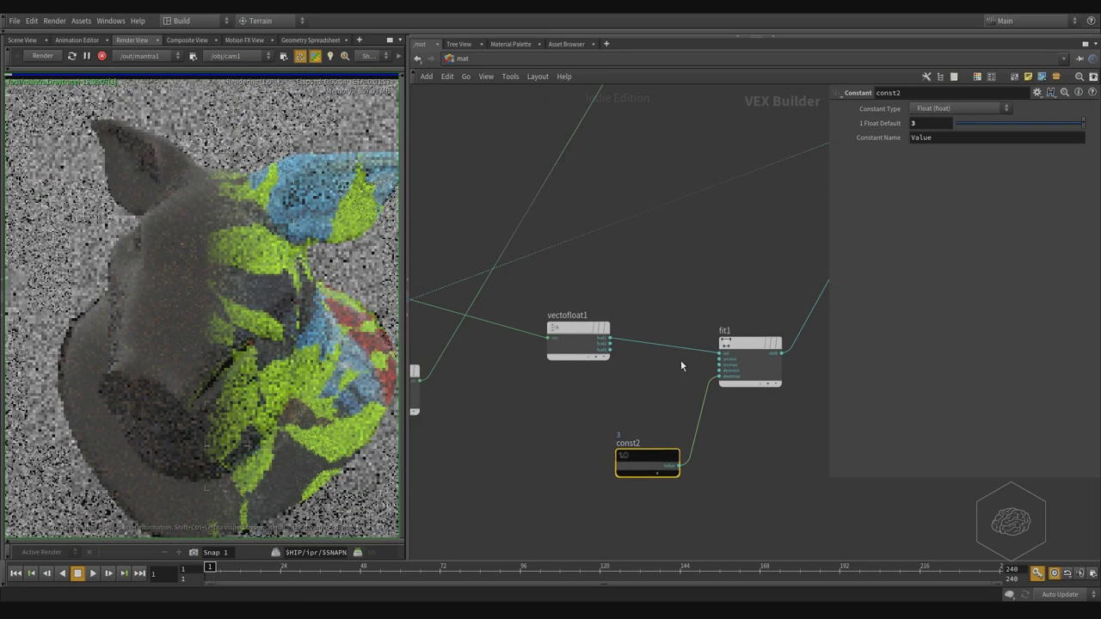
middle_drag(597, 415, 679, 390)
key(Tab)
text(rest)
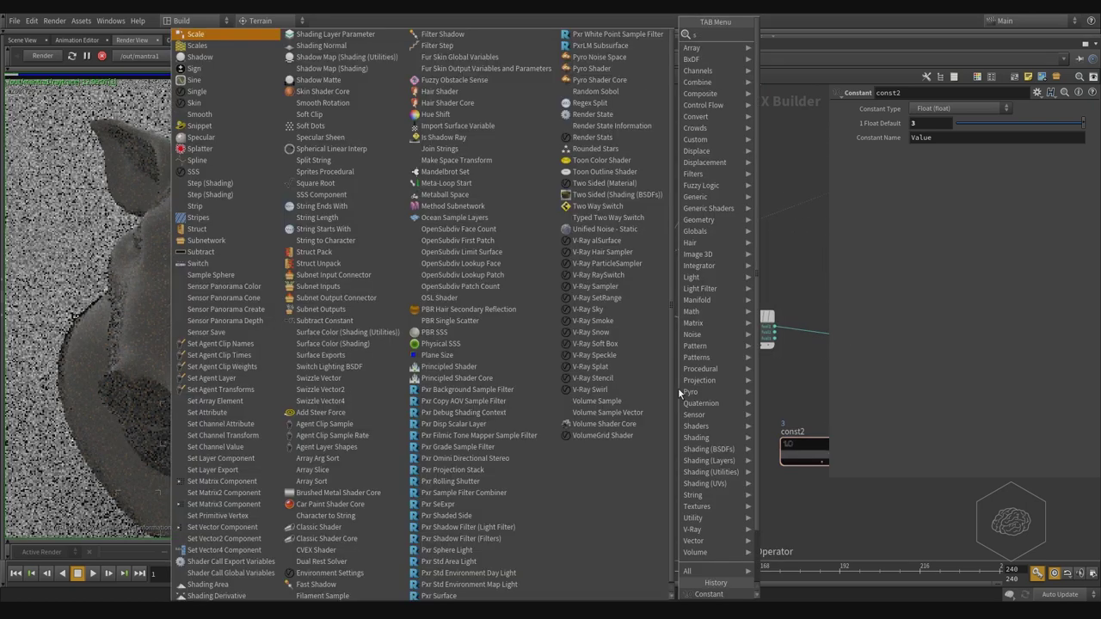
key(Return)
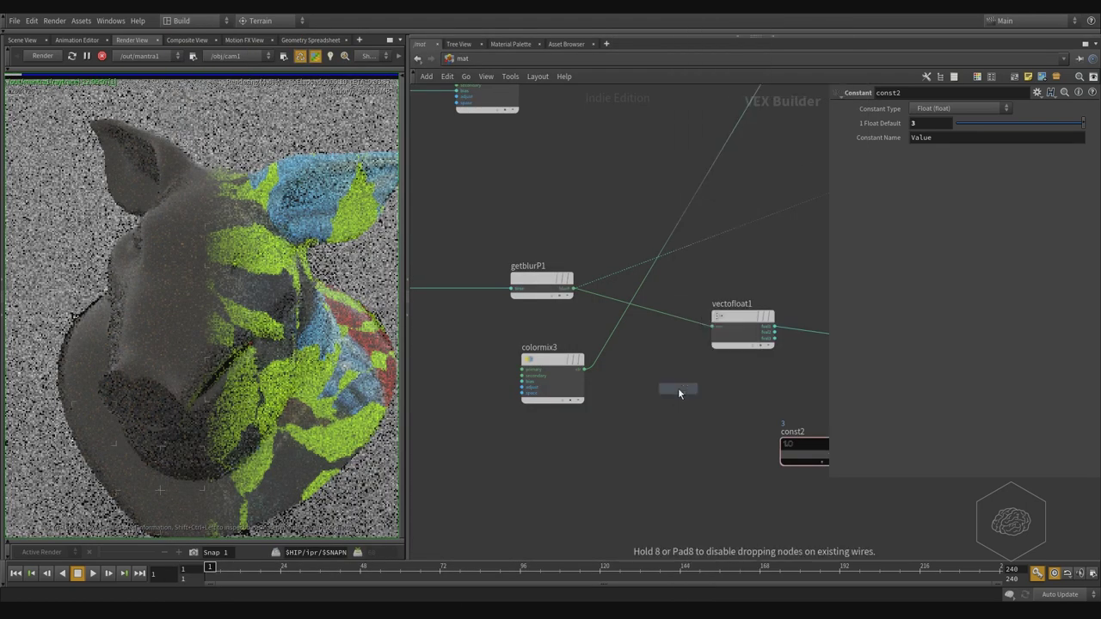
click(678, 389)
scroll(686, 344, up, 2)
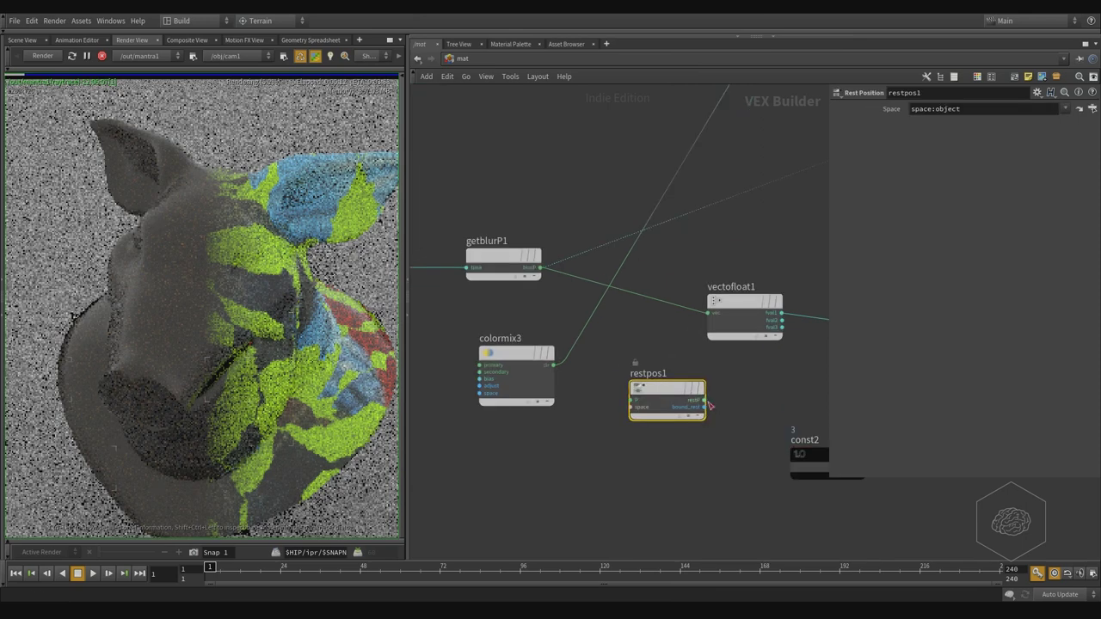
drag(687, 340, 704, 315)
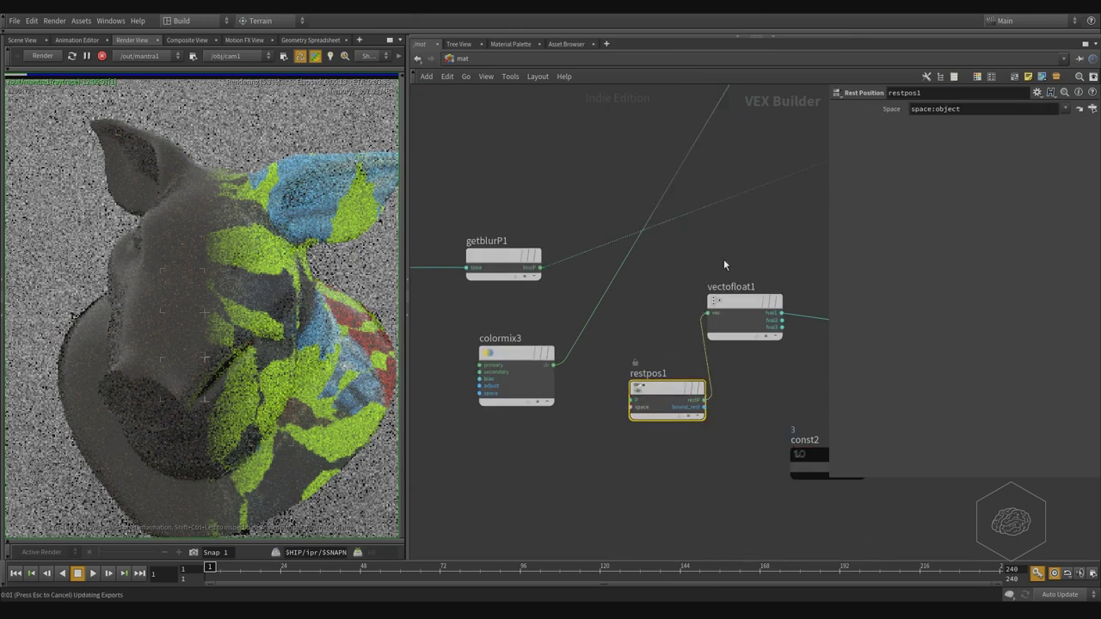
scroll(731, 266, down, 2)
middle_drag(686, 372, 737, 369)
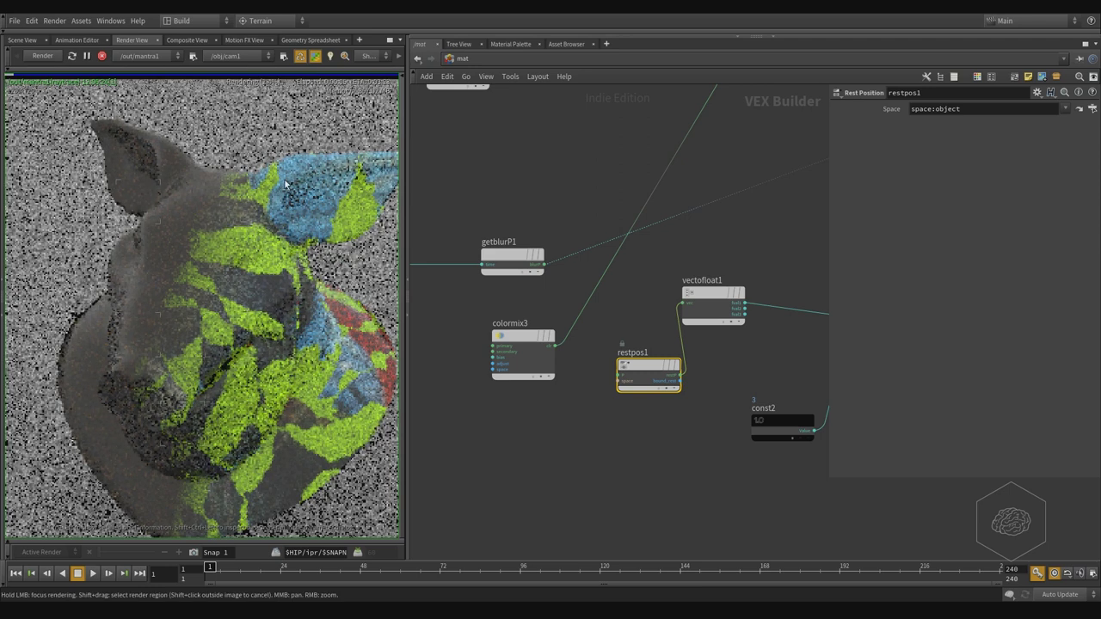
Step: Line up restpos1 with vectofloat1 and fit1, and move these nodes and const2 together to a free area below colormix3
drag(654, 372, 645, 305)
middle_drag(682, 385, 558, 345)
drag(569, 284, 631, 298)
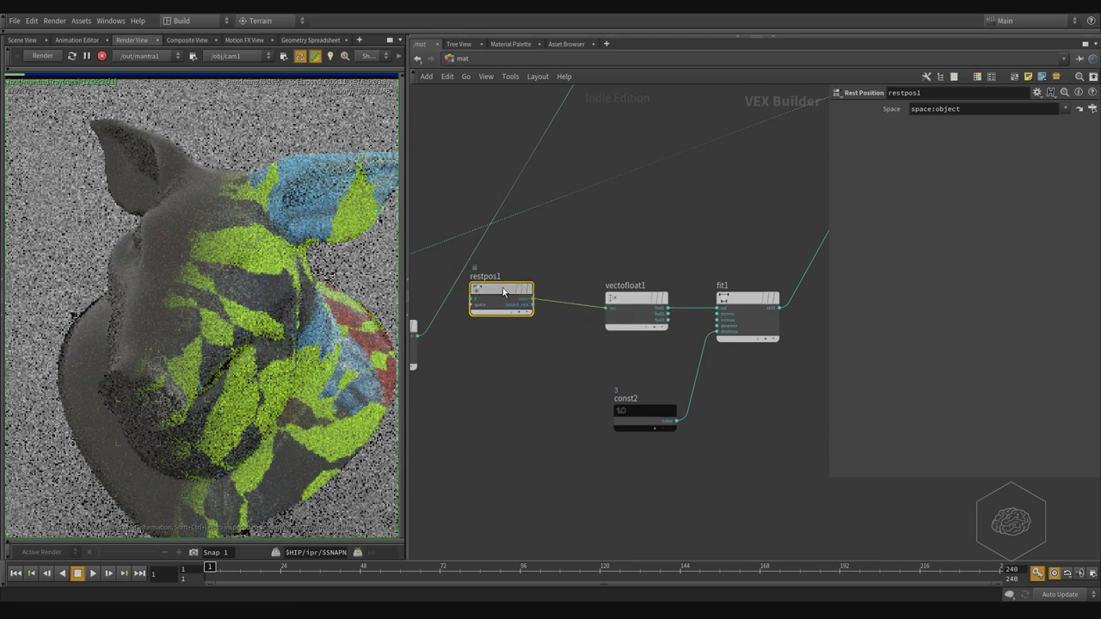
scroll(665, 215, down, 5)
drag(721, 388, 493, 411)
middle_drag(598, 273, 621, 288)
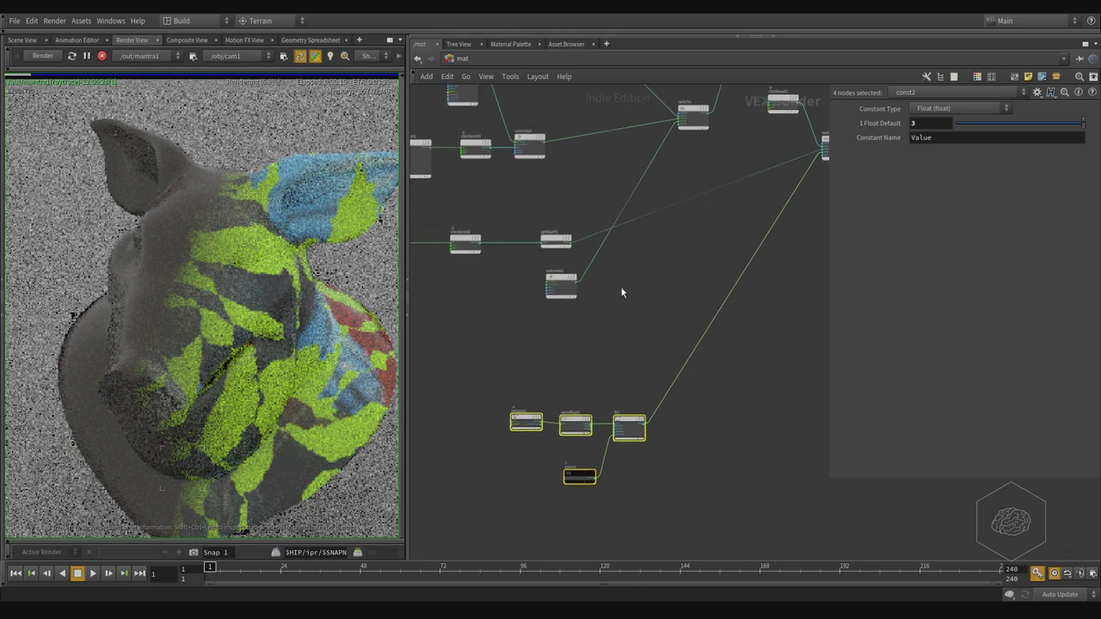
click(611, 289)
Step: Connect the amount output of the node feeding getblurP1 to the bias input of colormix3
scroll(544, 259, up, 8)
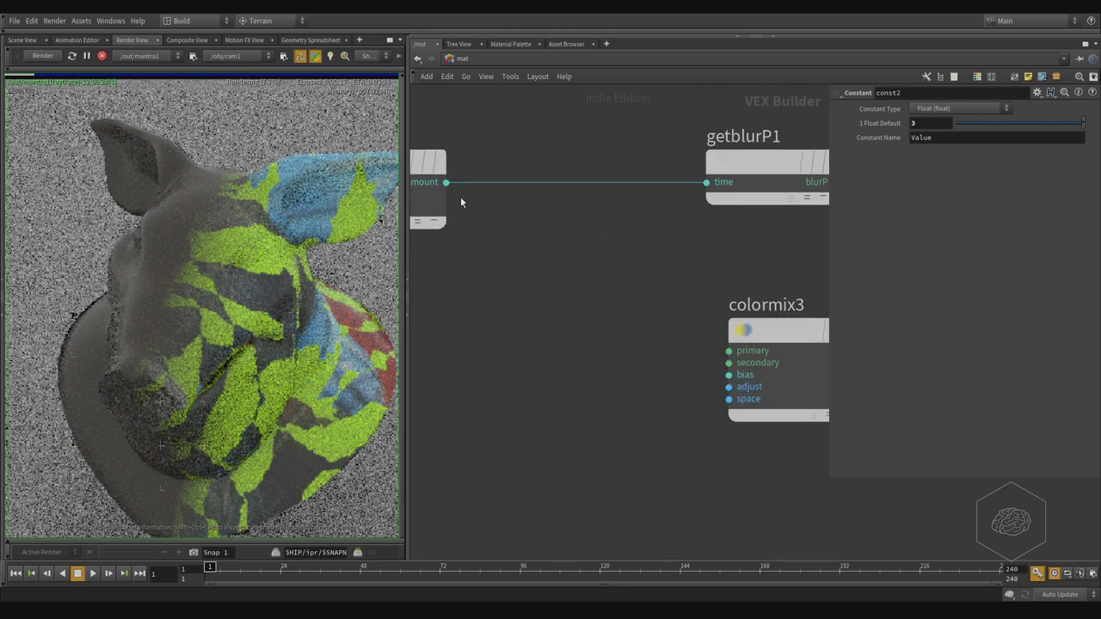
click(448, 184)
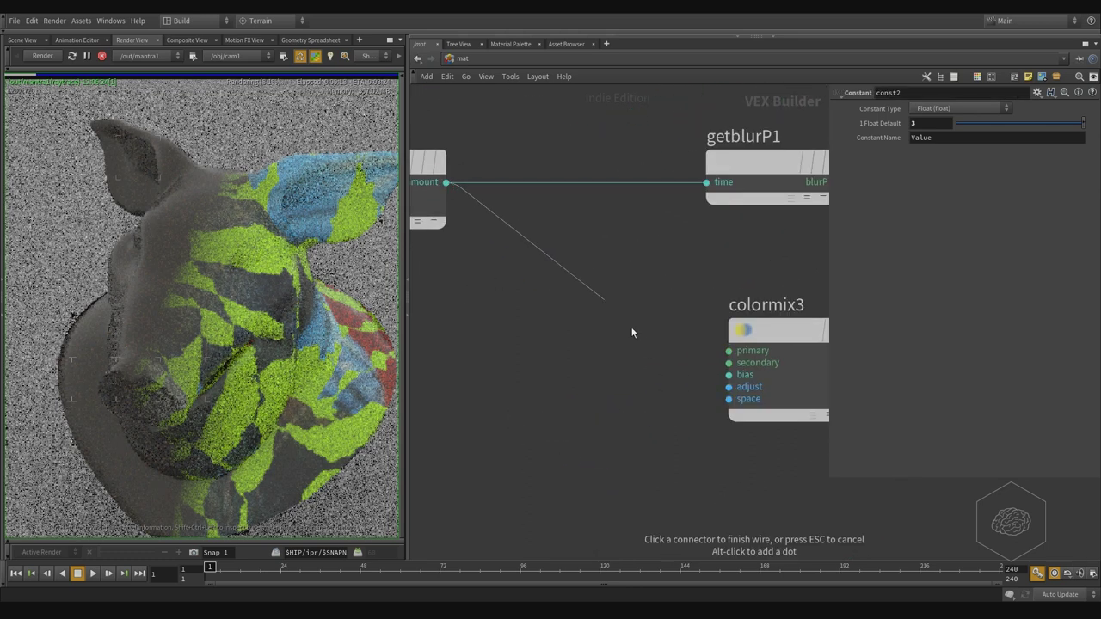
click(720, 379)
scroll(658, 452, down, 3)
middle_drag(757, 486, 555, 441)
scroll(572, 435, up, 2)
middle_drag(622, 376, 615, 392)
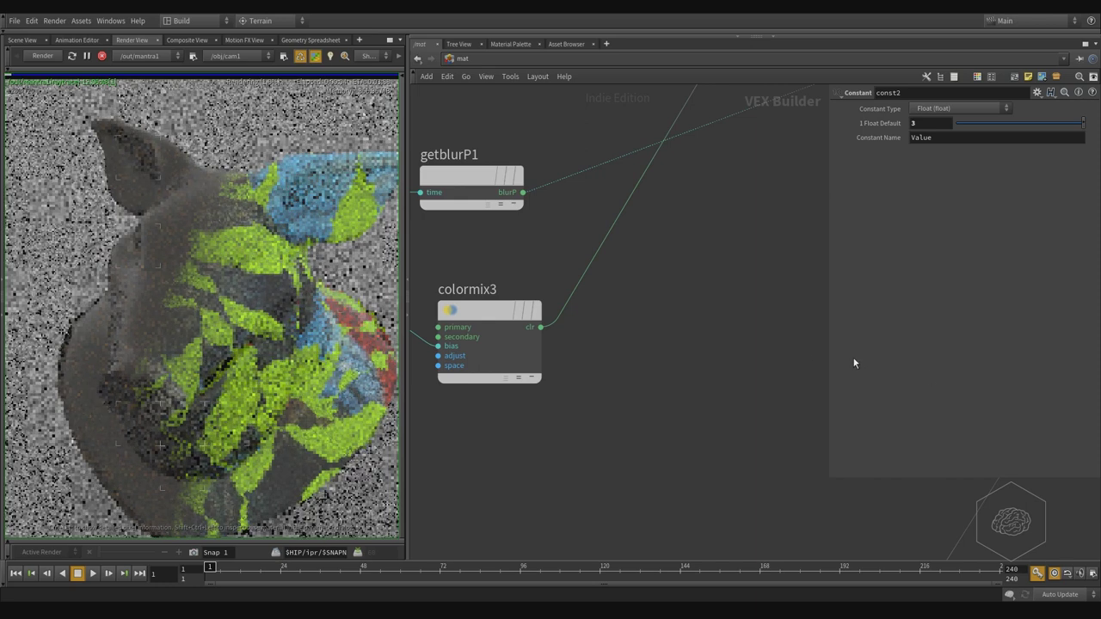
Step: Add a Vector to Float node beside colormix3 and place a copy of it below
key(Tab)
mouse_move(758, 341)
text(vector to)
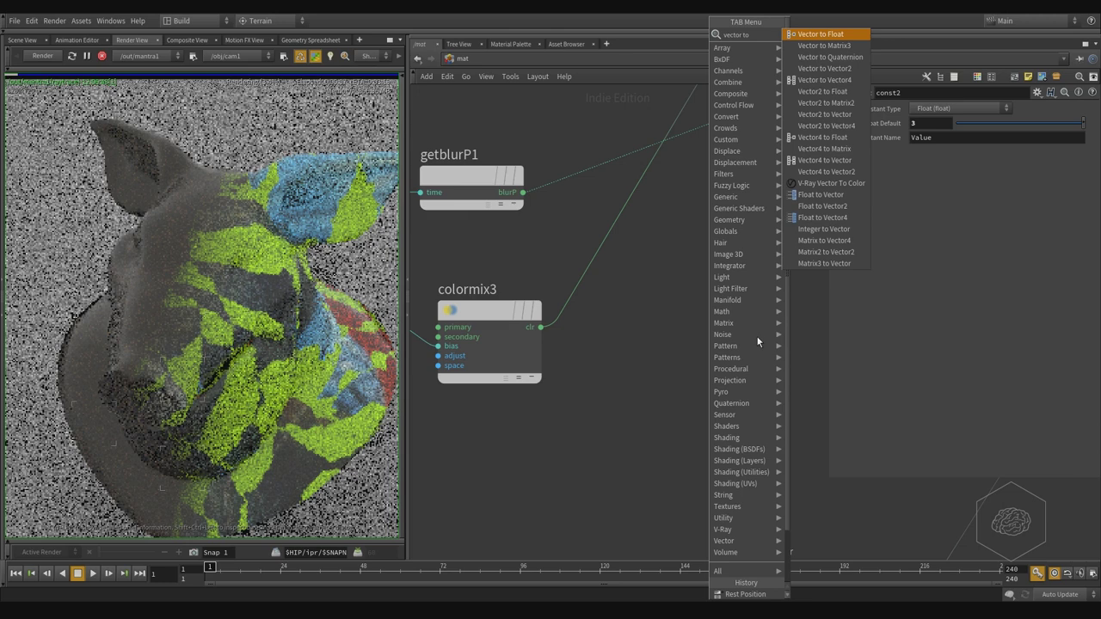
key(Return)
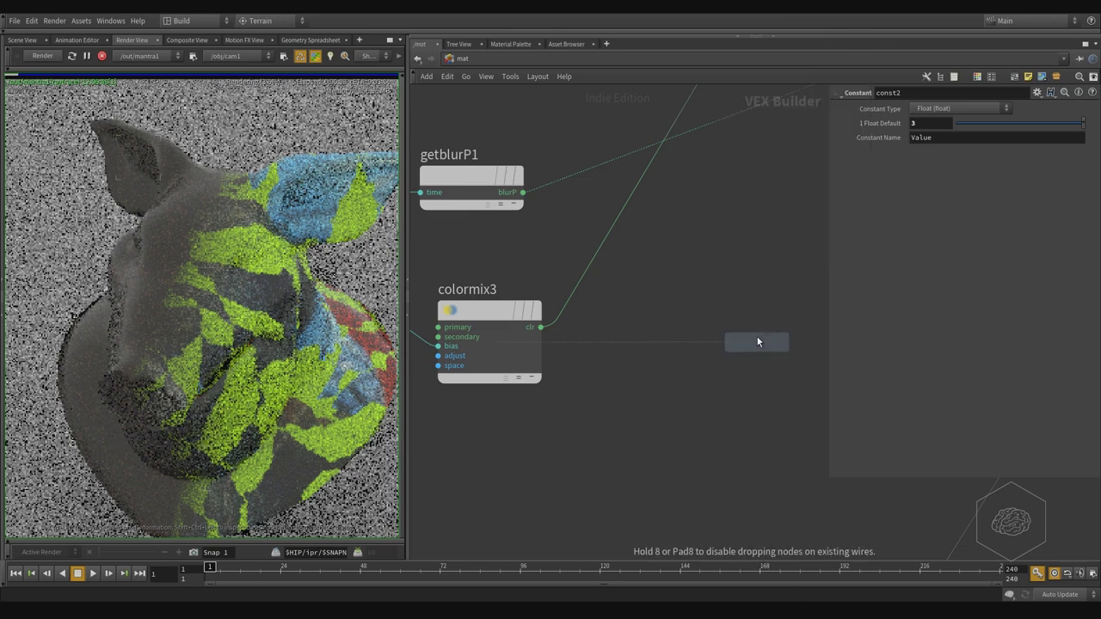
click(691, 270)
alt+drag(725, 275, 693, 433)
click(760, 376)
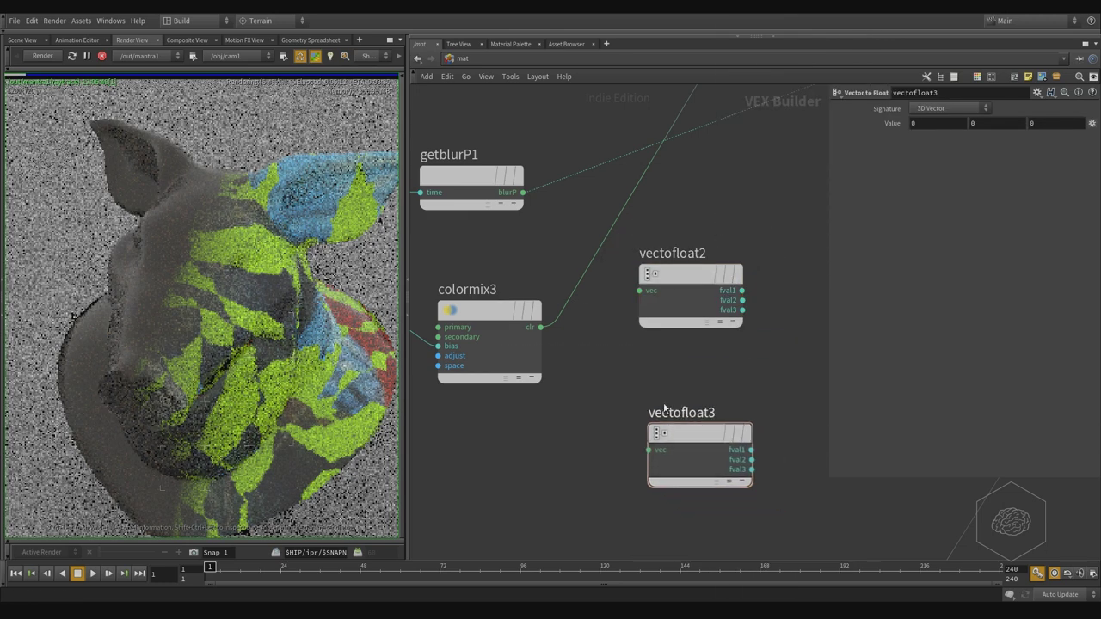
Step: Connect the clr output of colormix3 to the vec inputs of vectofloat2 and vectofloat3
click(540, 327)
click(652, 290)
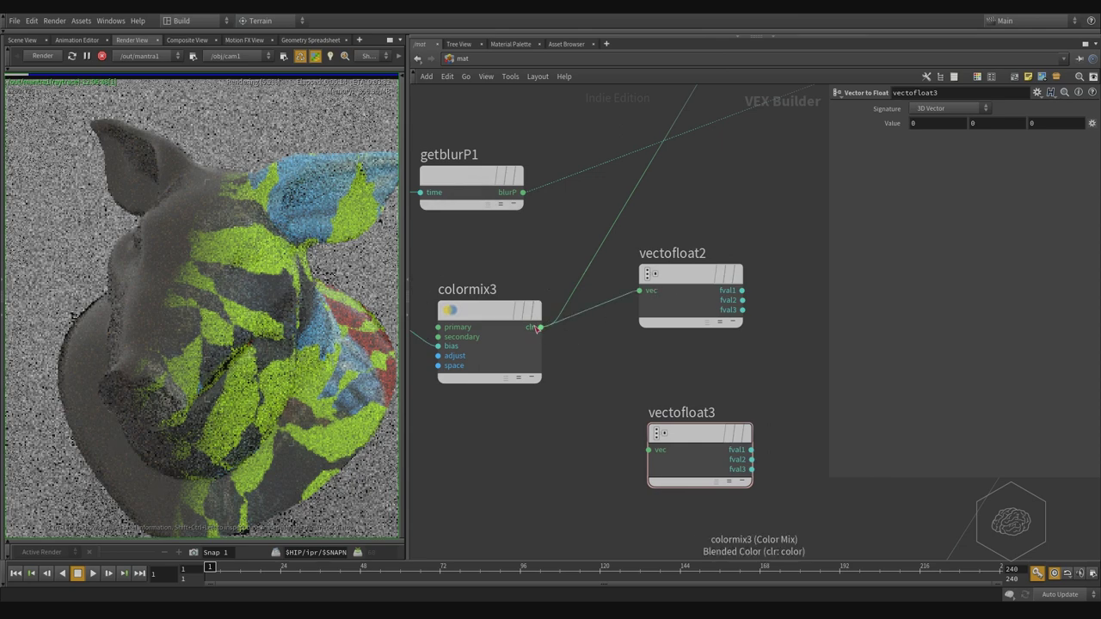
click(540, 327)
click(649, 450)
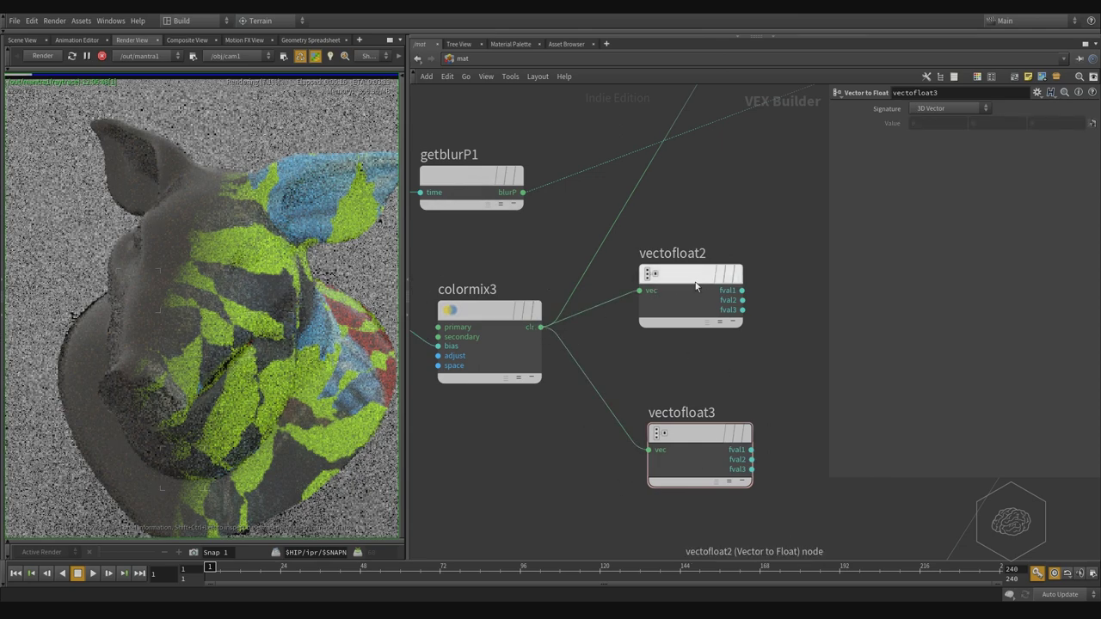
Step: Duplicate a third Vector to Float node fed by colormix3 and arrange the three in a column
drag(696, 283, 720, 292)
middle_drag(682, 367, 666, 313)
alt+drag(678, 382, 674, 483)
middle_drag(790, 359, 743, 329)
drag(649, 351, 649, 327)
drag(637, 450, 636, 441)
middle_drag(766, 346, 693, 350)
Step: Rename the three Vector to Float nodes from top to bottom as Red_channel, Blu_channel and Green_channel
click(674, 193)
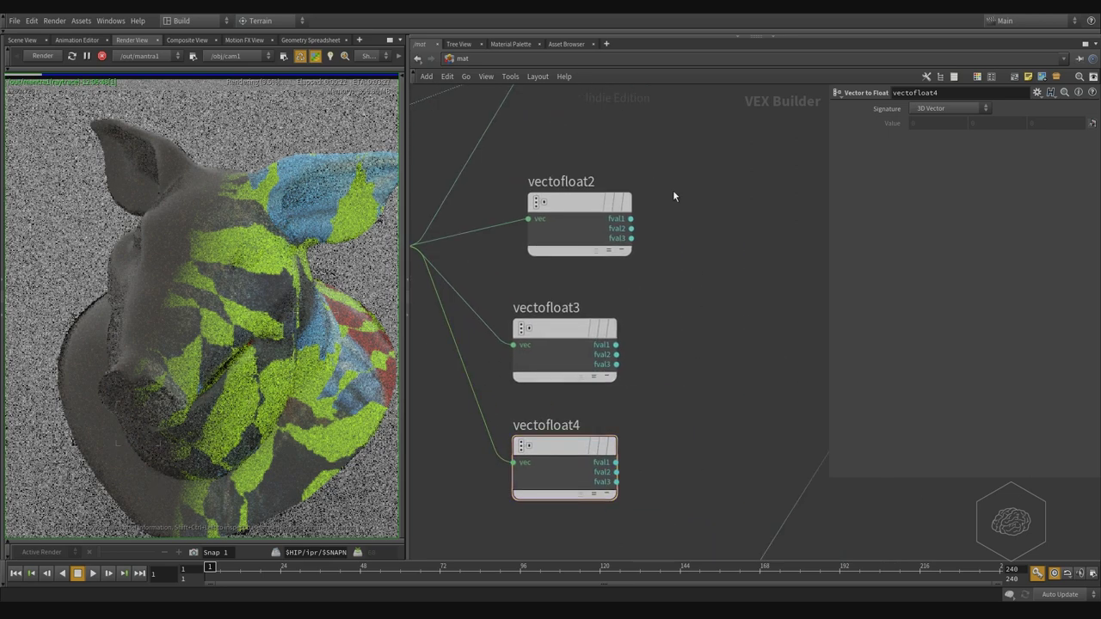
double_click(586, 181)
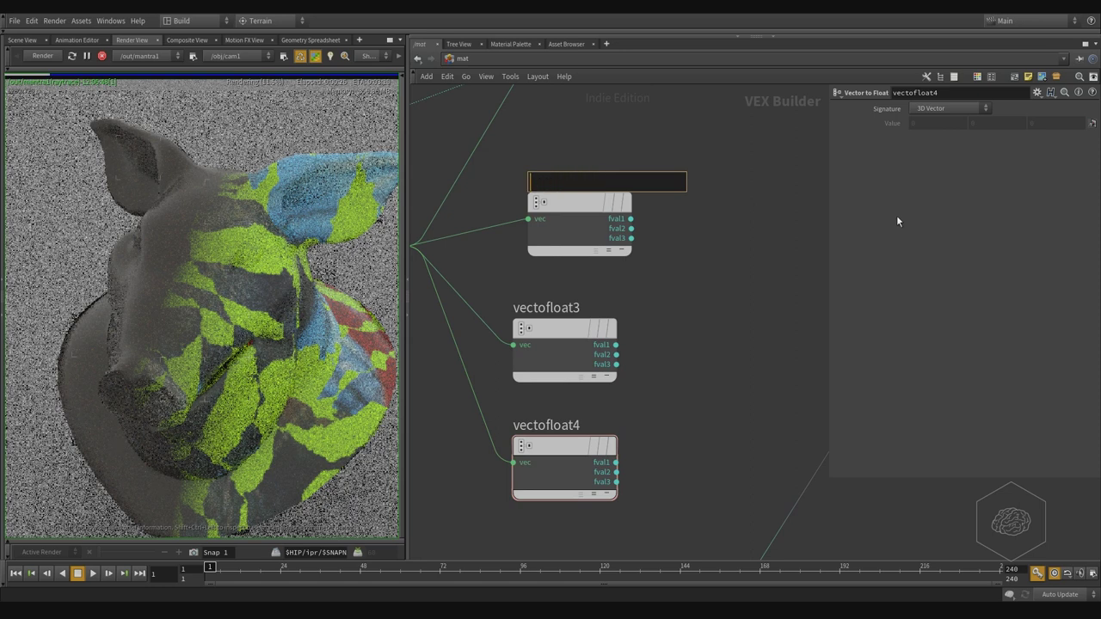
text(Red)
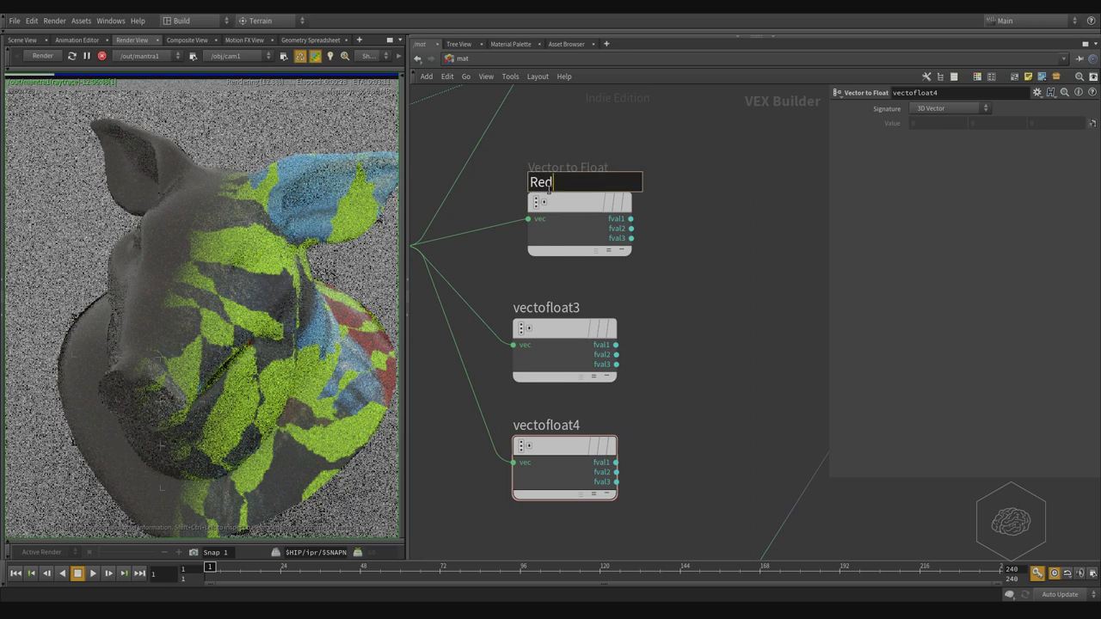
text(_channel)
drag(647, 153, 522, 262)
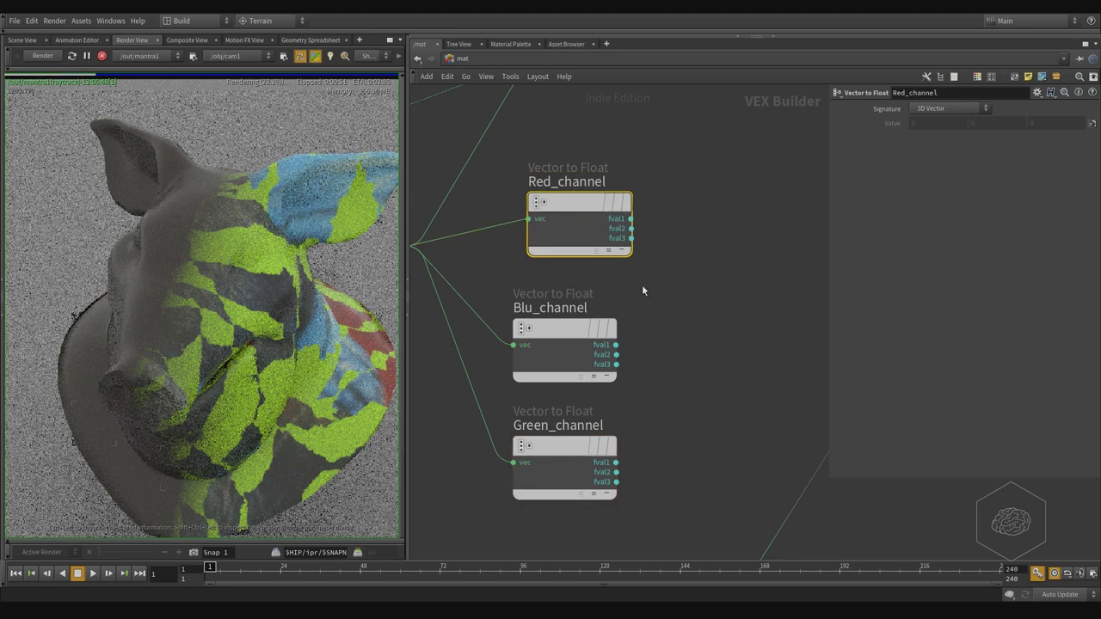
drag(740, 298, 514, 381)
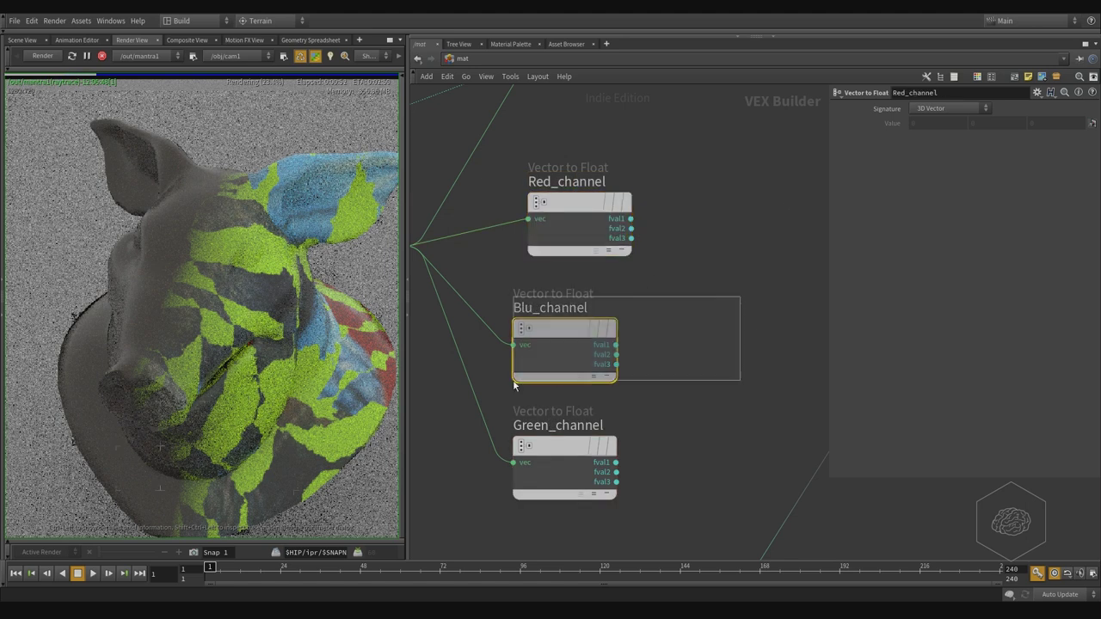
drag(678, 425, 505, 501)
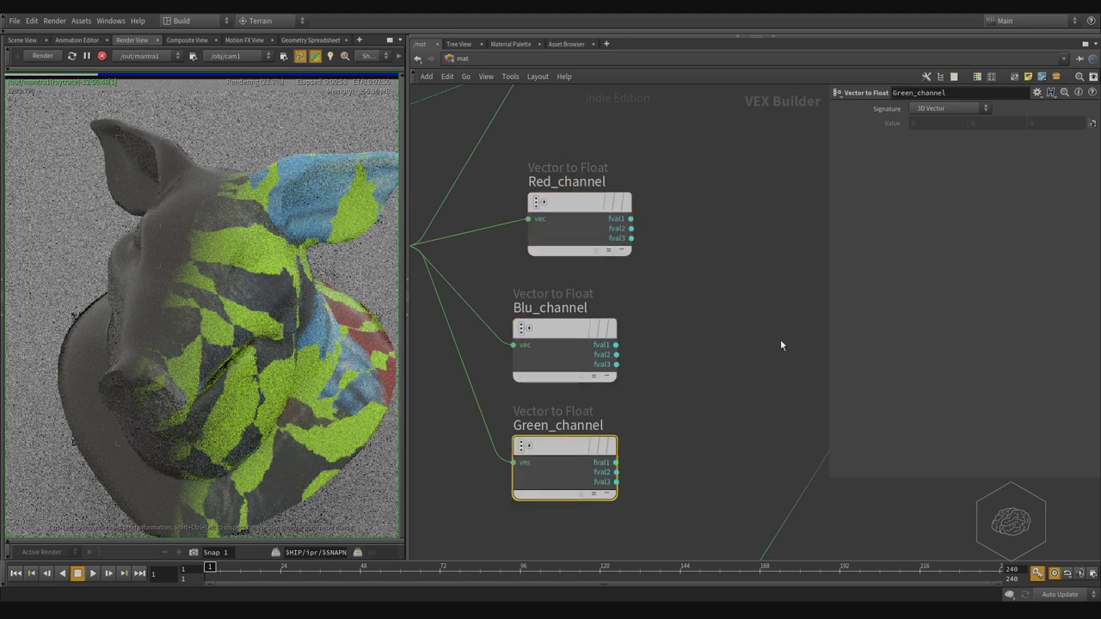
Step: Reposition Green_channel and Blu_channel to space the three channel nodes evenly below Red_channel
middle_drag(782, 342, 681, 290)
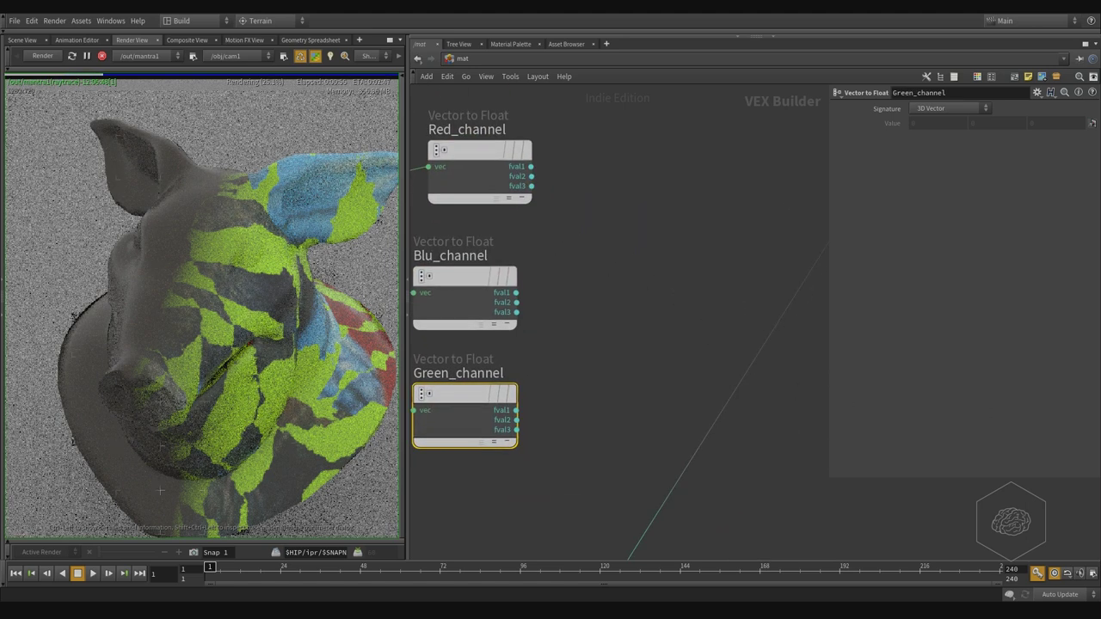
middle_drag(685, 292, 680, 325)
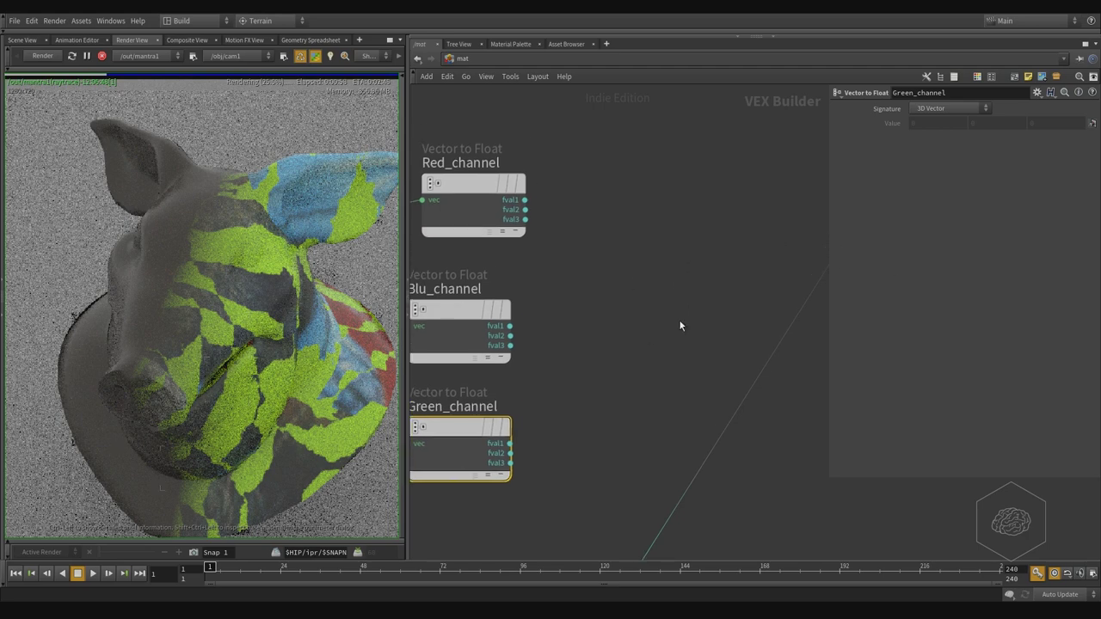
drag(462, 421, 477, 435)
middle_drag(606, 362, 654, 372)
drag(521, 320, 543, 326)
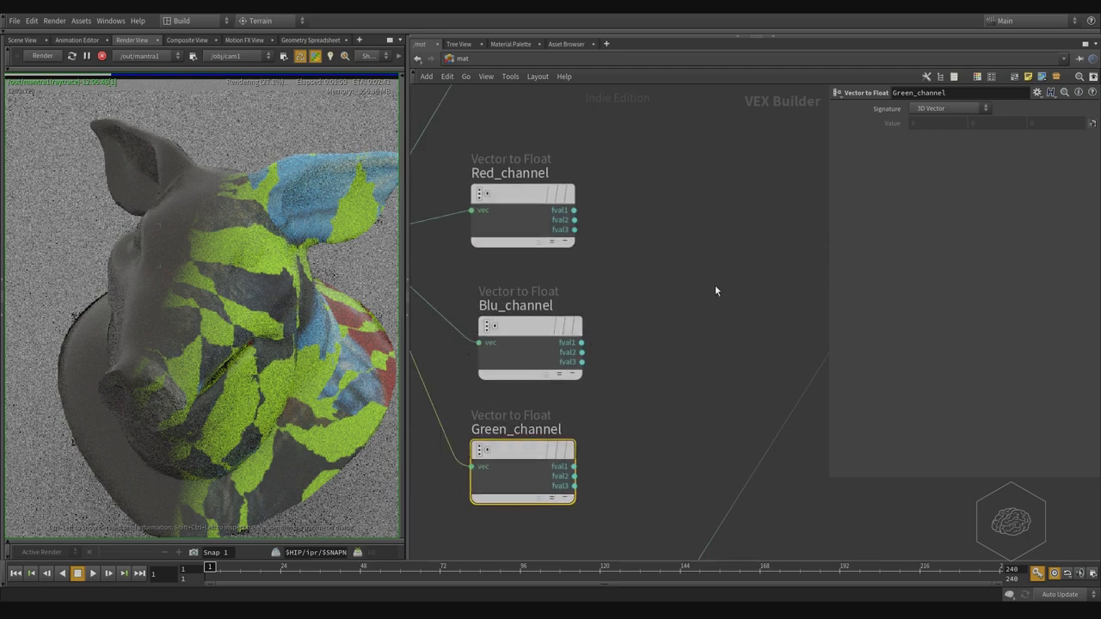
Step: Add a Fit Range node beside the channel nodes and duplicate it to get one for each channel
key(Tab)
text(fit)
key(Return)
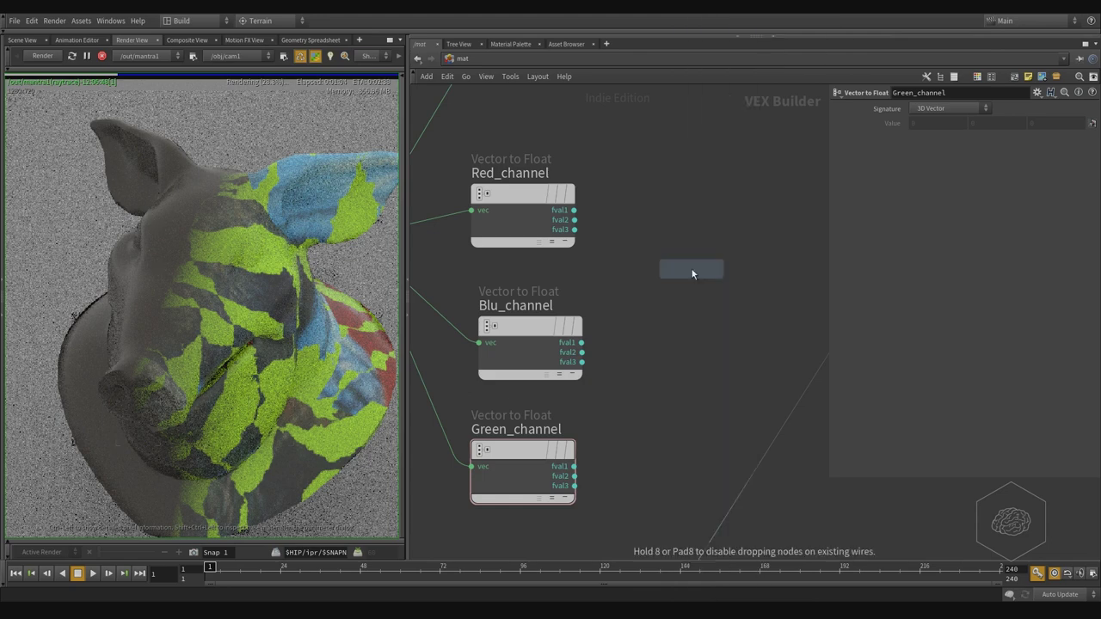
click(733, 214)
alt+drag(733, 214, 717, 376)
Step: Connect fval1 of Red_channel to the val input of fit2 and spread out fit2 and fit3
click(570, 212)
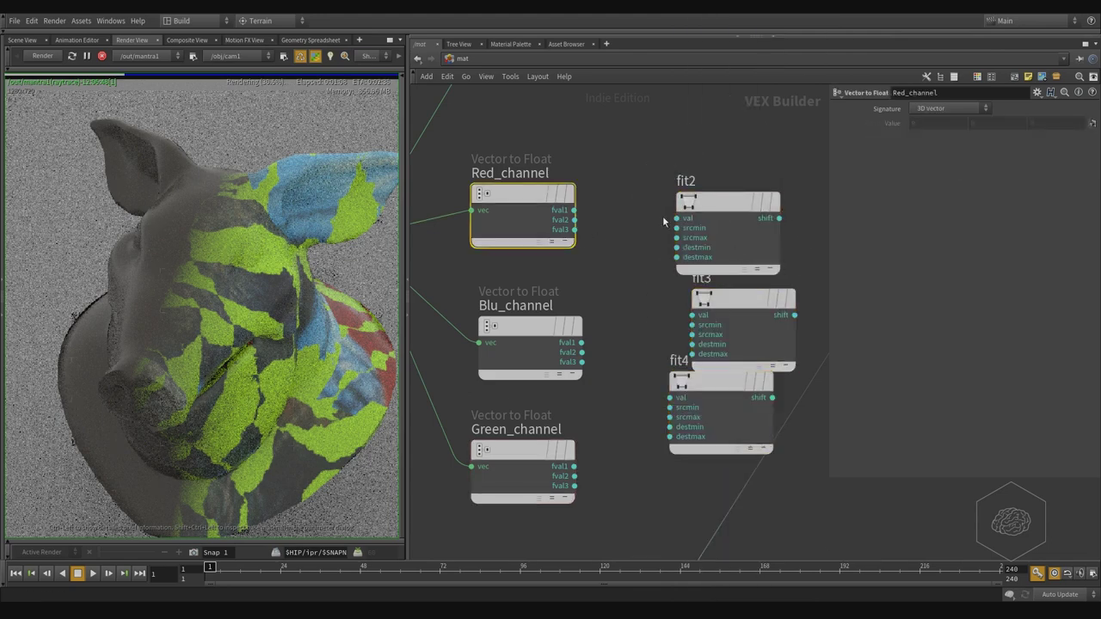
click(574, 210)
click(677, 219)
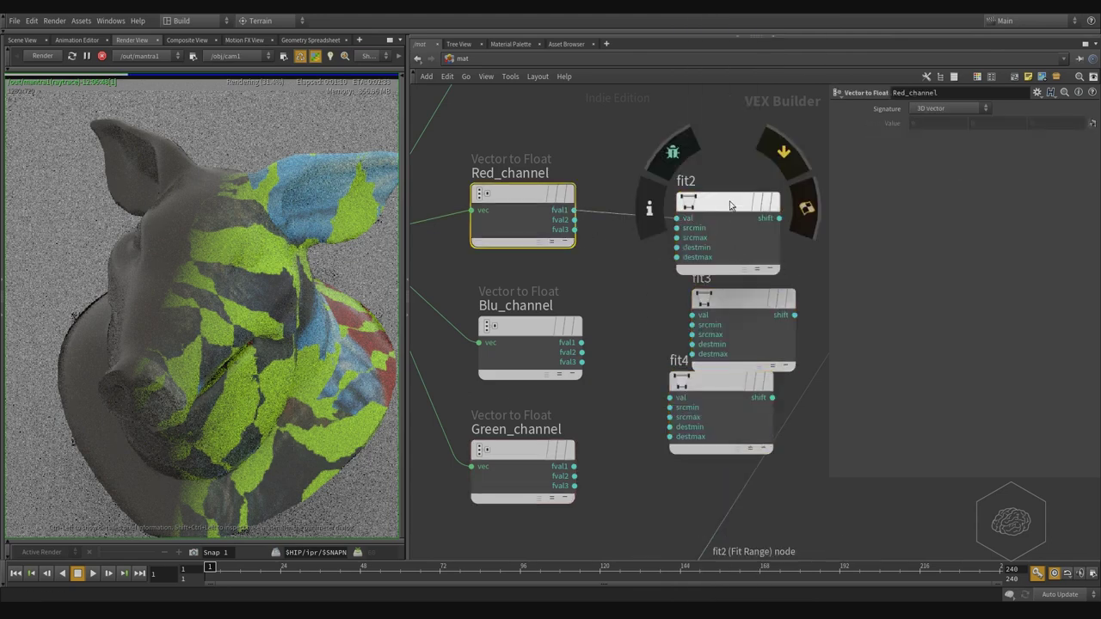
drag(730, 200, 765, 142)
drag(741, 298, 748, 276)
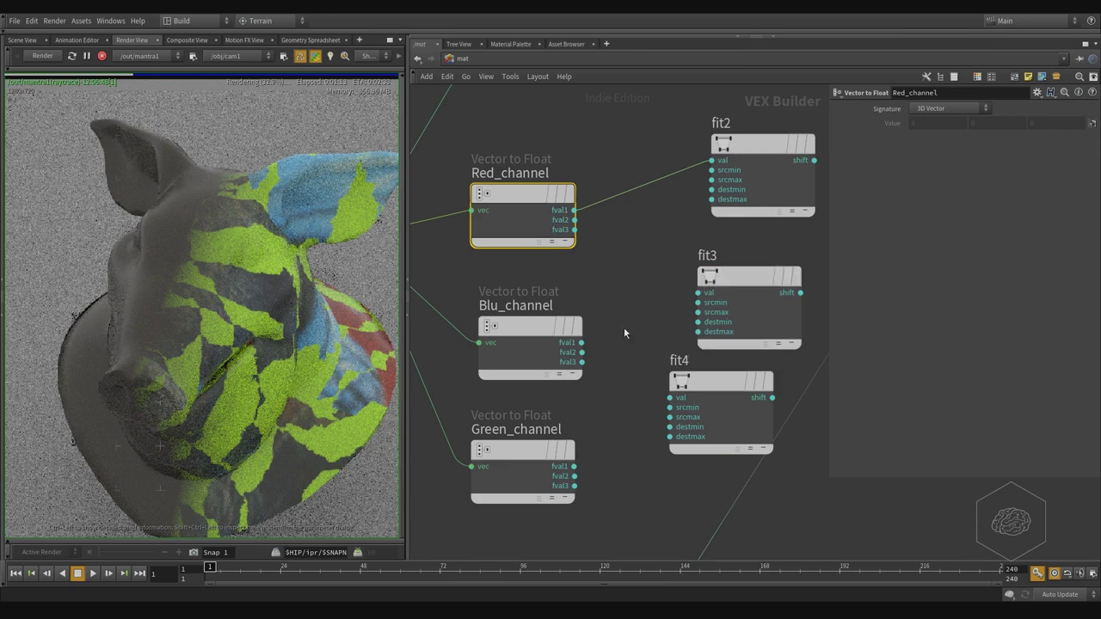
Step: Connect fval2 of Blu_channel to the val input of fit3 and fval3 of Green_channel to that of fit4
click(582, 352)
click(698, 292)
middle_drag(786, 234, 736, 161)
drag(663, 307, 641, 334)
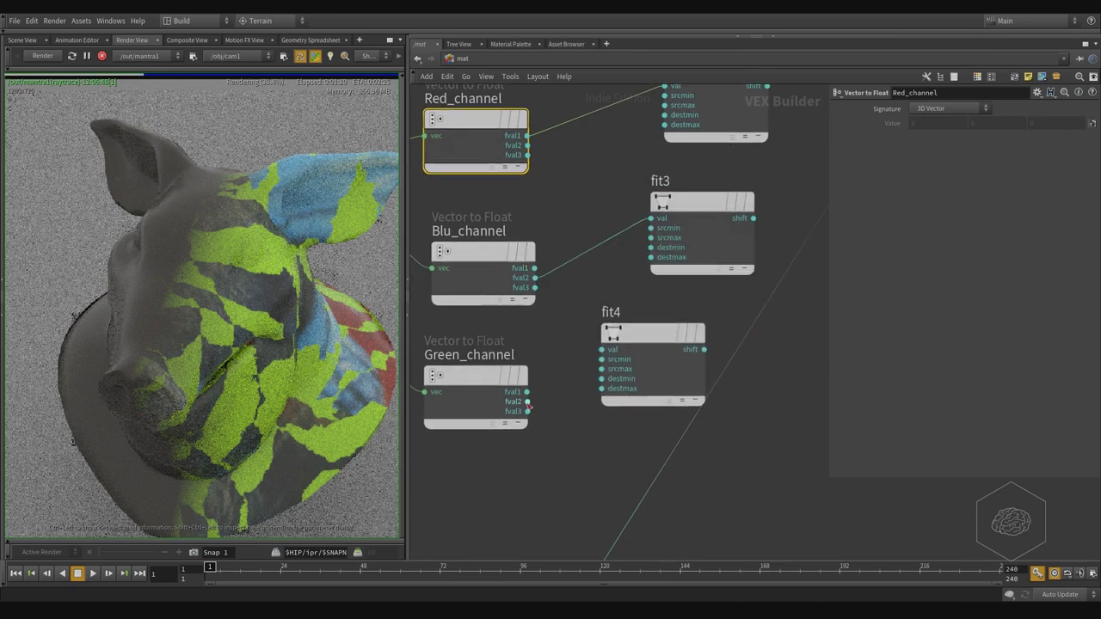
click(529, 412)
click(610, 351)
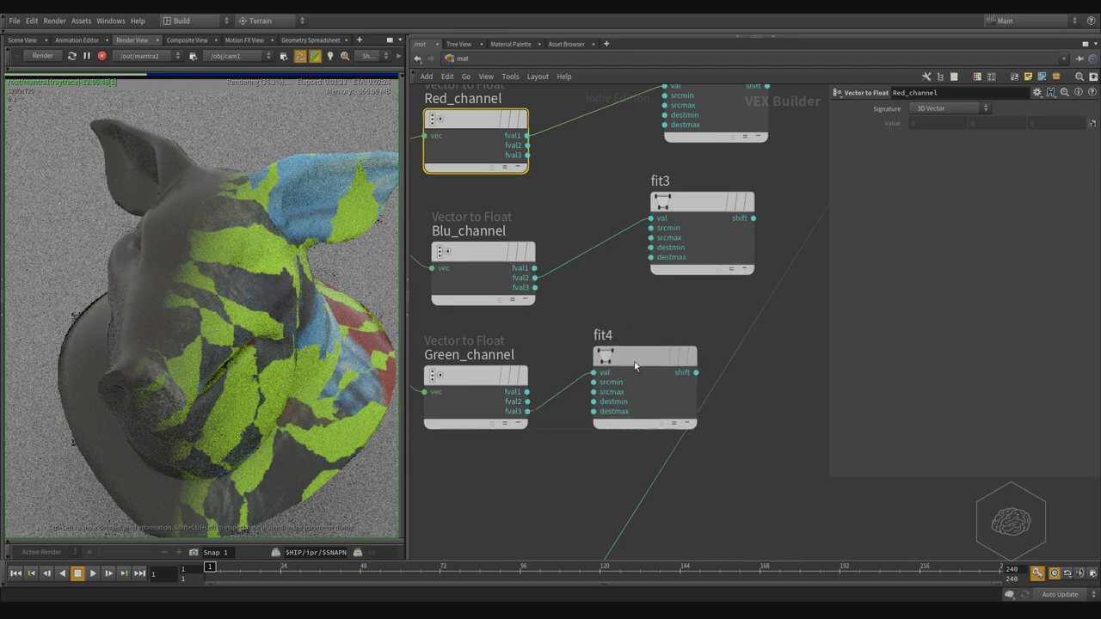
Step: Add three Null nodes named Red, Blu and Green, fed by the shift outputs of fit2, fit3 and fit4
scroll(684, 400, down, 3)
key(Tab)
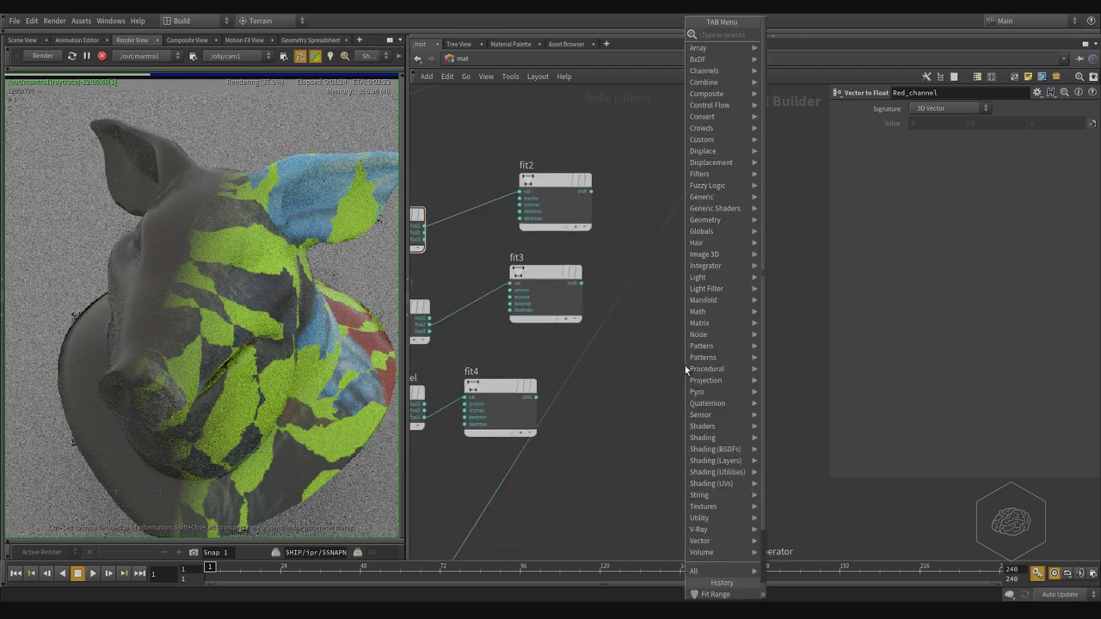
text(null)
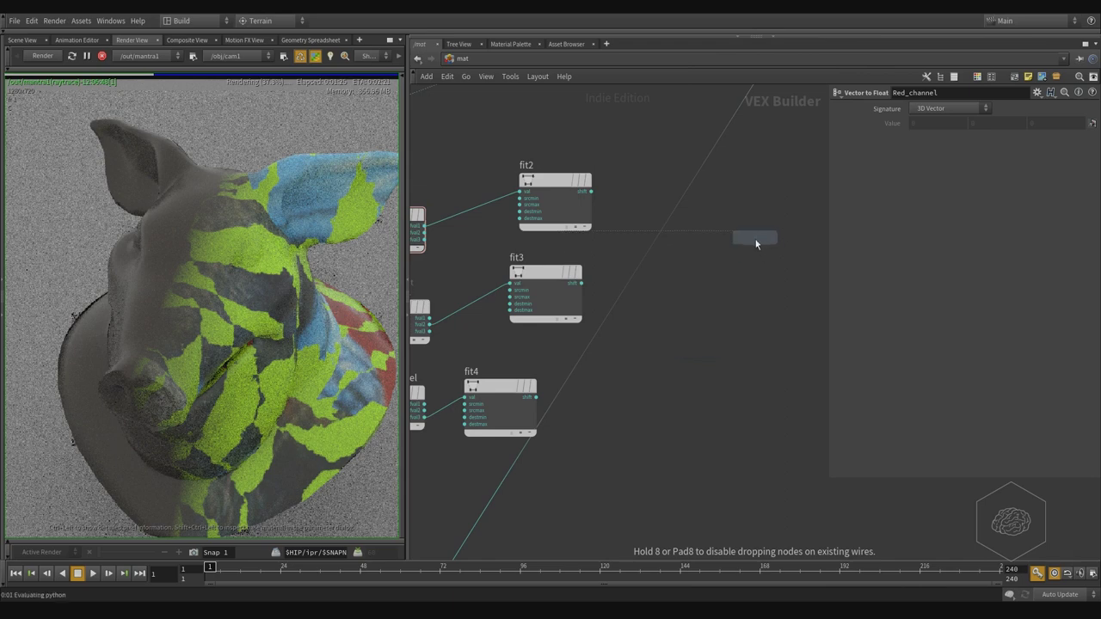
click(755, 232)
click(752, 325)
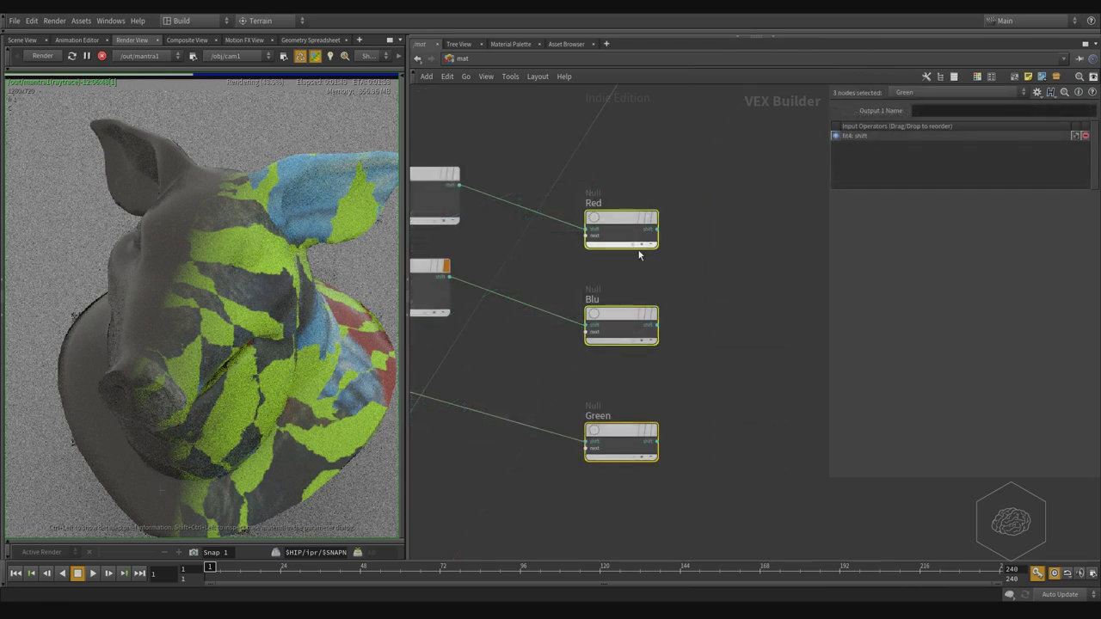
Step: Move the Red, Blu and Green Null nodes up in line with their Fit Range nodes and deselect them
drag(645, 224, 647, 176)
click(743, 225)
middle_drag(744, 228, 794, 244)
scroll(796, 248, down, 3)
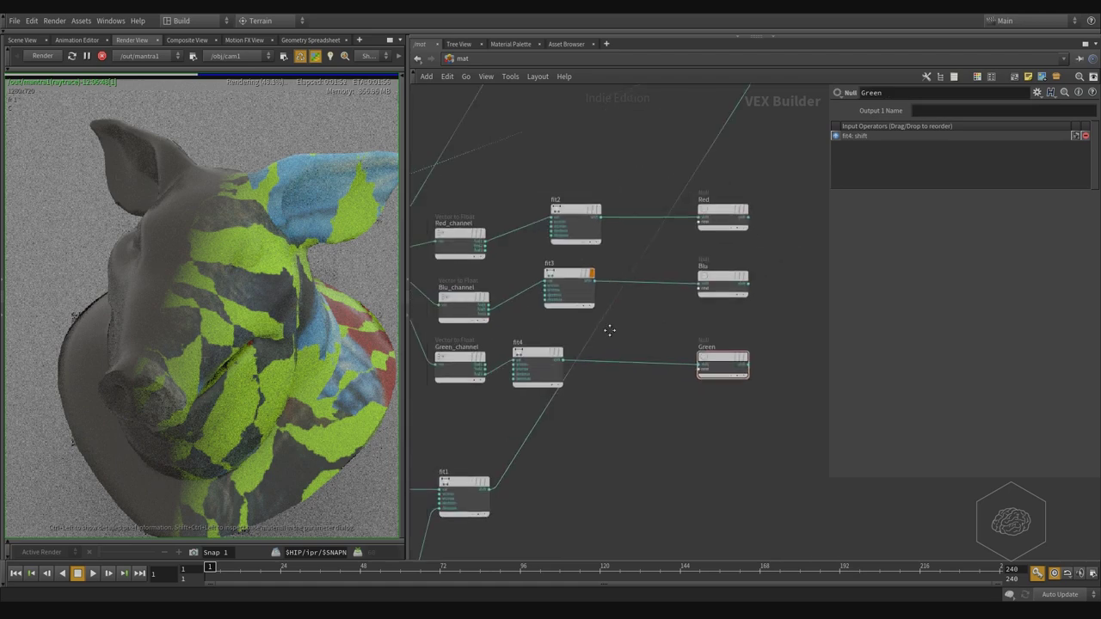
Step: Line up fit2, fit3 and fit4 with their channel nodes and move the Blu Null node level with fit3
middle_drag(610, 330, 646, 331)
drag(568, 350, 600, 353)
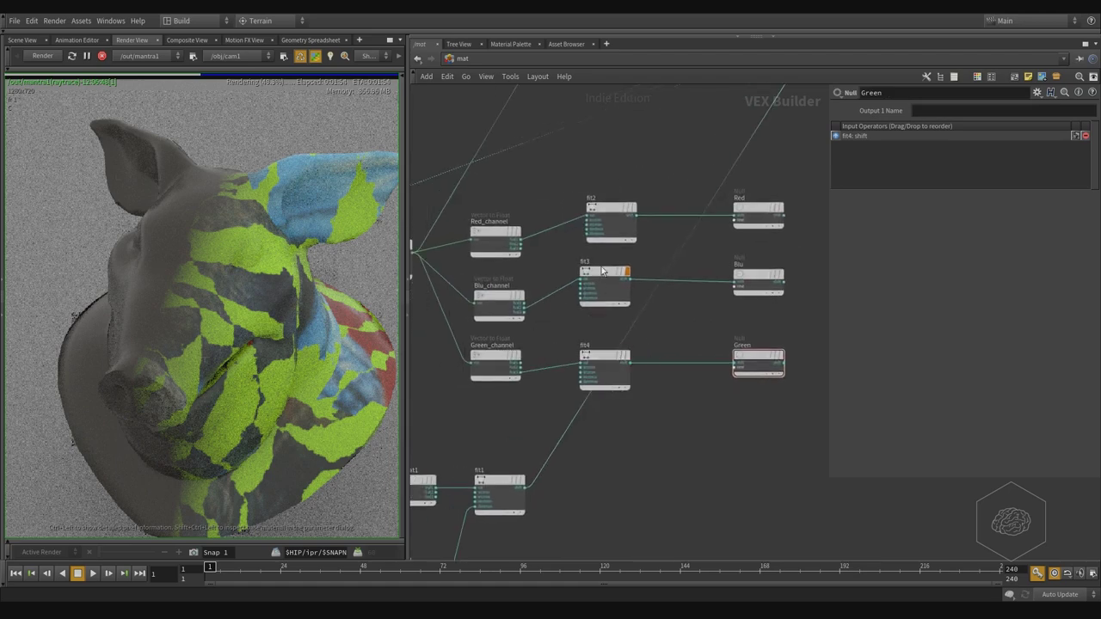
drag(645, 129, 576, 469)
drag(612, 211, 608, 234)
drag(606, 301, 613, 306)
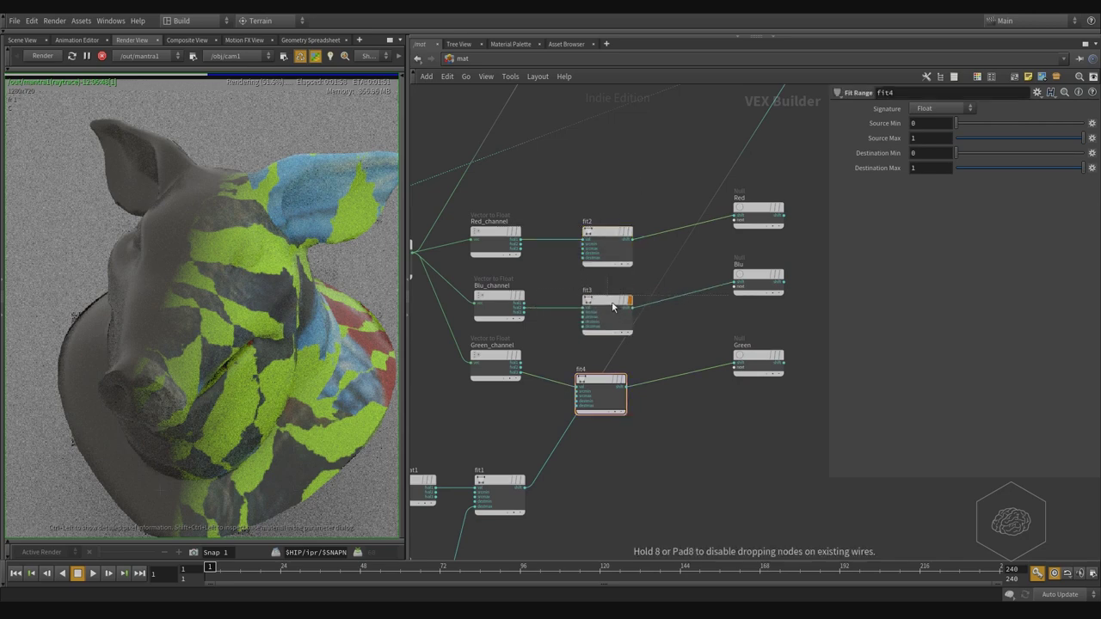
drag(760, 275, 569, 289)
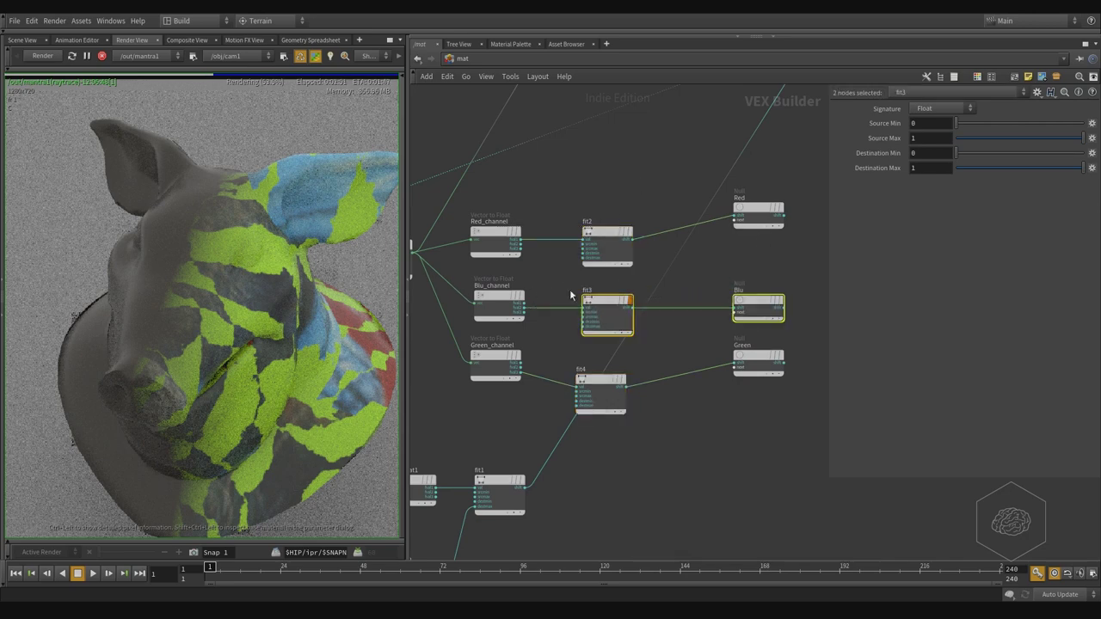
middle_drag(564, 340, 574, 297)
Step: Lower Green_channel and rearrange fit4 and the Green Null node into an evenly spaced row beneath the Blu row
drag(604, 339, 665, 387)
double_click(503, 302)
drag(504, 302, 609, 353)
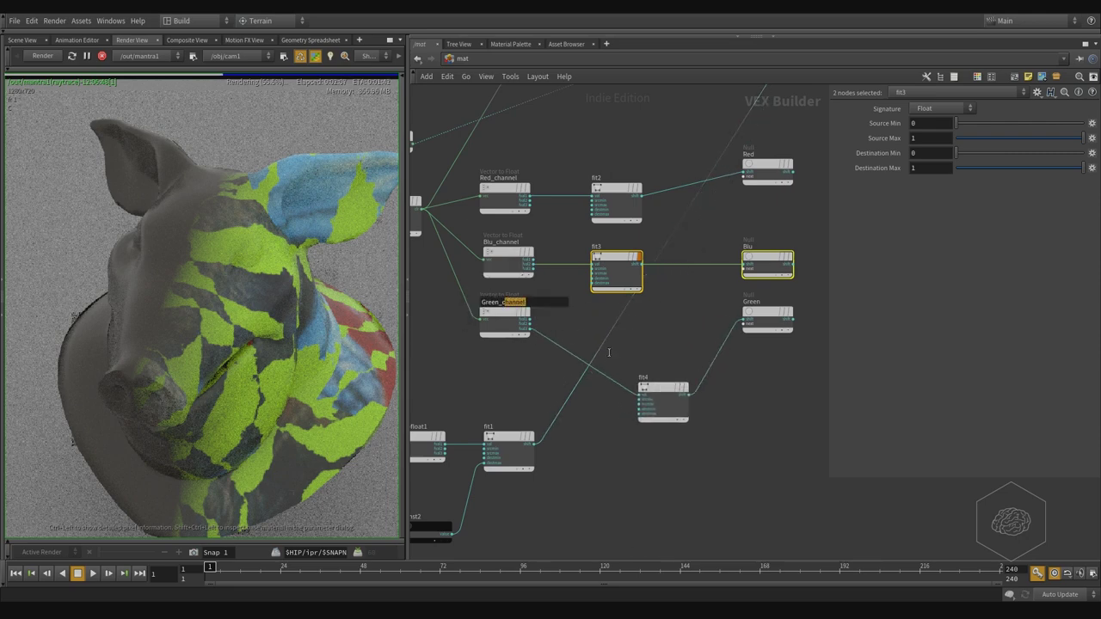
click(488, 305)
drag(502, 312, 528, 389)
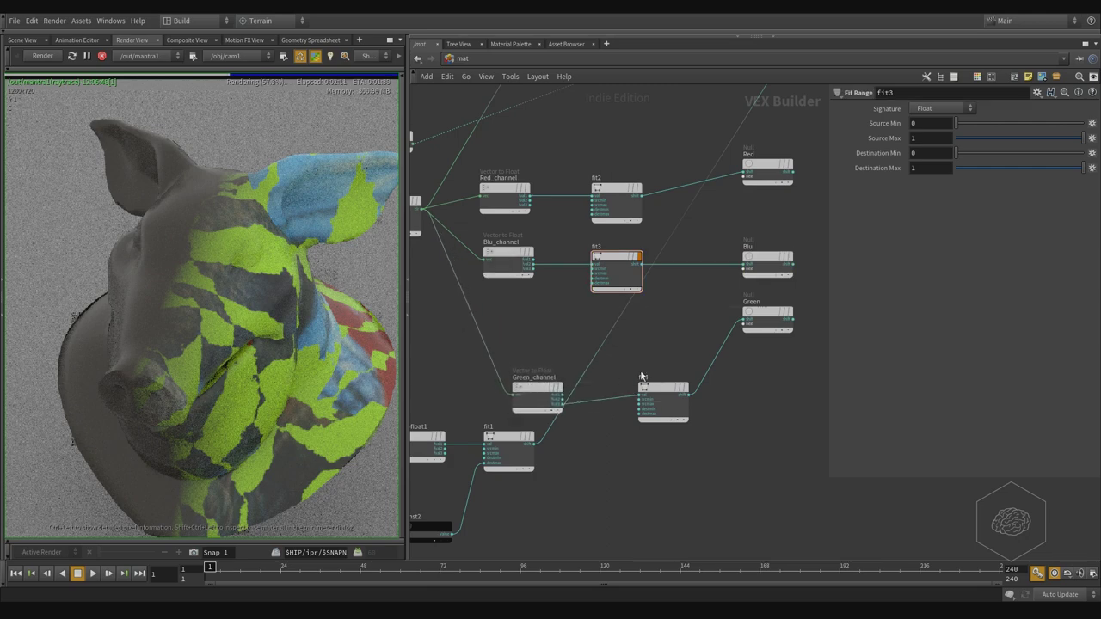
drag(641, 376, 499, 341)
click(700, 401)
middle_drag(701, 401, 536, 396)
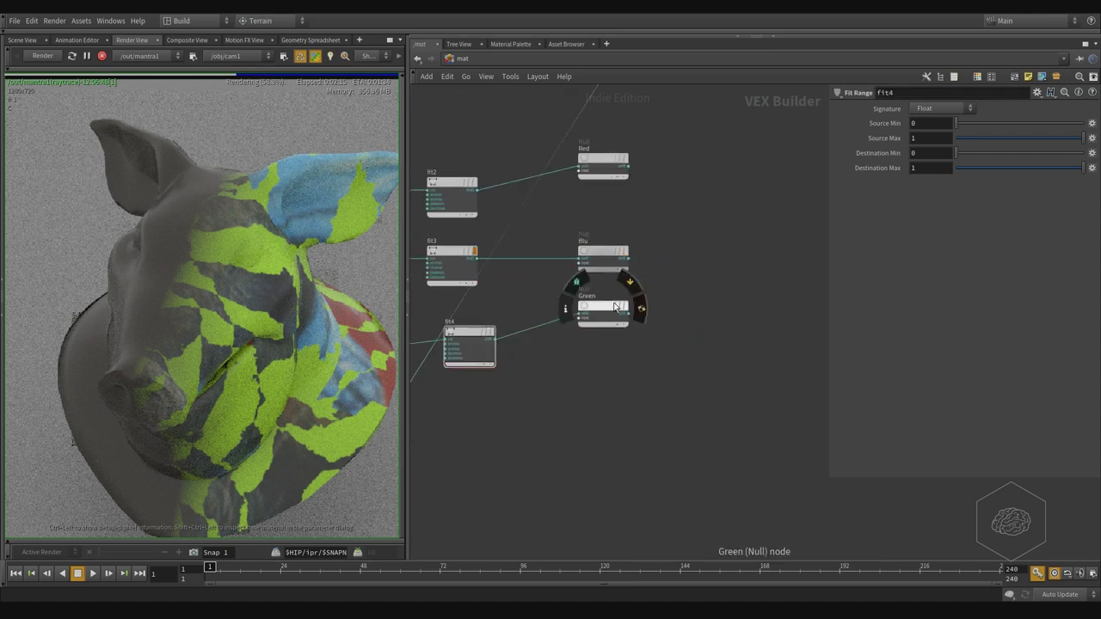
drag(616, 307, 605, 330)
Step: Try adding Vector to Float nodes beside the Red, Blu and Green Null nodes
middle_drag(775, 152, 641, 227)
scroll(753, 199, down, 3)
key(Tab)
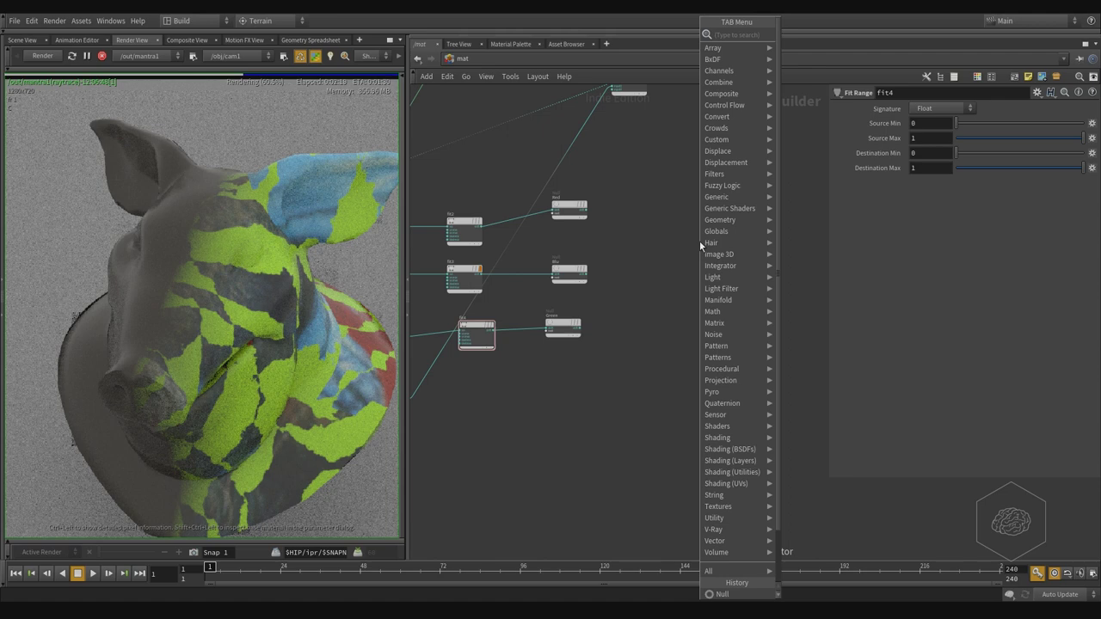
text(mer)
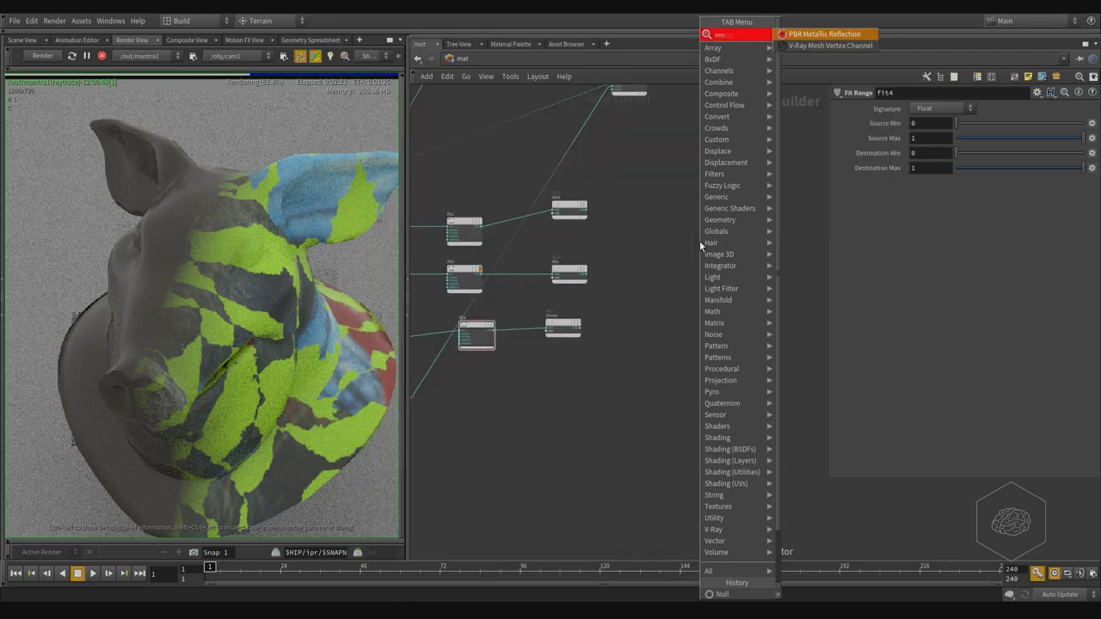
key(BackSpace)
key(BackSpace)
key(BackSpace)
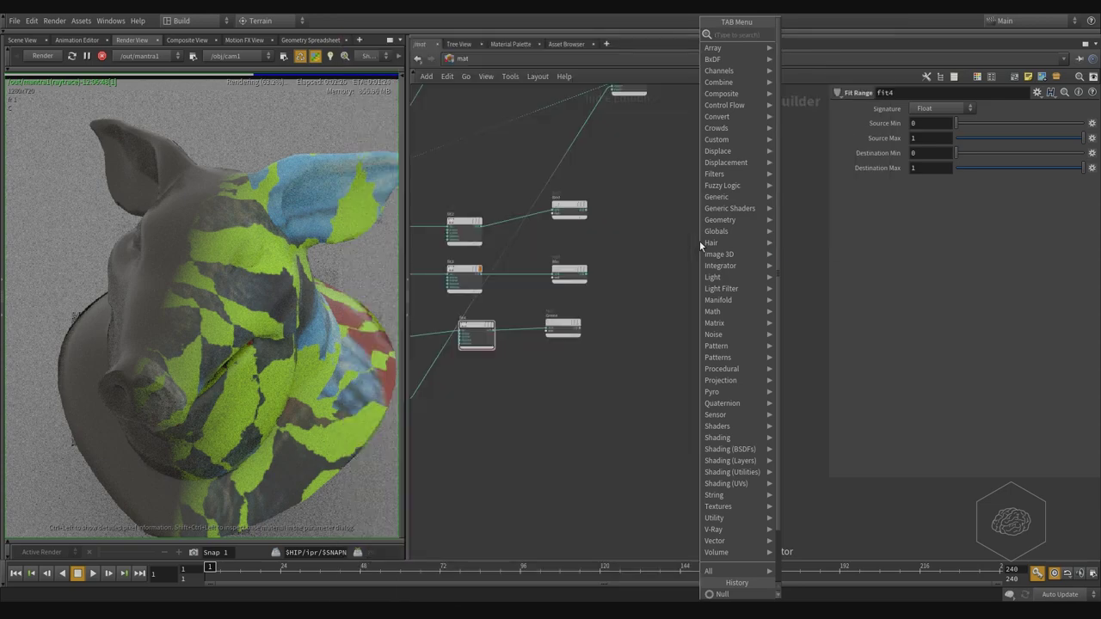
text(v)
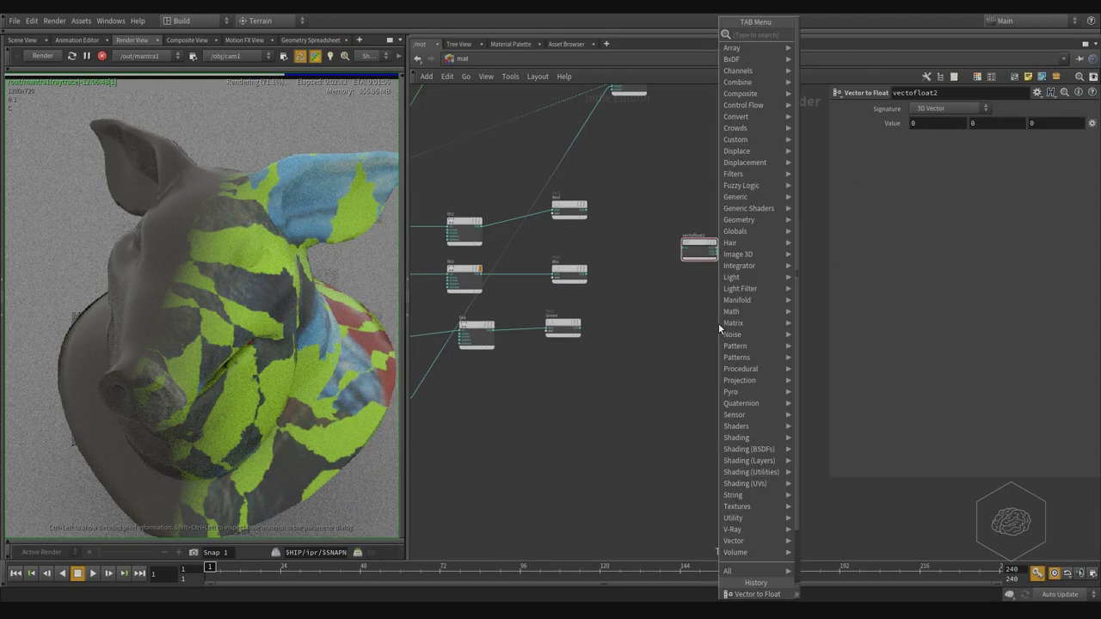
text(vecto)
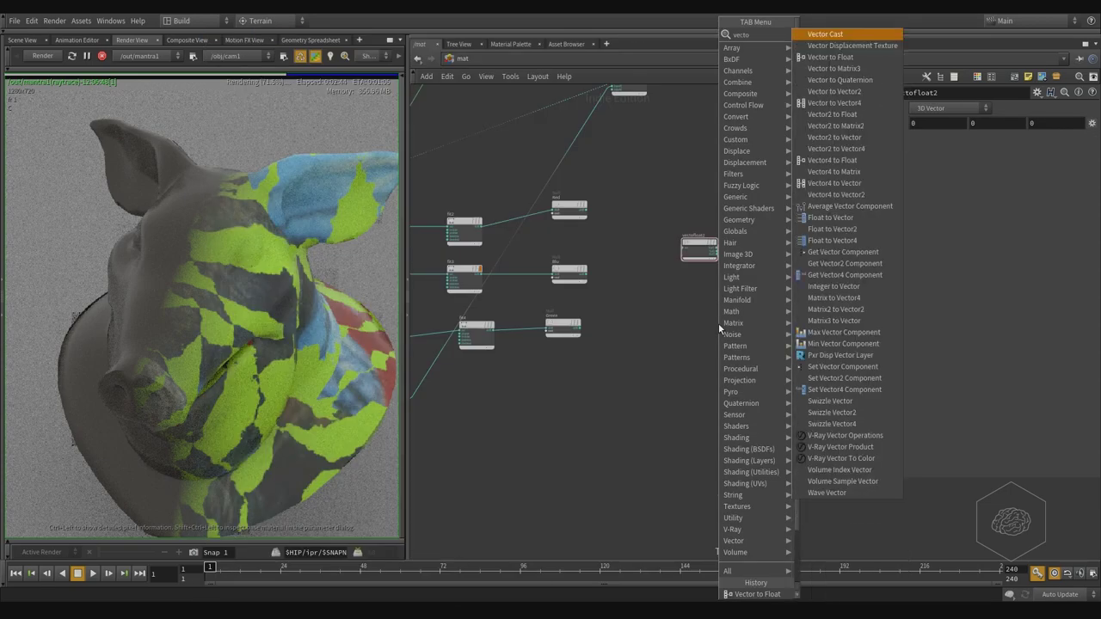
text(float)
key(Return)
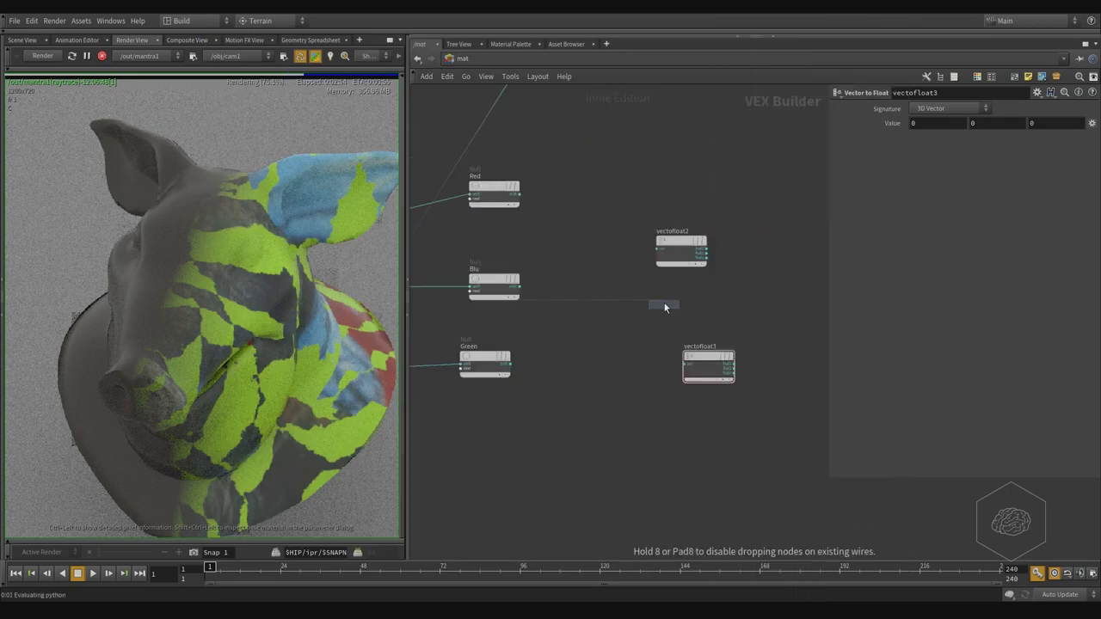
Step: Place a Float to Vector node beside the Null nodes and delete the two unconnected Vector to Float nodes
click(664, 307)
scroll(664, 306, up, 4)
middle_drag(824, 173, 720, 197)
click(602, 226)
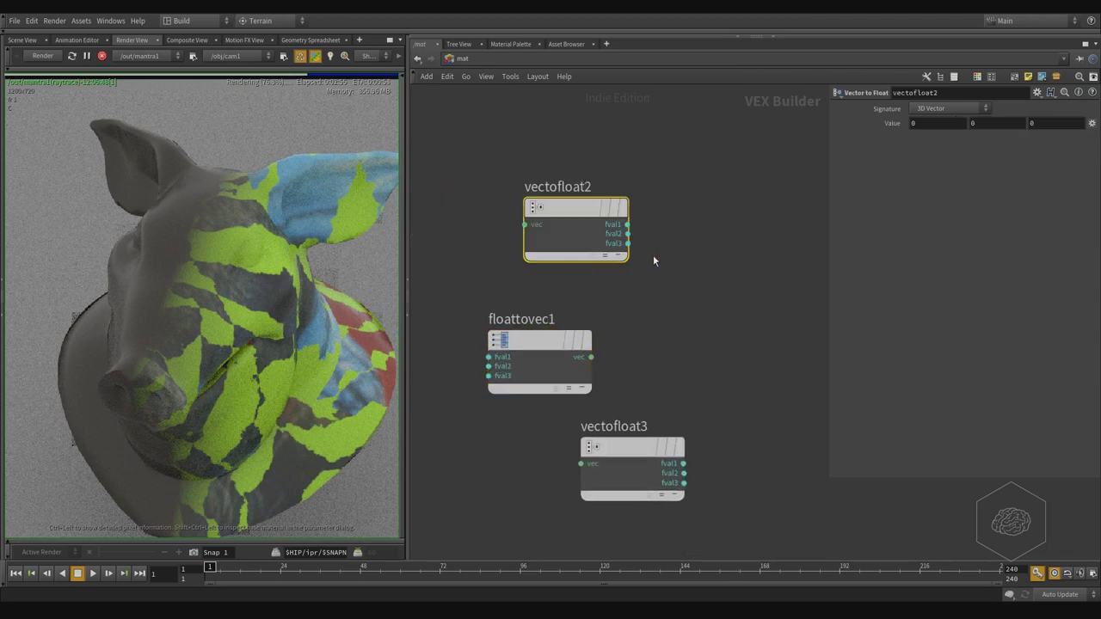
key(Delete)
drag(707, 388, 633, 503)
key(Delete)
middle_drag(689, 327, 805, 310)
scroll(678, 317, down, 4)
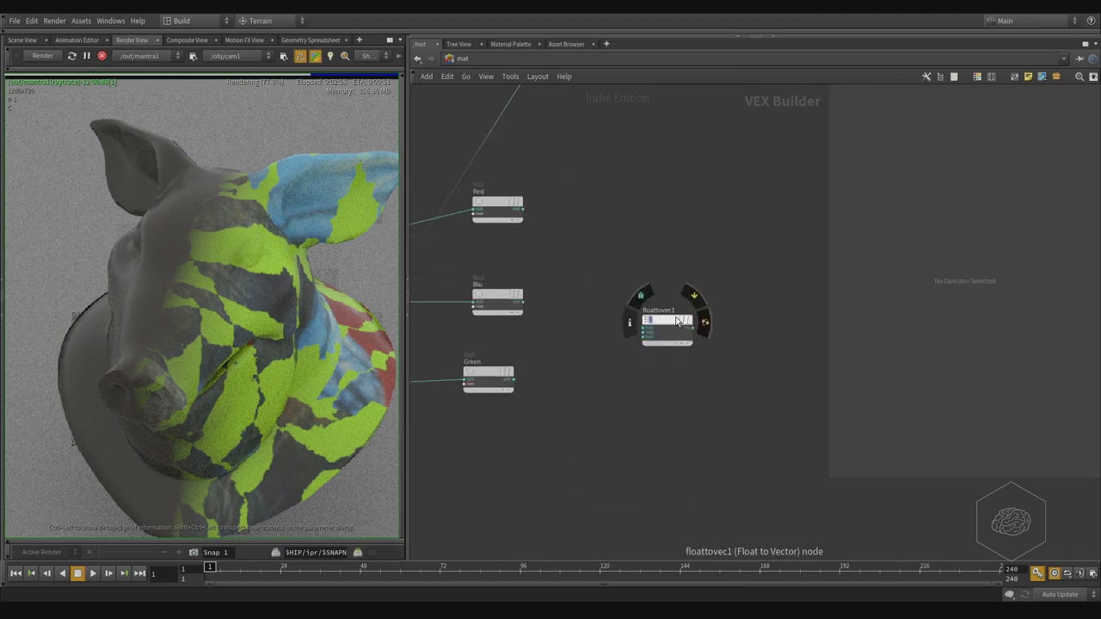
Step: Connect the Red, Blu and Green Null outputs to fval1, fval2 and fval3 of floattovec1 and line it up with Blu
scroll(569, 215, up, 2)
click(501, 204)
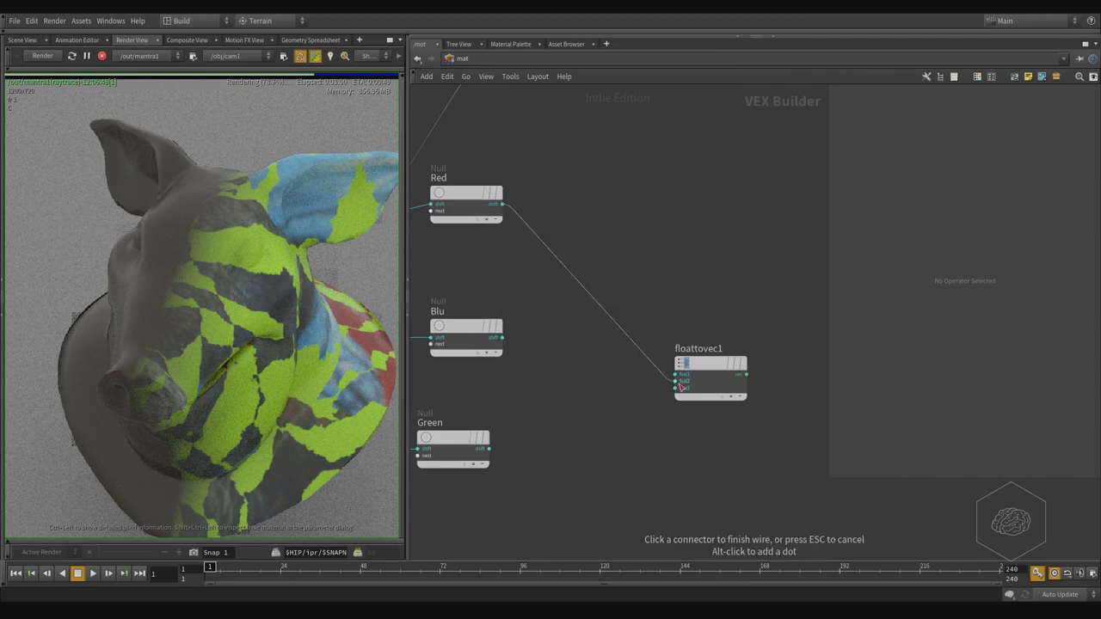
click(670, 372)
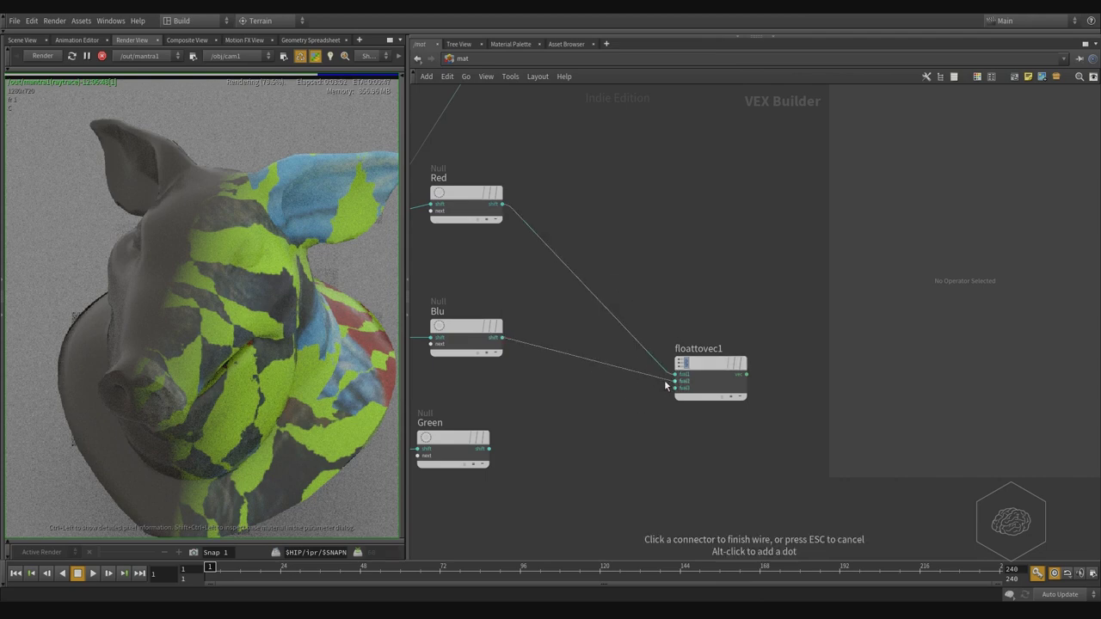
click(490, 449)
click(675, 388)
scroll(614, 499, down, 4)
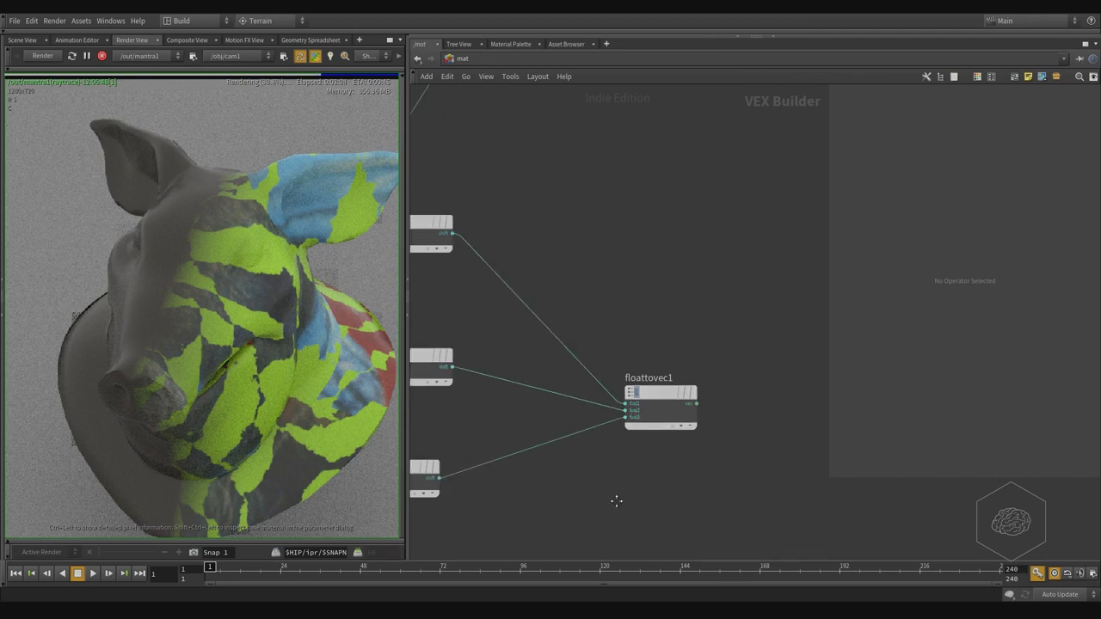
drag(552, 449, 561, 438)
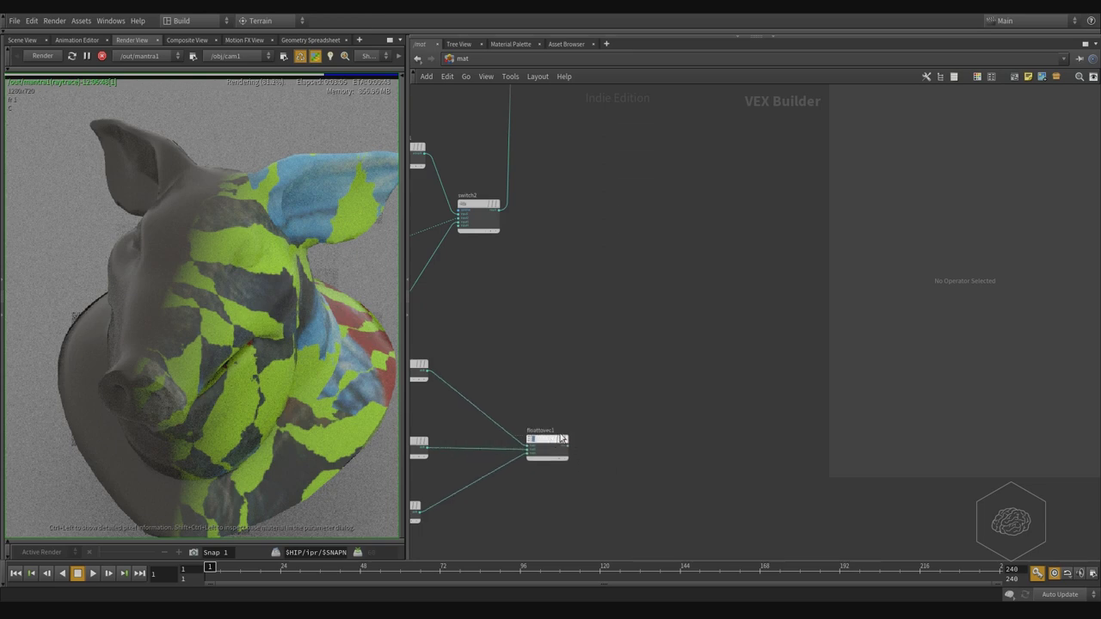
Step: Connect the vec output of floattovec1 to input4 of switch1
middle_drag(609, 397, 685, 387)
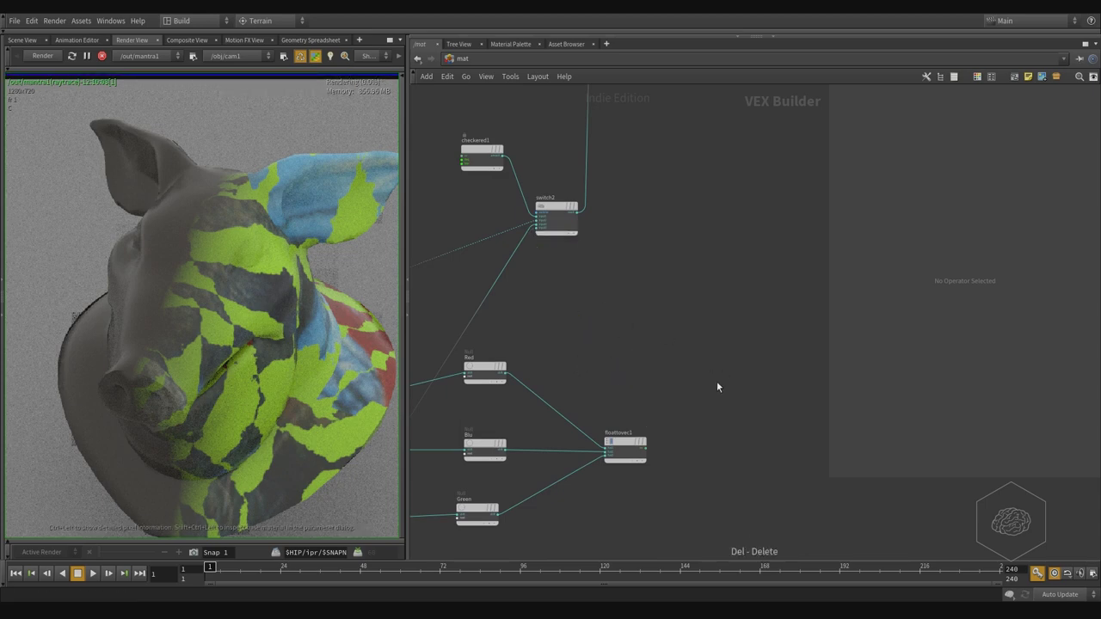
scroll(717, 387, down, 3)
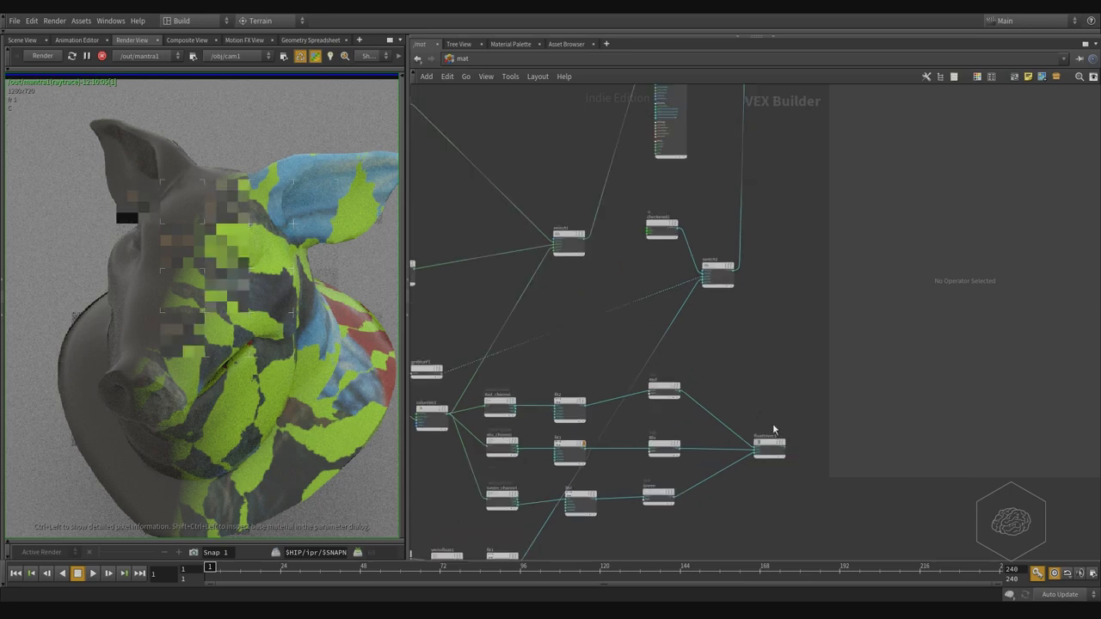
click(771, 443)
scroll(796, 456, up, 2)
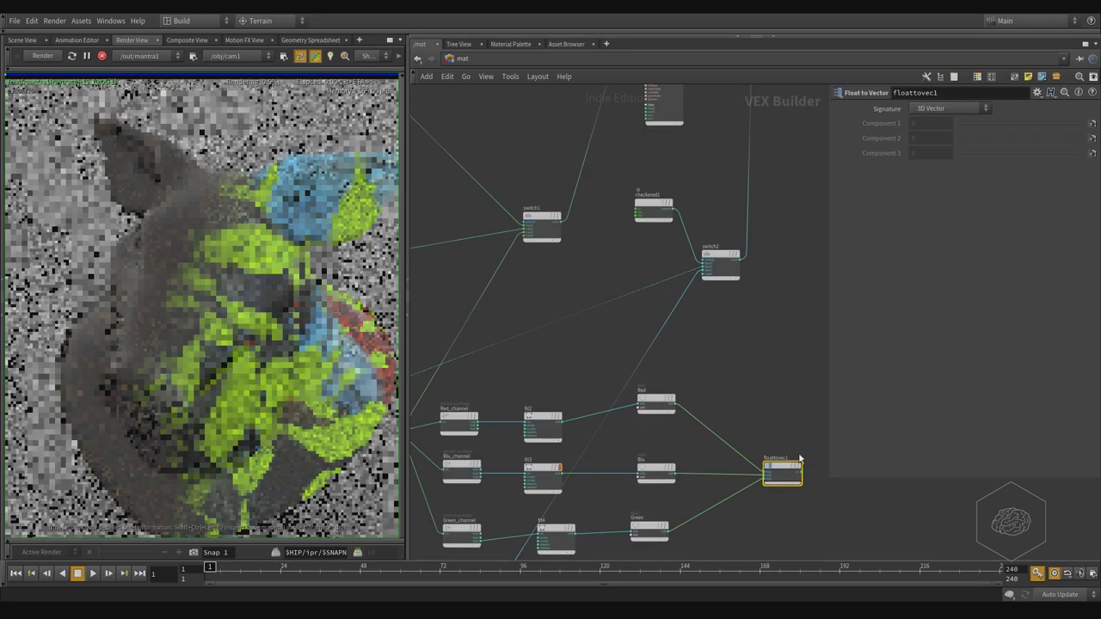
scroll(799, 459, up, 2)
click(789, 465)
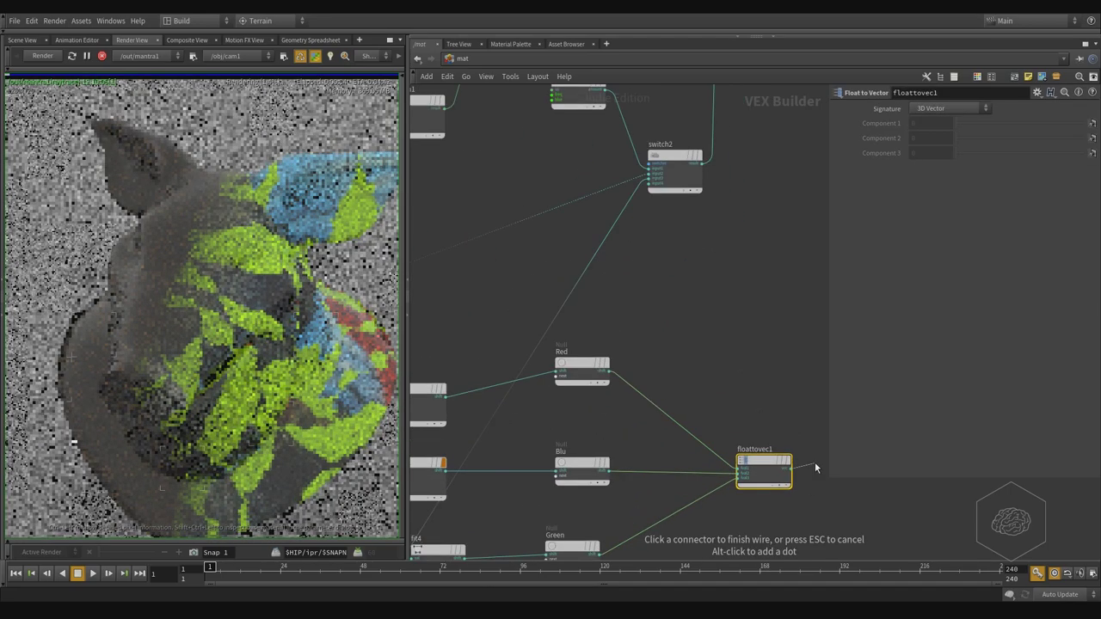
scroll(815, 462, down, 2)
scroll(606, 215, up, 4)
scroll(460, 246, up, 2)
middle_drag(520, 319, 691, 333)
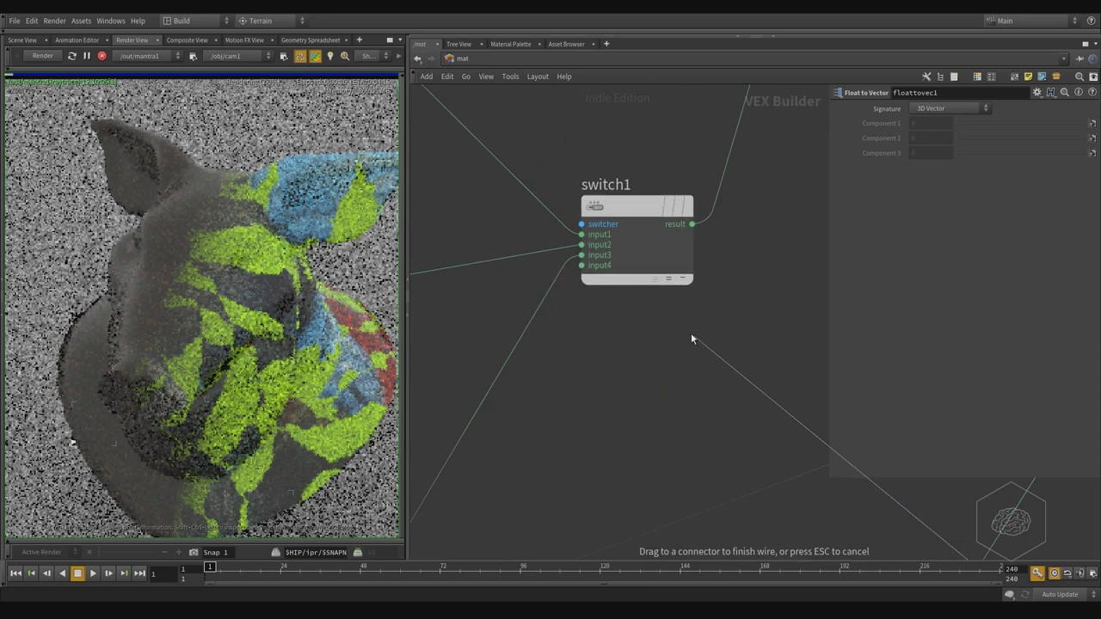
click(583, 266)
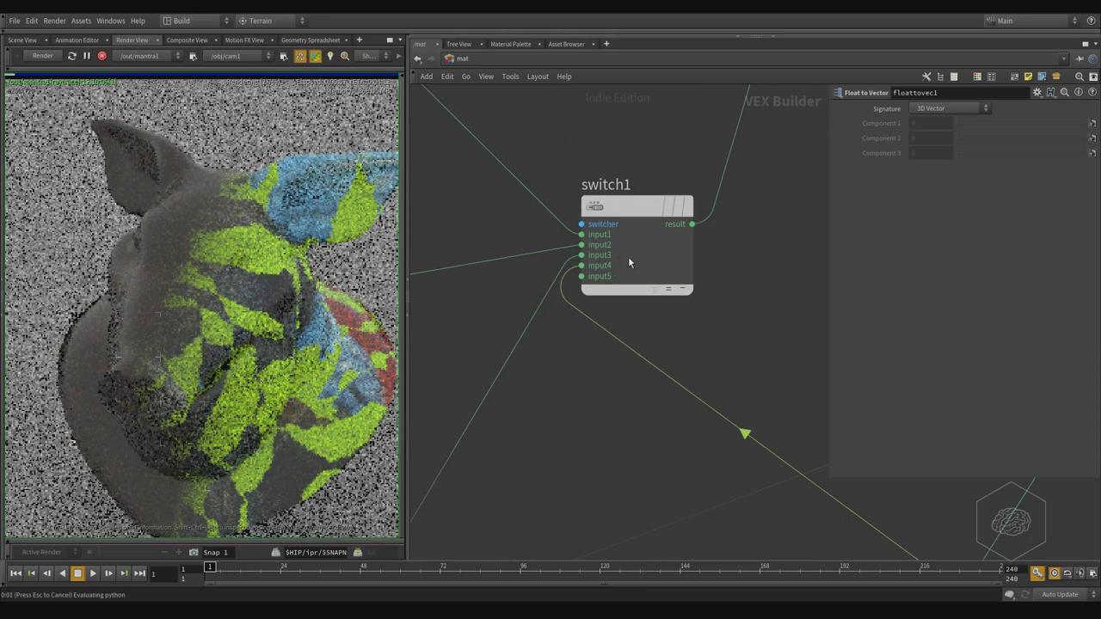
Step: Set the Surface Mode of layermix1 to Use B
middle_drag(629, 263, 578, 296)
click(577, 317)
scroll(663, 393, down, 5)
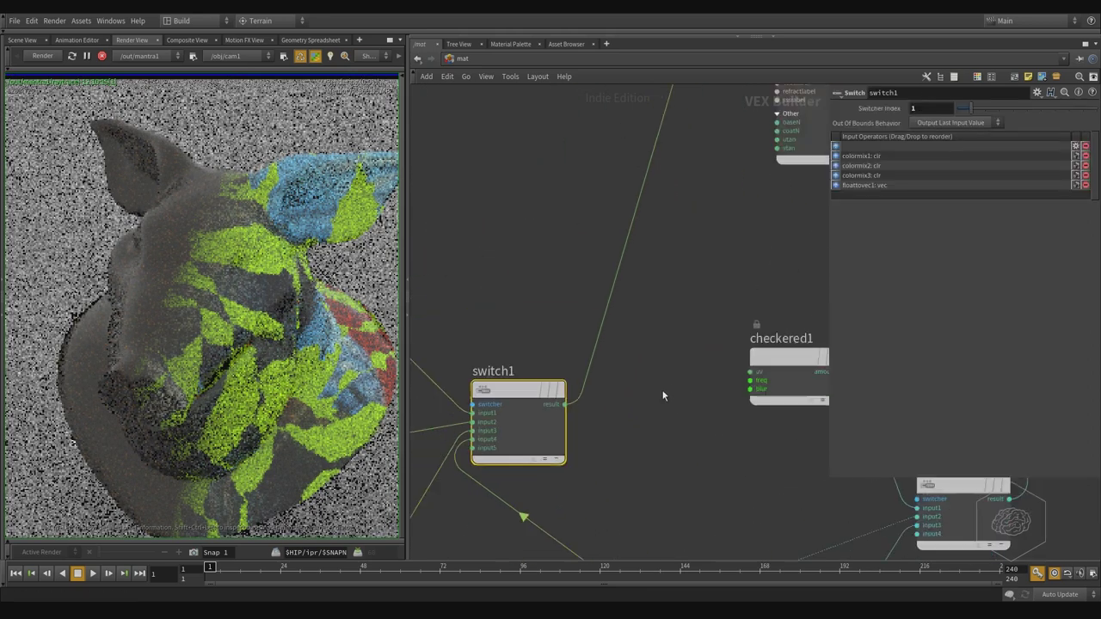
click(824, 145)
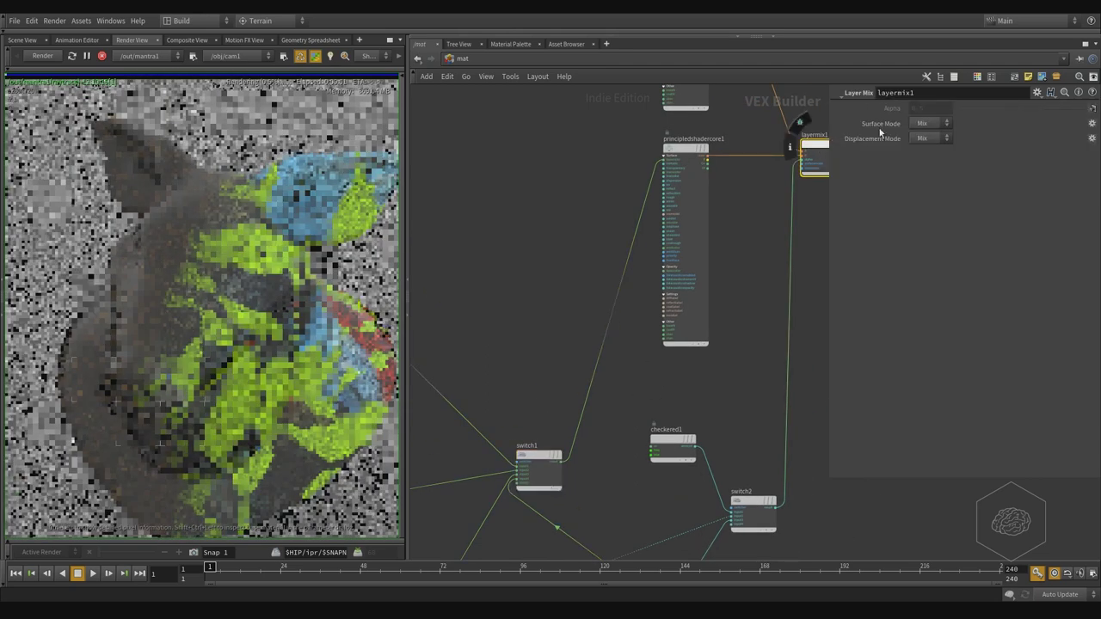
click(929, 124)
click(925, 158)
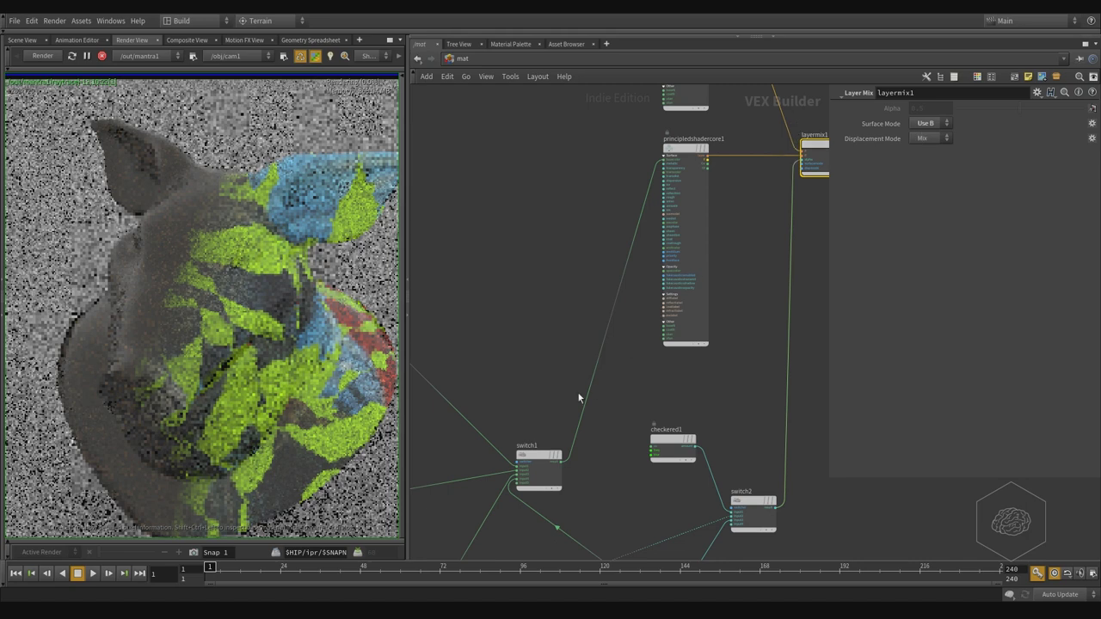
Step: Set the Switcher Index of switch1 to 3
click(545, 481)
scroll(550, 423, up, 5)
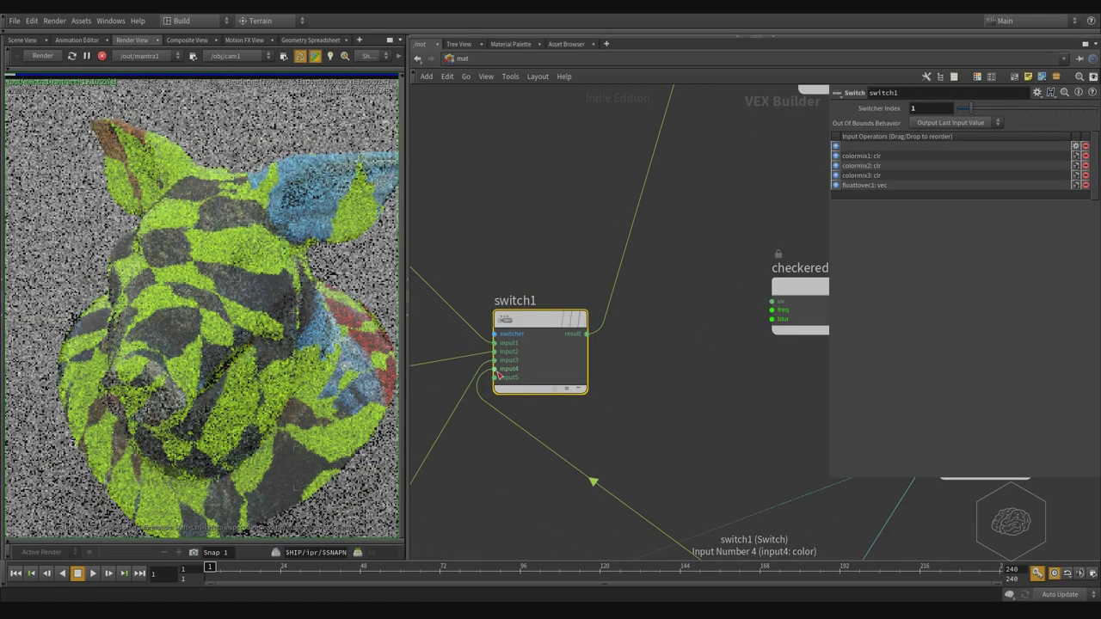
click(923, 109)
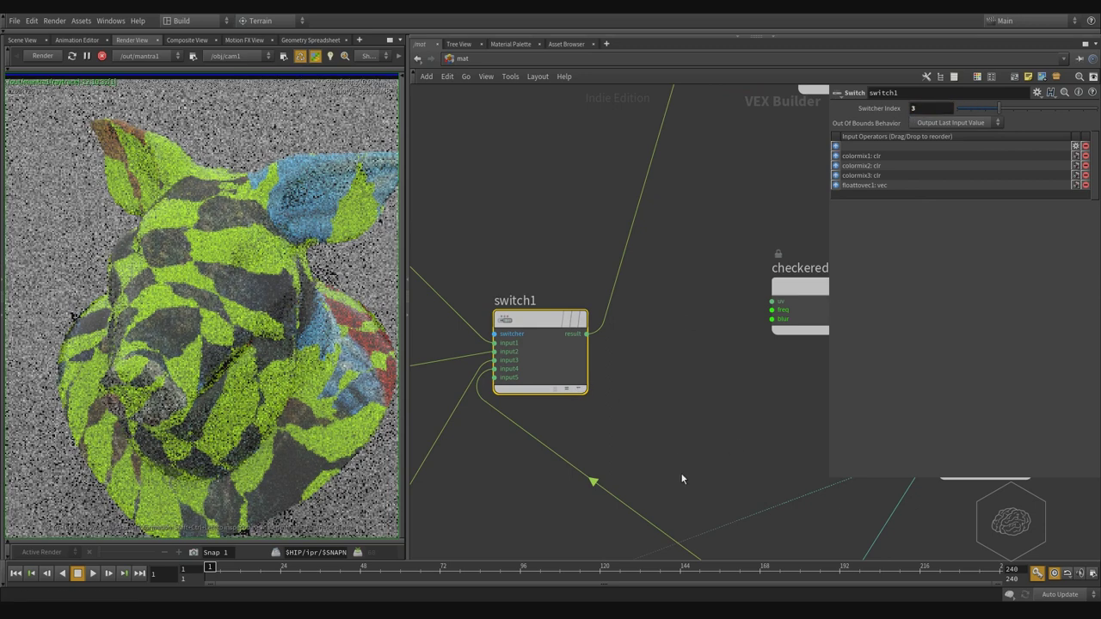
Step: Set Destination Max to 0 on fit2 and fit3, and select fit4
scroll(684, 476, down, 6)
scroll(680, 445, up, 2)
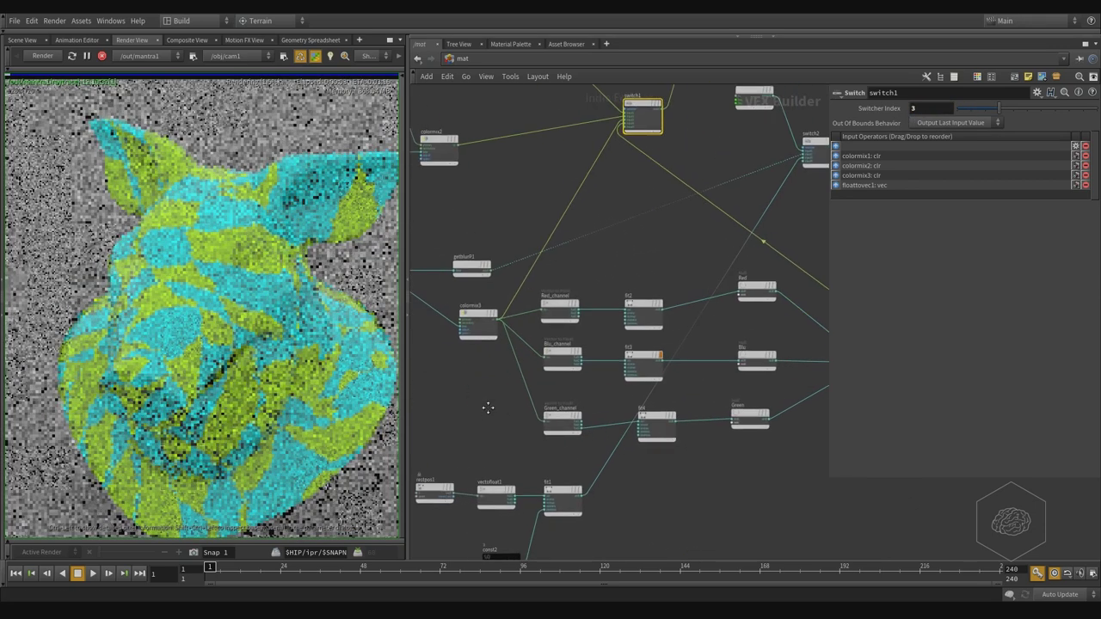
click(568, 310)
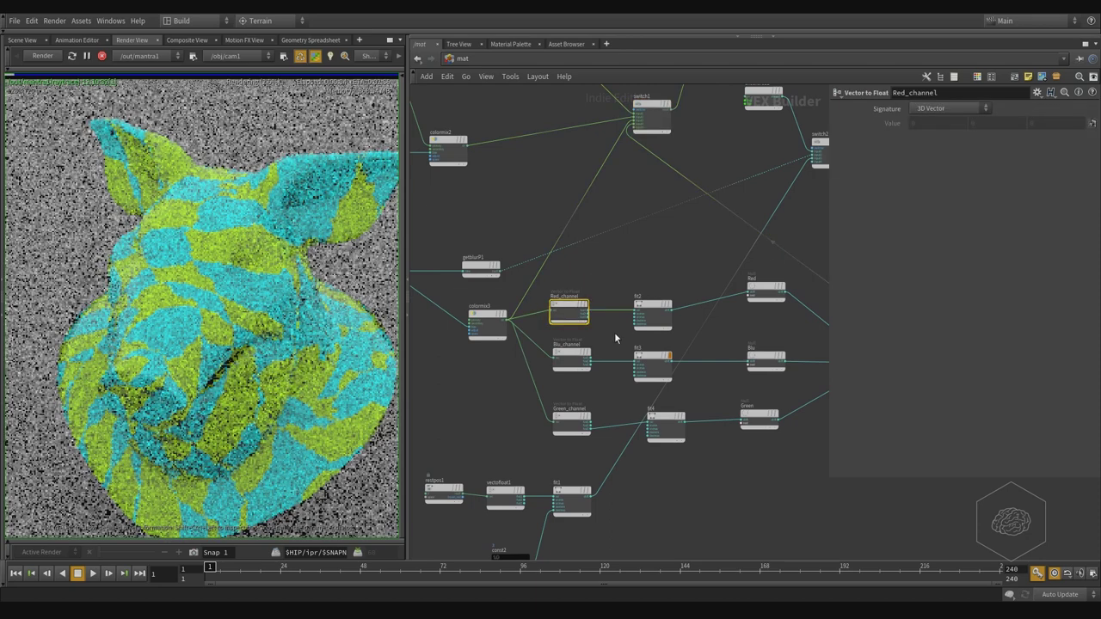
click(651, 307)
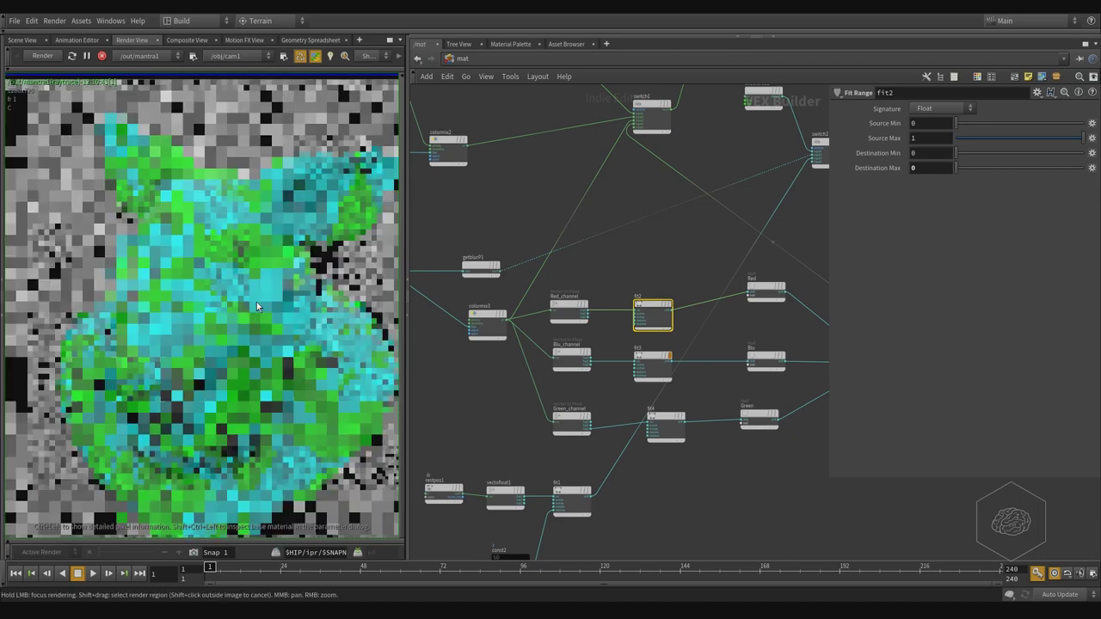
click(652, 365)
click(927, 168)
text(0)
key(Return)
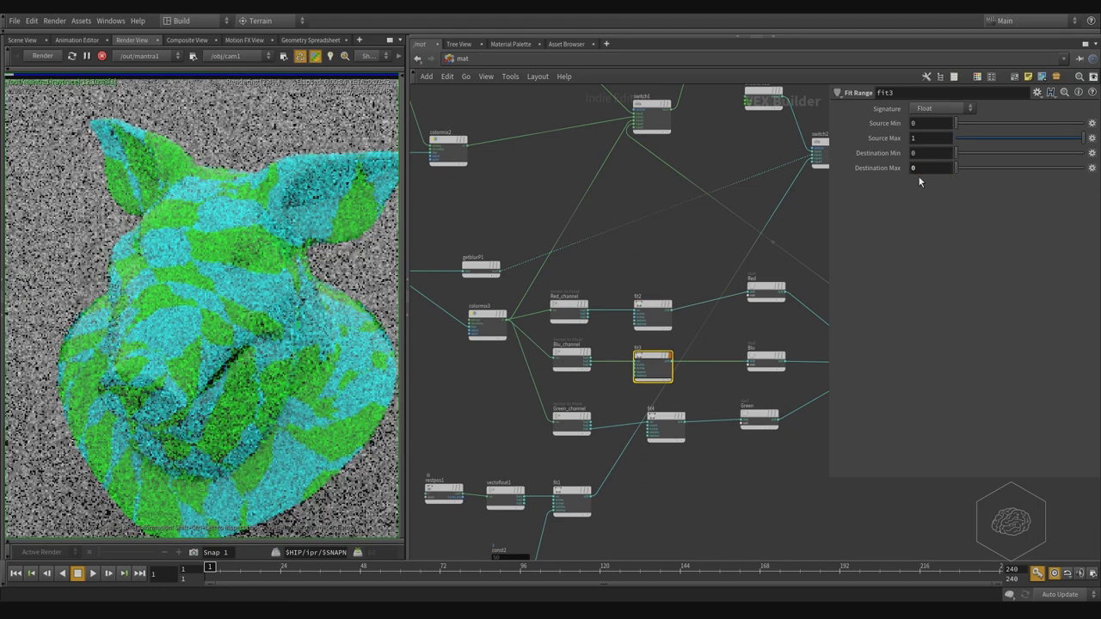
click(666, 423)
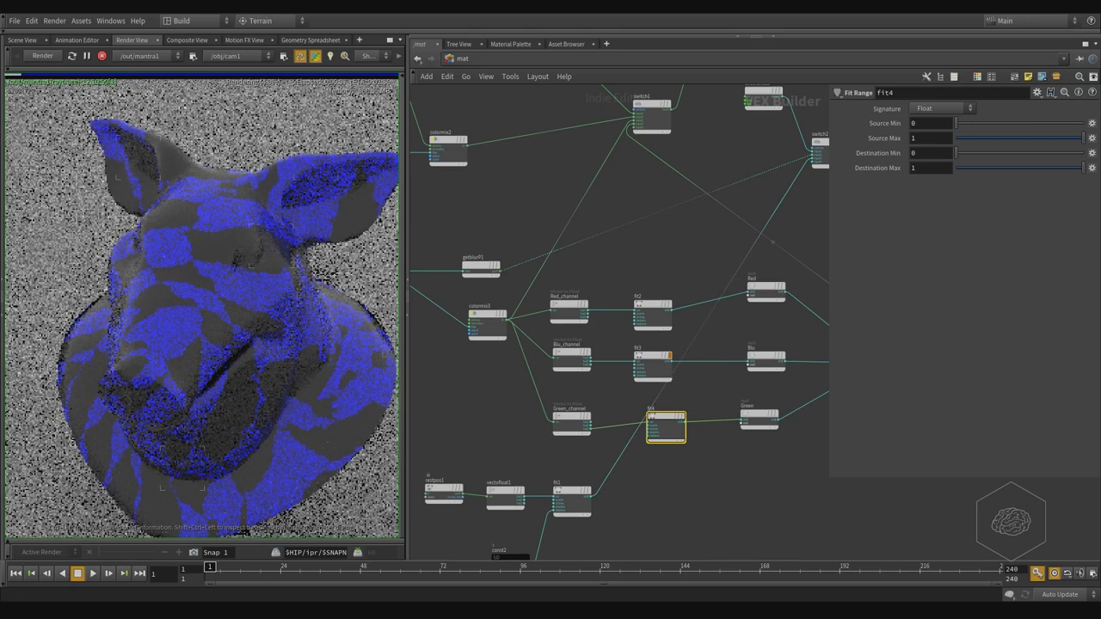
scroll(585, 379, down, 3)
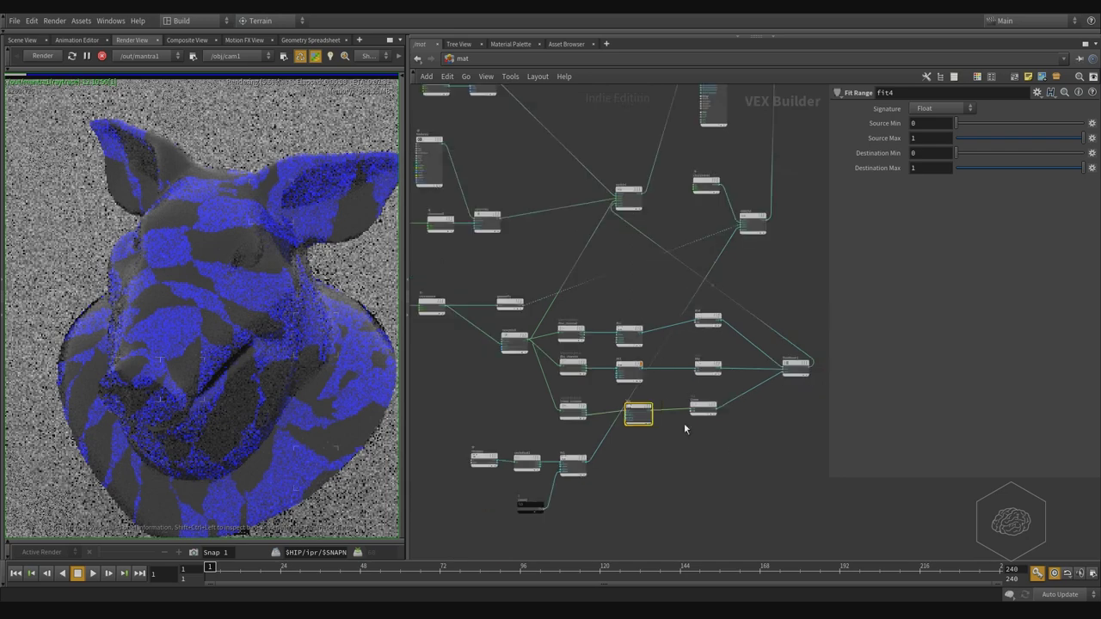
Step: Move the four-node mask chain with vectofloat1, fit1 and const2 well below the color channel nodes
middle_drag(607, 340, 541, 330)
middle_drag(592, 477, 760, 449)
drag(698, 494, 568, 414)
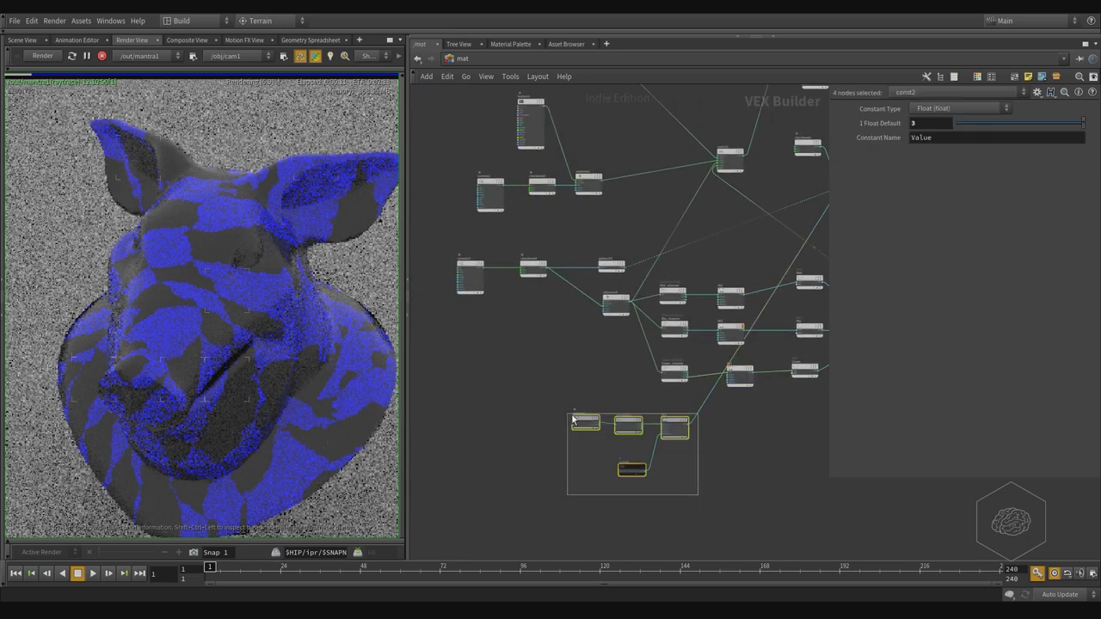
scroll(669, 503, up, 3)
middle_drag(666, 509, 727, 445)
drag(727, 307, 518, 439)
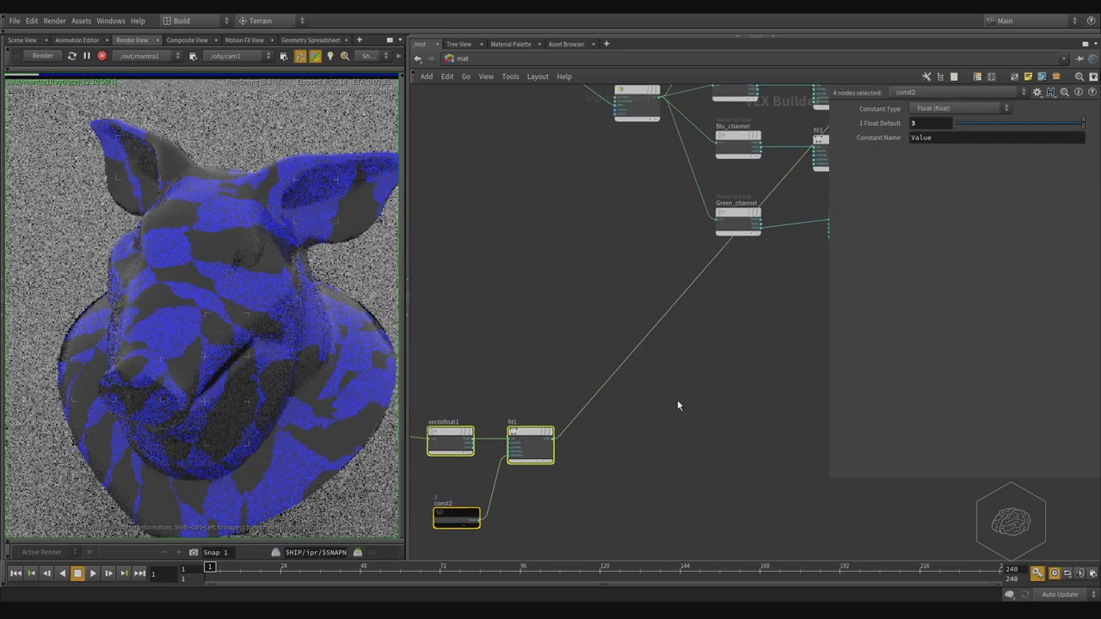
scroll(678, 406, down, 4)
middle_drag(678, 427, 604, 323)
drag(531, 305, 729, 391)
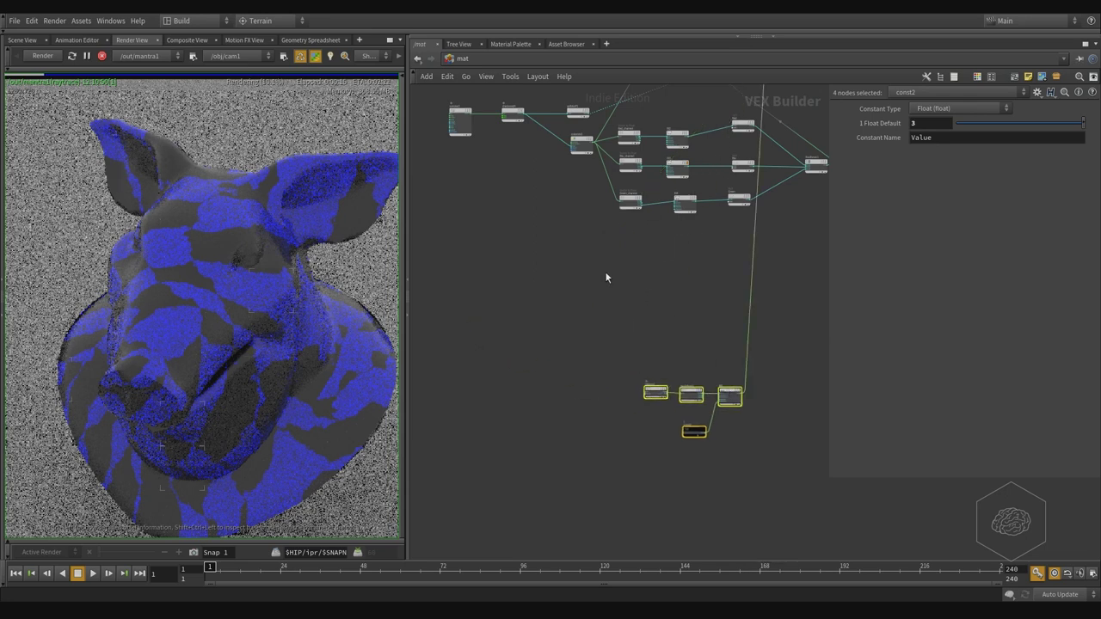
Step: Shift the whole color channel branch, from its source nodes to floattovec1, clear of the alpha mask wire
middle_drag(677, 257, 701, 408)
scroll(638, 408, down, 3)
scroll(616, 388, up, 2)
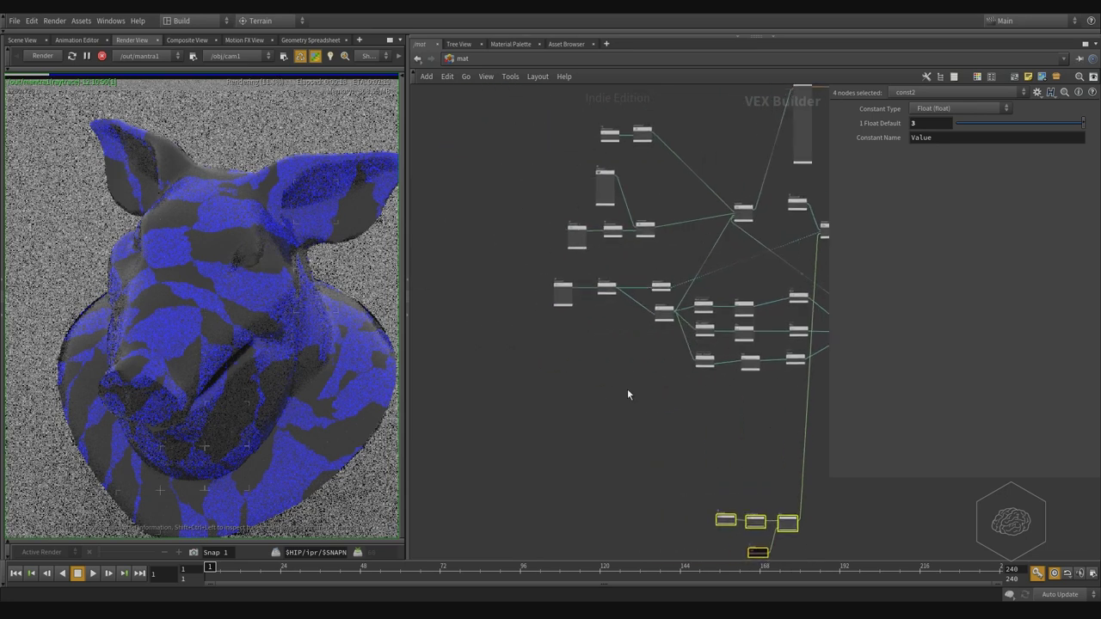
scroll(629, 393, down, 4)
drag(483, 290, 747, 384)
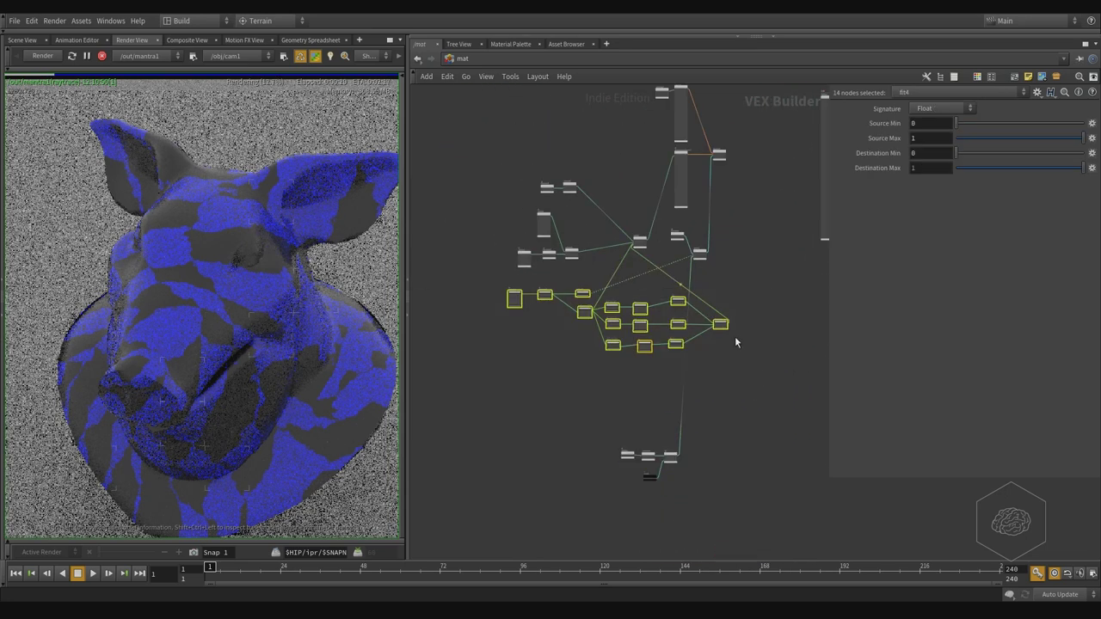
drag(721, 325, 612, 330)
middle_drag(602, 300, 650, 295)
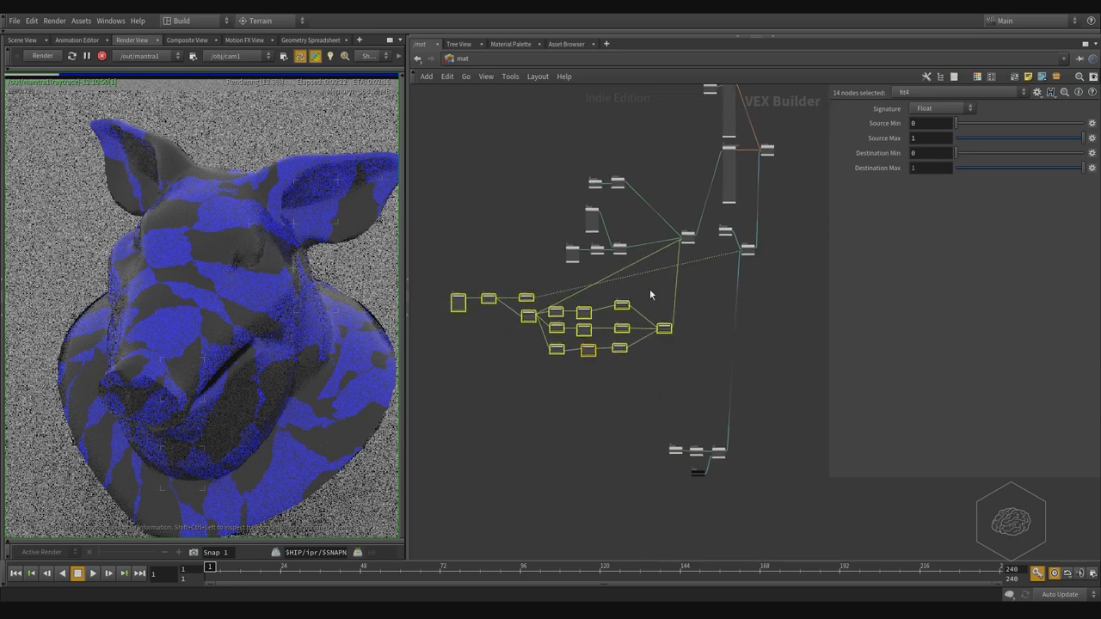
Step: Select the mask chain with fit1 and const2 and move it slightly closer to the network
middle_drag(793, 332, 721, 349)
drag(721, 450, 600, 518)
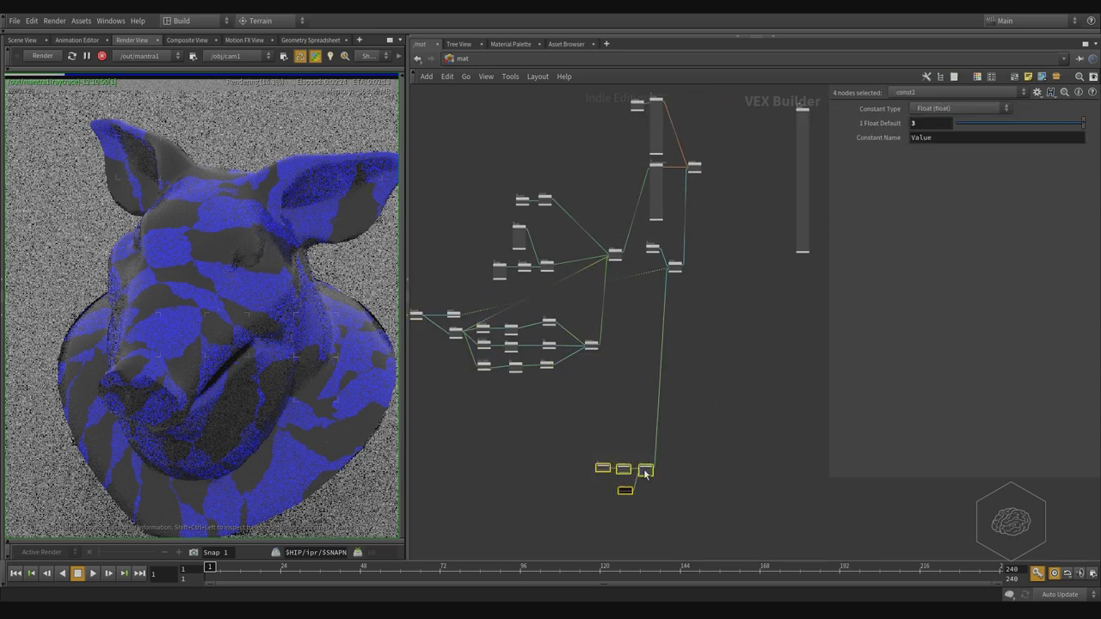
drag(645, 472, 637, 447)
click(731, 338)
middle_drag(706, 270, 704, 300)
scroll(704, 301, down, 1)
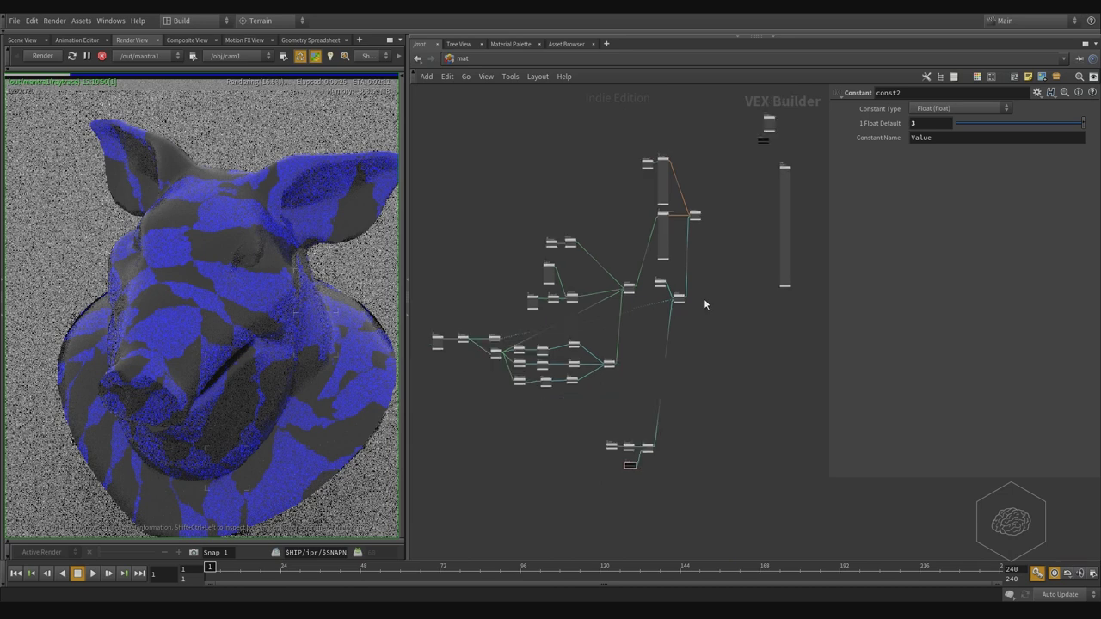
scroll(704, 298, down, 2)
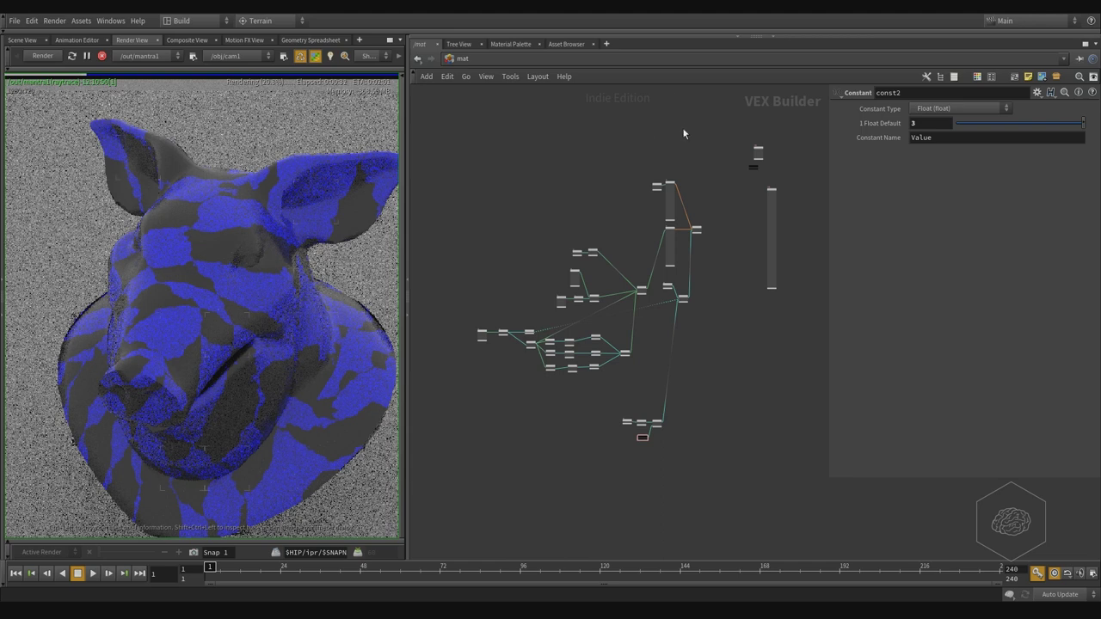
Step: Copy the complete shader network and paste a duplicate in empty space beside the original
drag(565, 452, 428, 498)
key(ctrl+c)
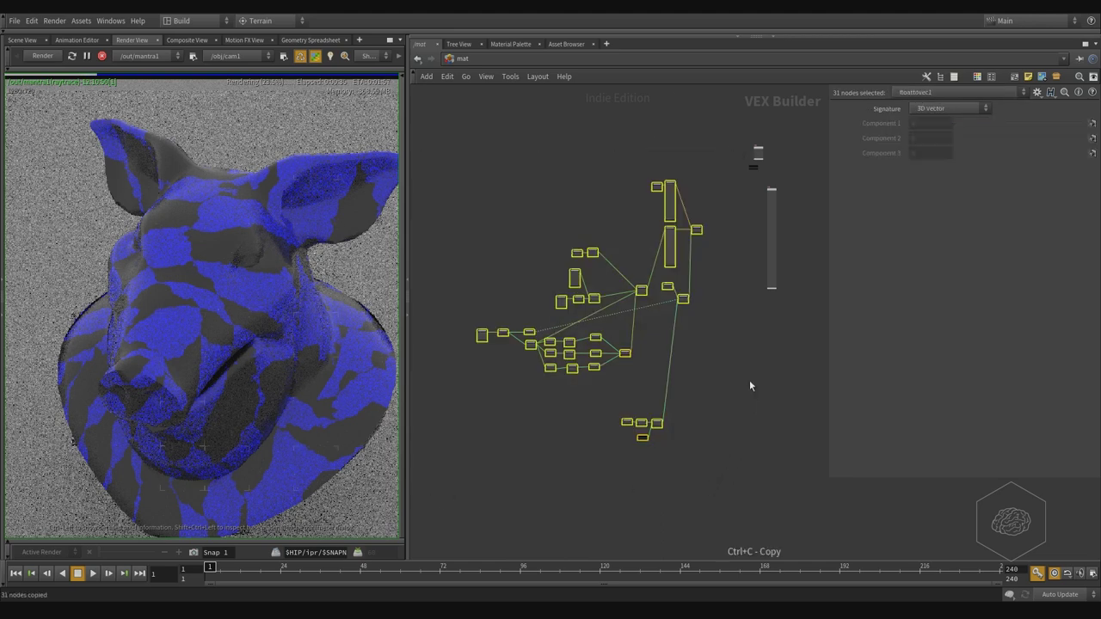
middle_drag(727, 362, 525, 238)
scroll(521, 232, down, 3)
middle_drag(659, 281, 598, 266)
click(641, 230)
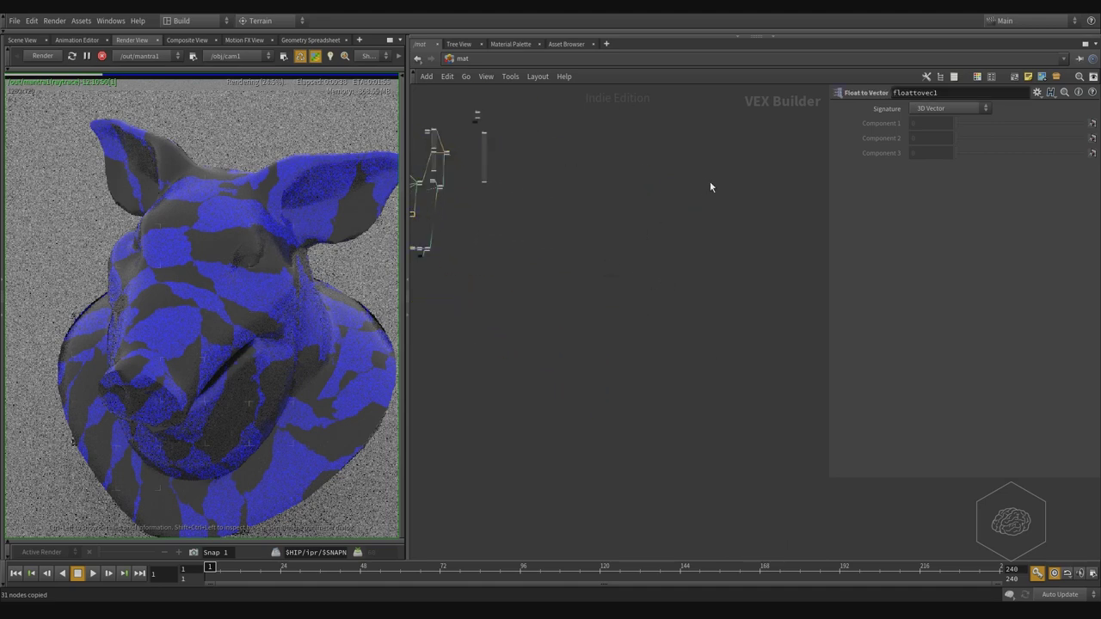
key(ctrl+v)
scroll(662, 340, up, 3)
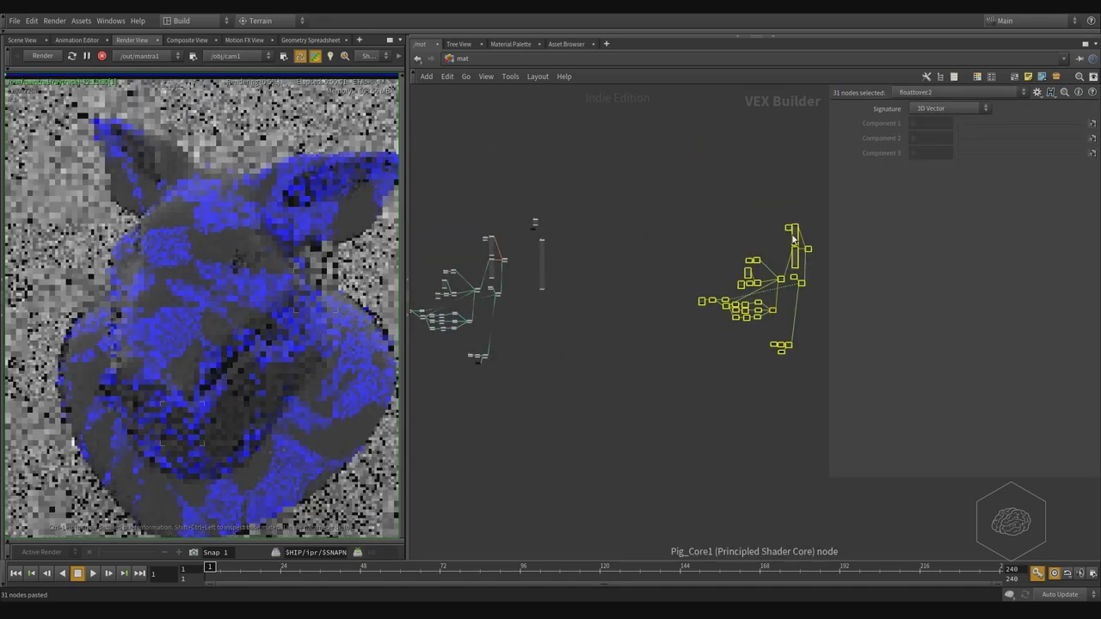
drag(794, 240, 708, 303)
Step: Create a network box around the original network's channel split nodes, fit nodes, channel outputs and floattovec1
click(553, 300)
scroll(665, 394, up, 5)
middle_drag(665, 394, 773, 420)
scroll(661, 346, up, 4)
drag(678, 344, 559, 317)
click(756, 451)
drag(783, 451, 541, 294)
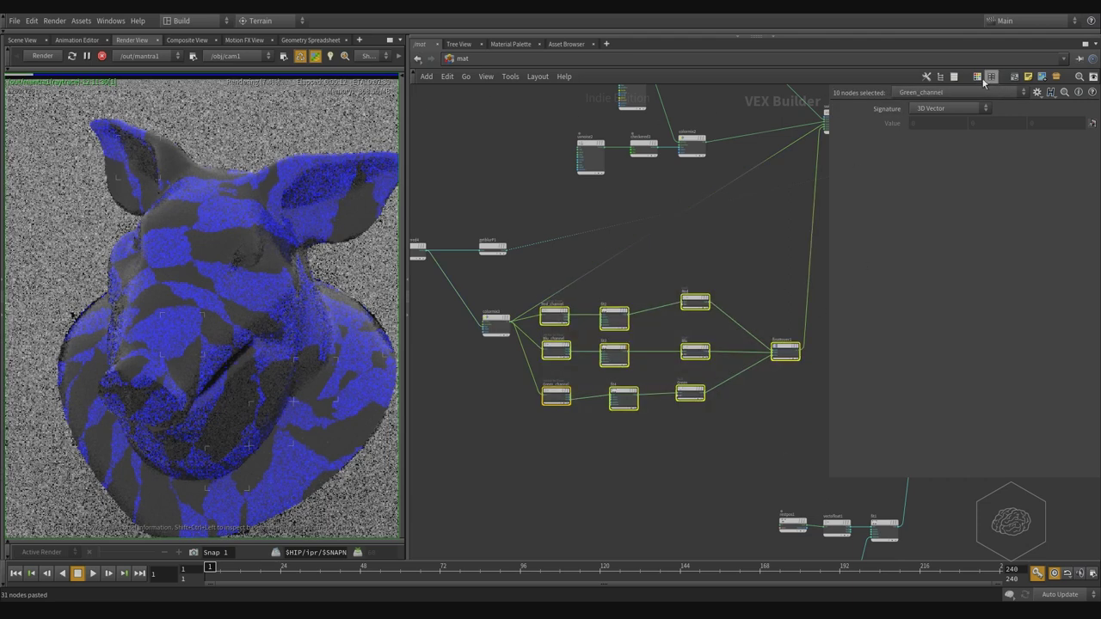
key(shift+o)
click(703, 252)
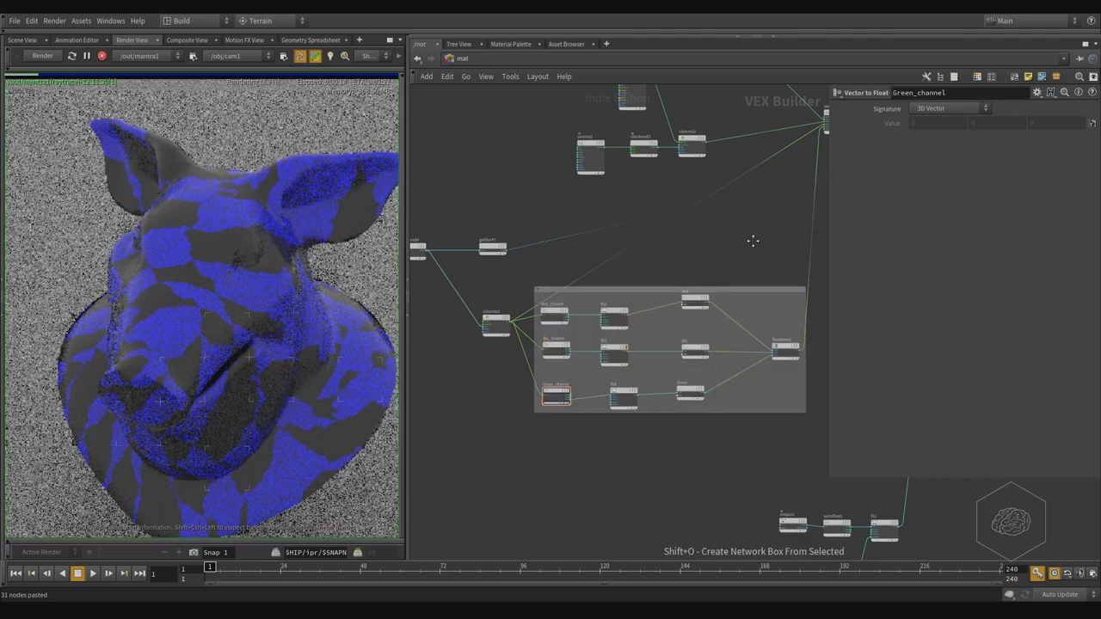
Step: Select all nodes of the original shader network, including its network box, and collapse them into a material
middle_drag(752, 241, 659, 367)
key(h)
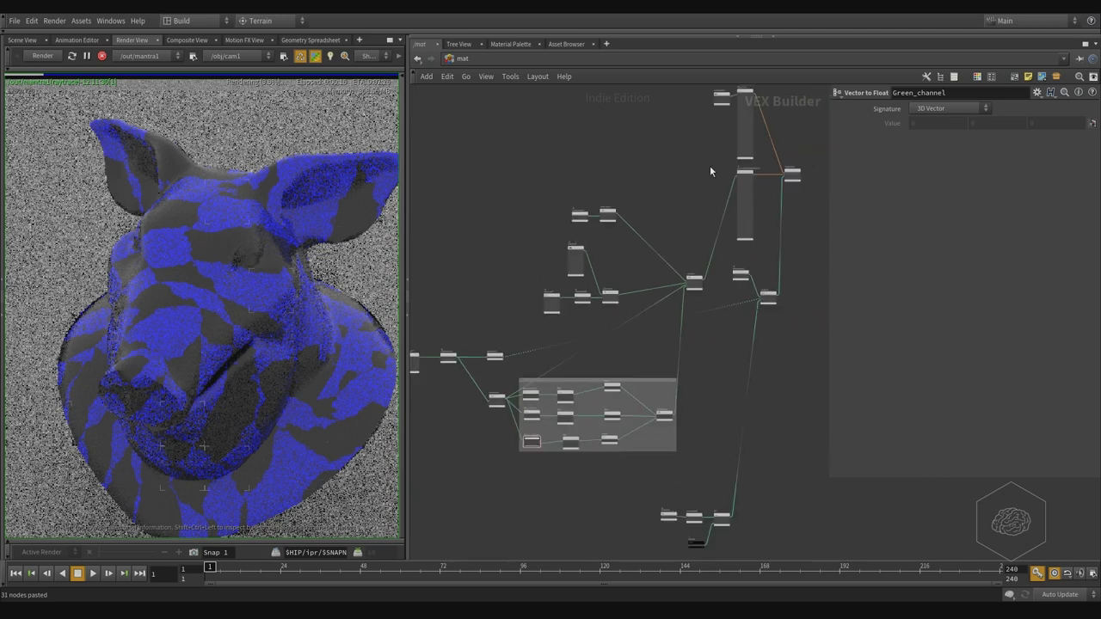
drag(628, 388, 649, 397)
scroll(646, 150, down, 2)
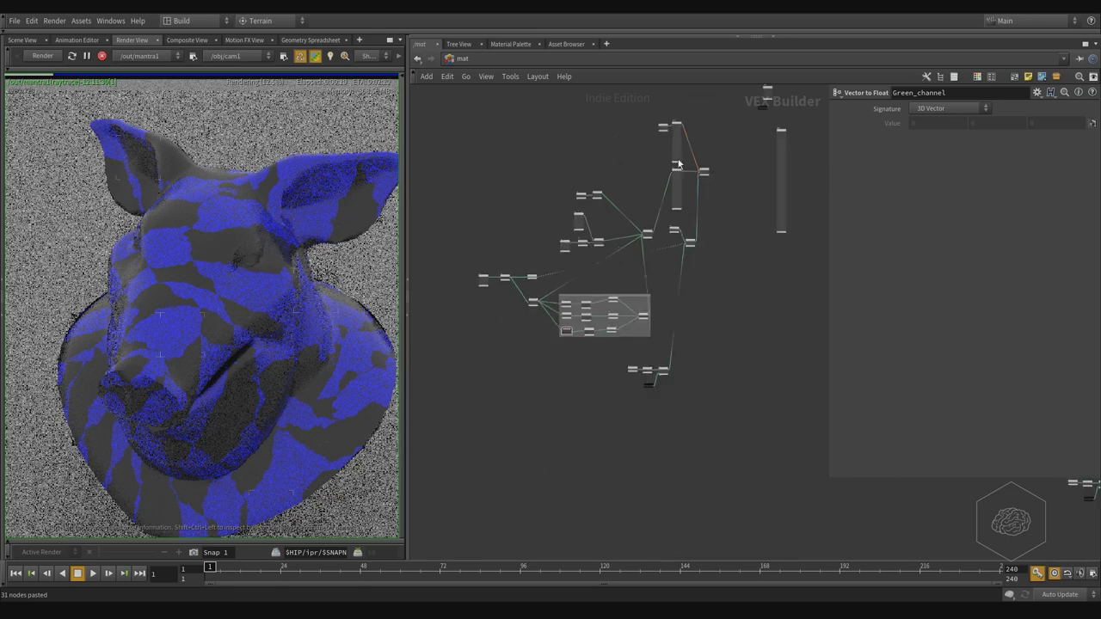
drag(711, 105, 446, 465)
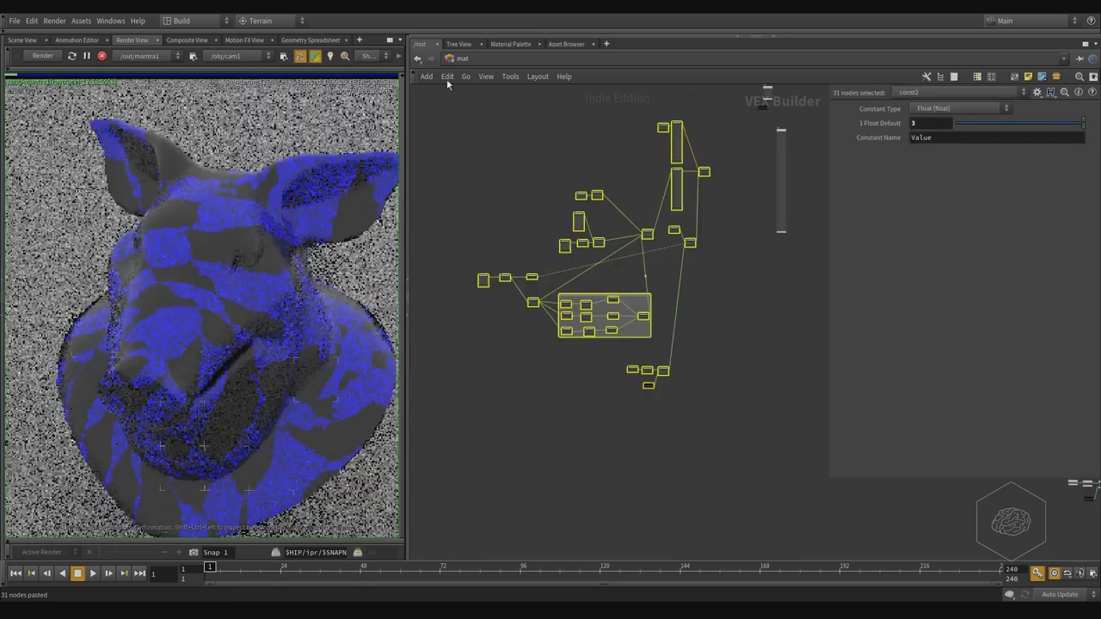
click(448, 76)
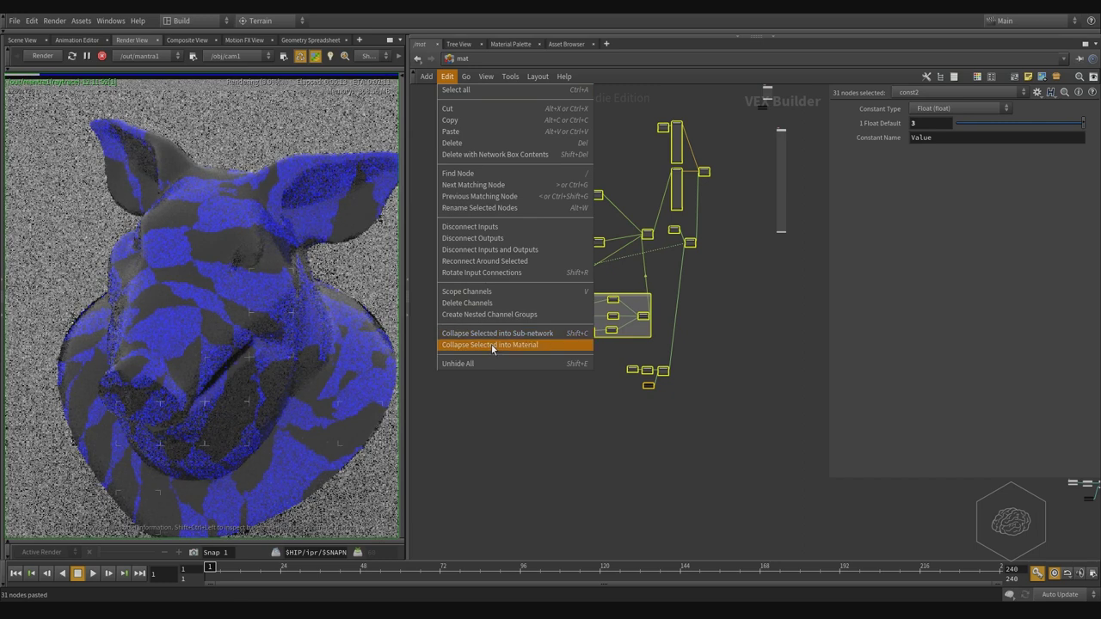
click(493, 347)
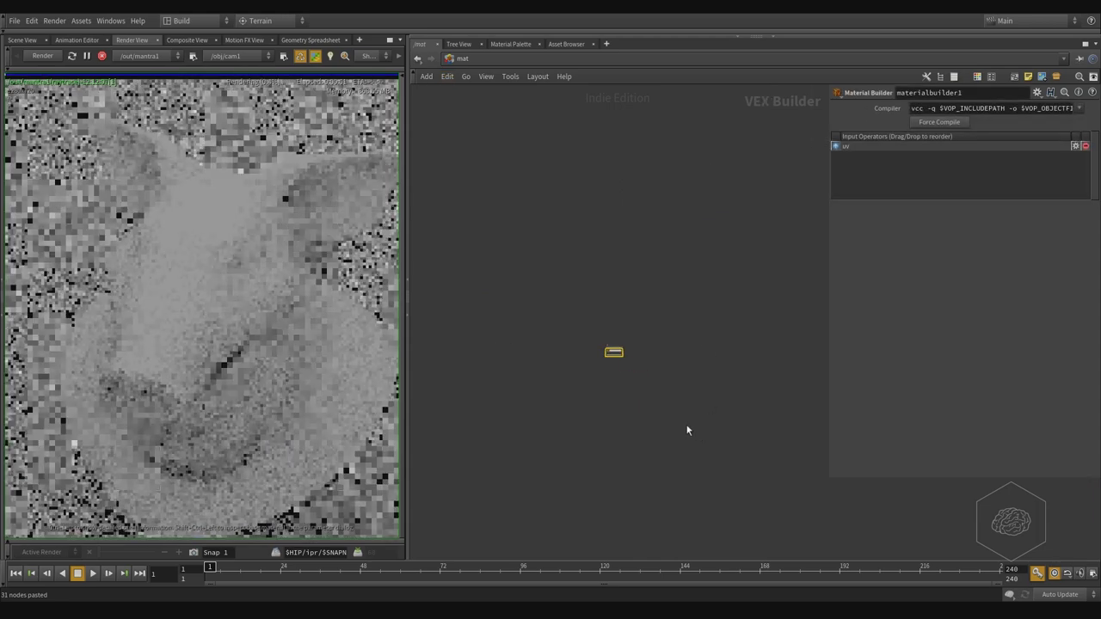
key(h)
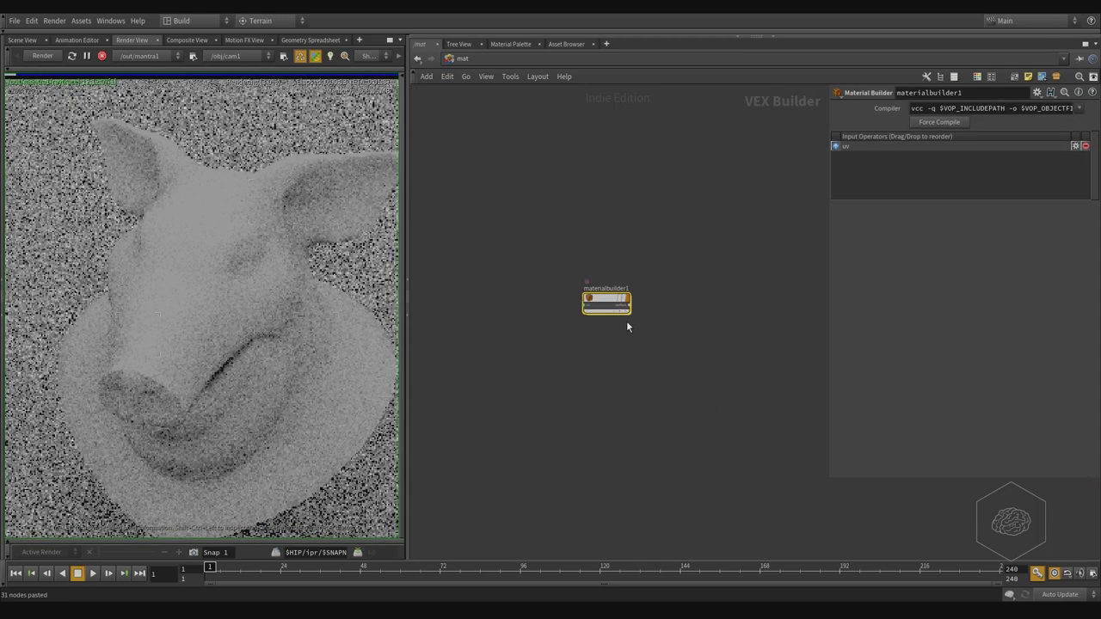
Step: Add a separate empty Material Builder node below materialbuilder1 and delete it again
mouse_move(630, 303)
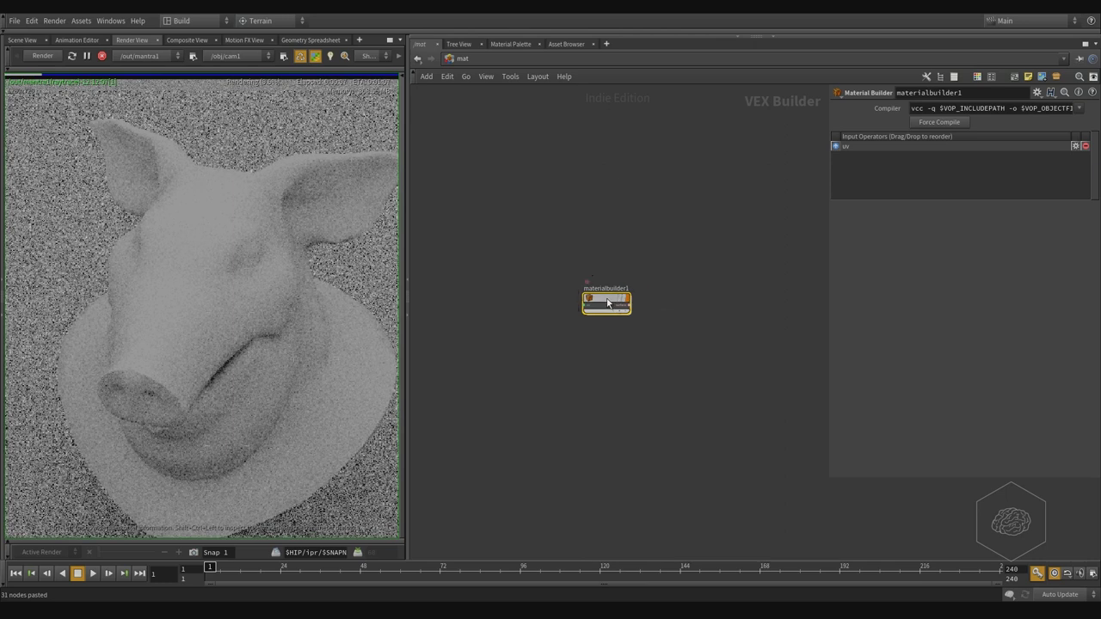
scroll(590, 301, up, 3)
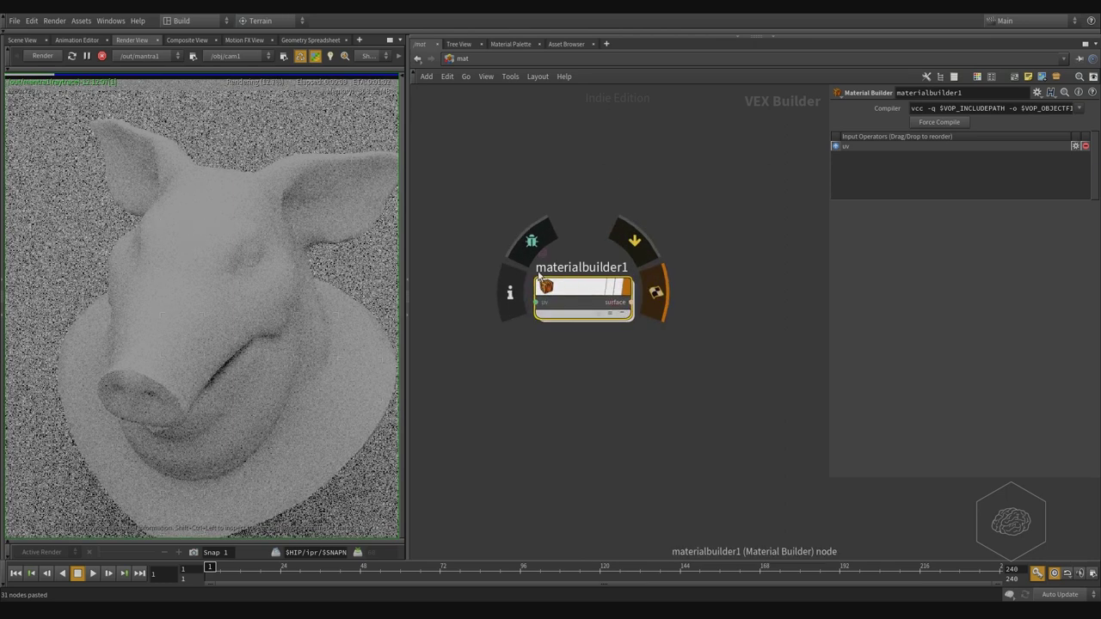
key(Tab)
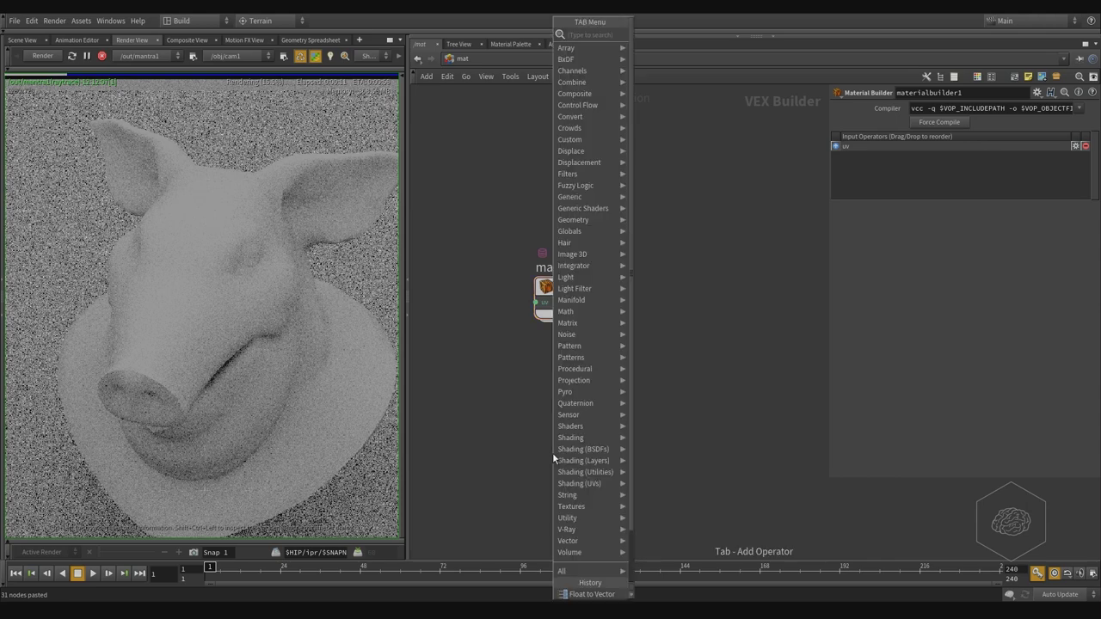
text(material b)
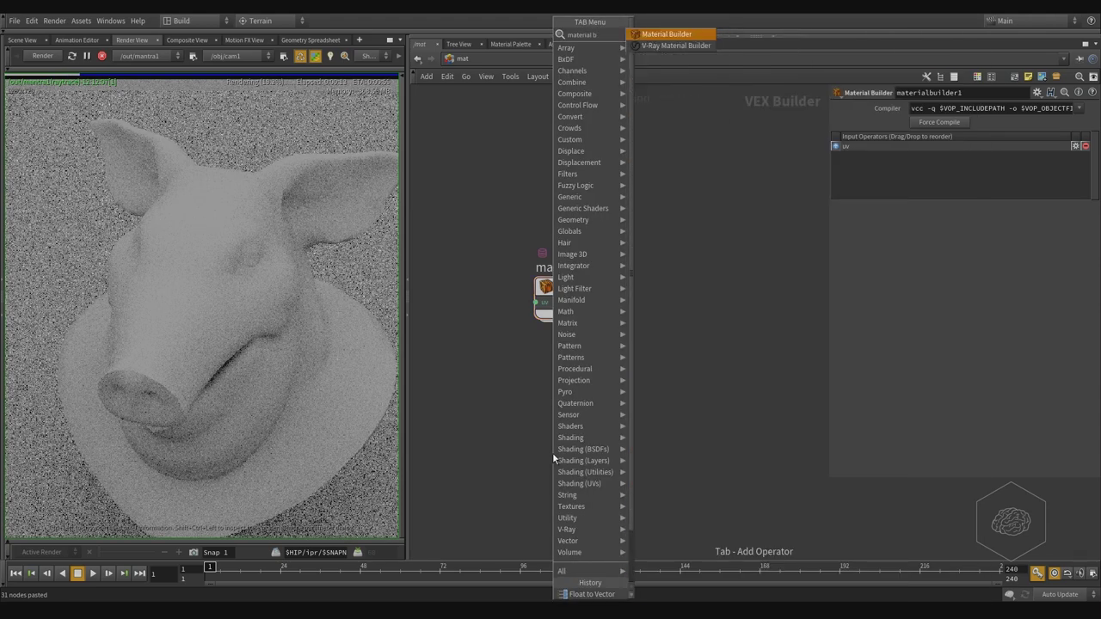
key(Return)
click(553, 452)
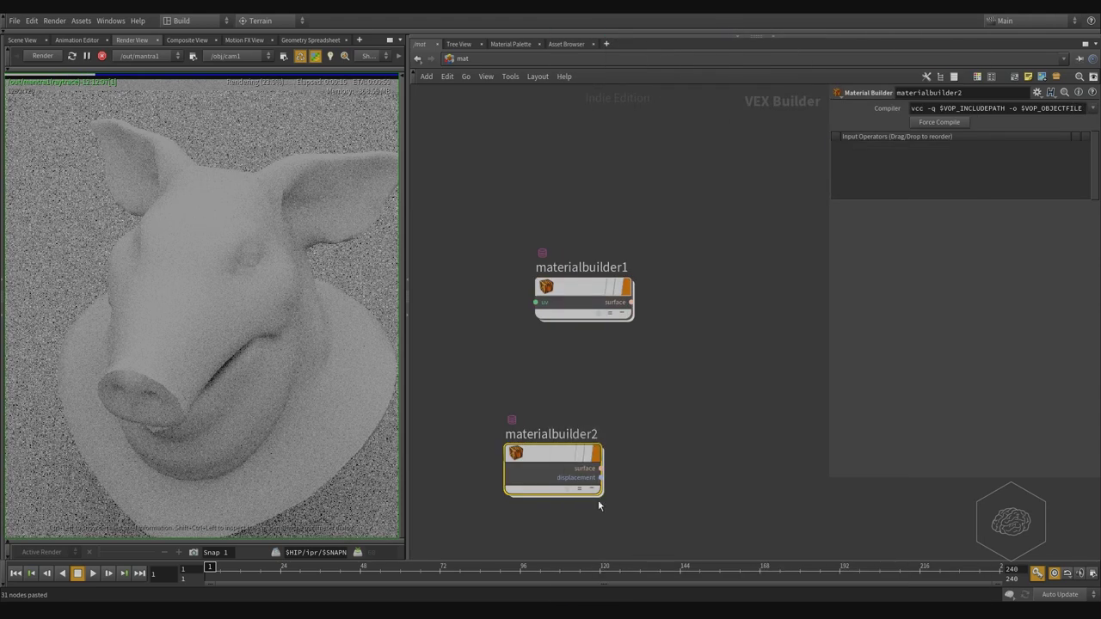
key(Delete)
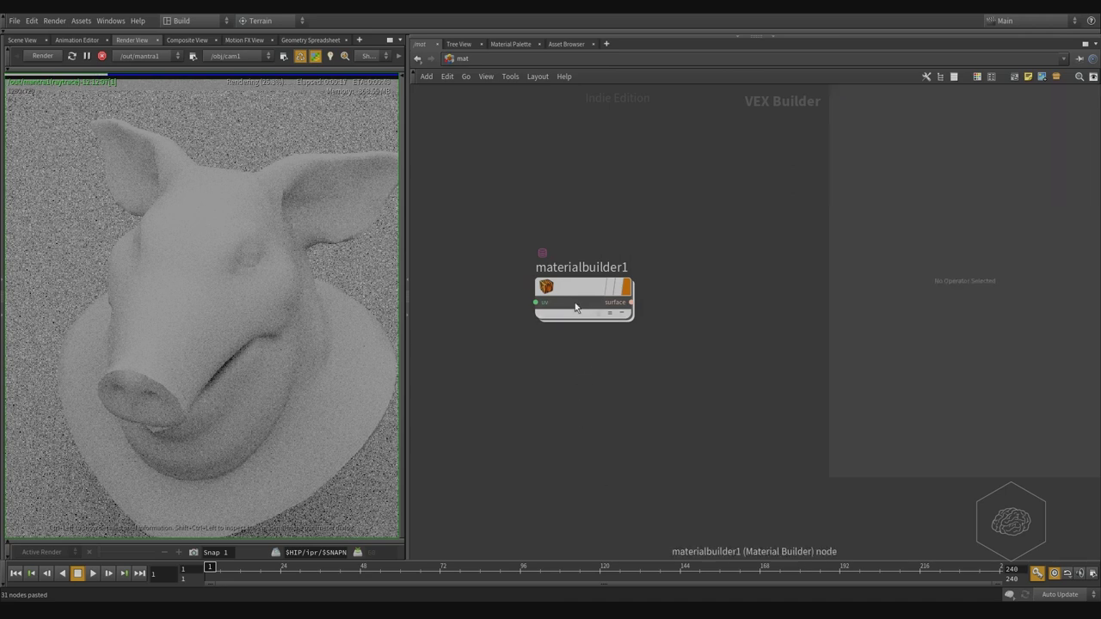
Step: Open materialbuilder1 and examine its internal network up to the layermix1, surfaceexports1, output1 and collect1 chain
double_click(575, 308)
middle_drag(788, 307, 526, 209)
scroll(525, 209, up, 1)
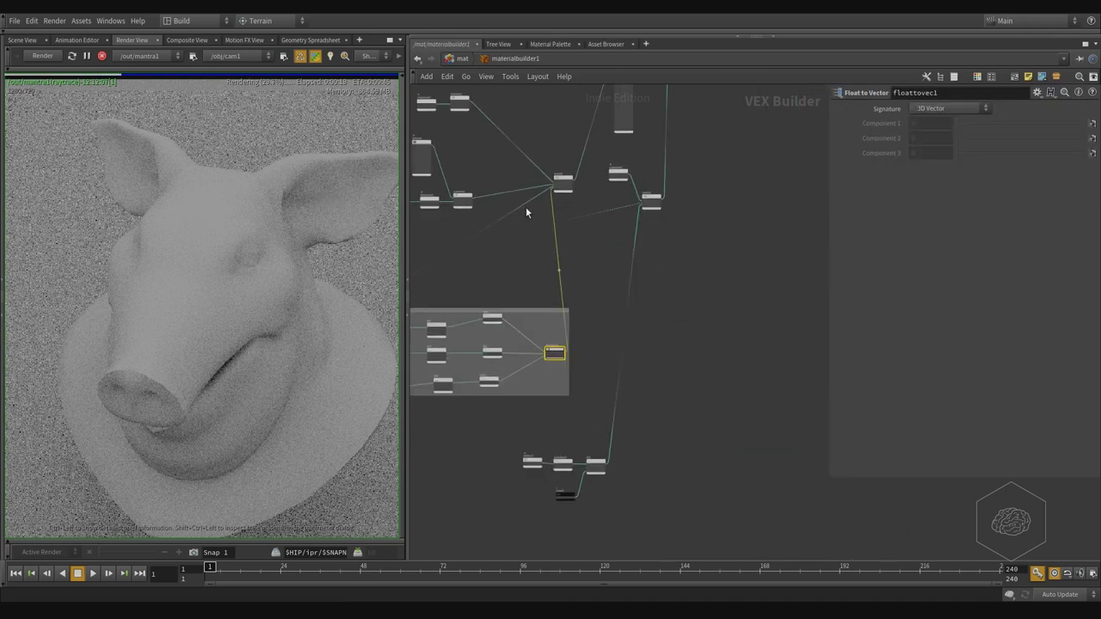
middle_drag(610, 234, 500, 404)
scroll(591, 302, up, 4)
mouse_move(634, 263)
middle_down()
mouse_move(623, 312)
mouse_move(629, 404)
mouse_move(639, 406)
middle_up()
scroll(591, 301, up, 4)
scroll(698, 405, down, 2)
scroll(503, 412, up, 2)
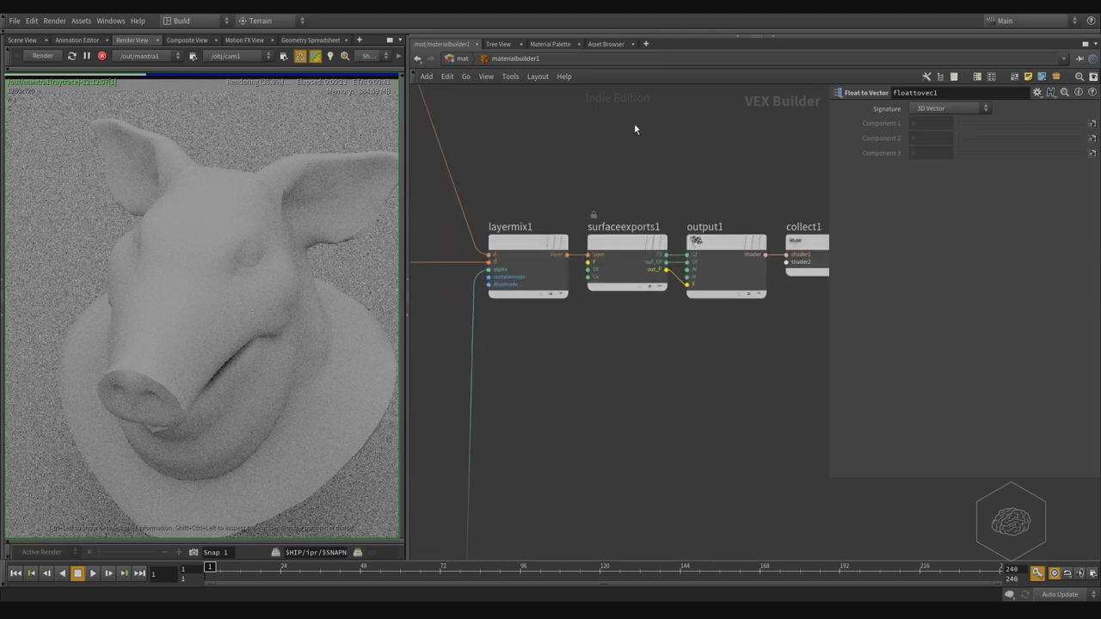
Step: Space out the output chain, placing surfaceexports1 clearly apart from layermix1 and output1
drag(634, 124, 800, 344)
middle_drag(658, 476, 594, 476)
middle_drag(769, 253, 714, 240)
click(683, 149)
drag(517, 162, 519, 448)
middle_drag(536, 296, 650, 314)
drag(644, 254, 599, 253)
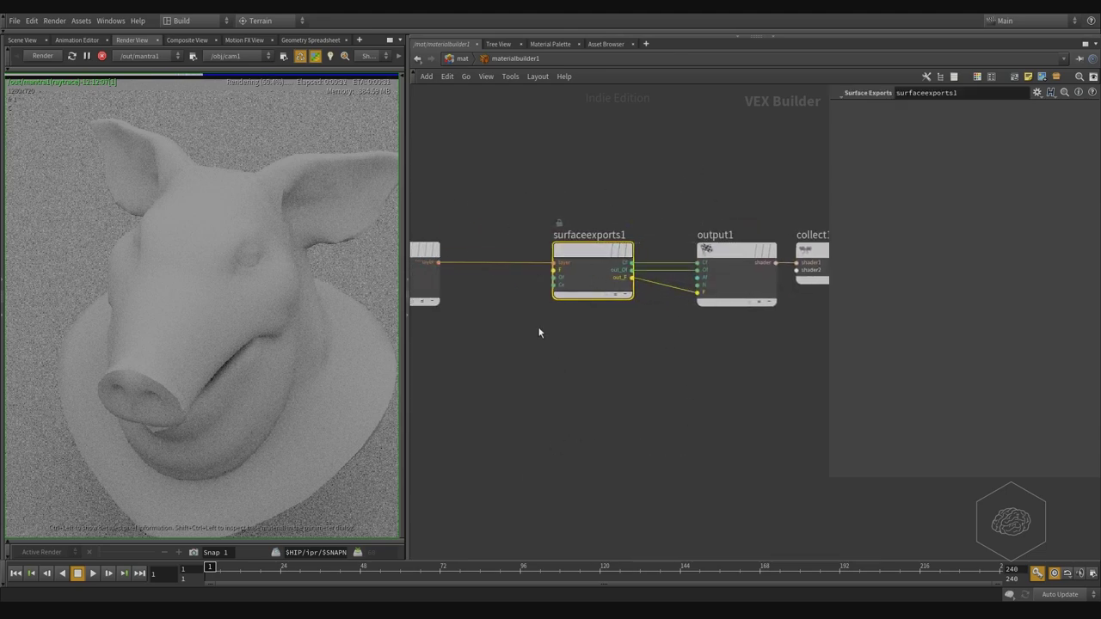
Step: Select collect1 and move it farther away from output1
scroll(682, 285, up, 1)
drag(730, 140, 724, 487)
middle_drag(719, 489, 579, 482)
click(745, 252)
scroll(607, 443, down, 2)
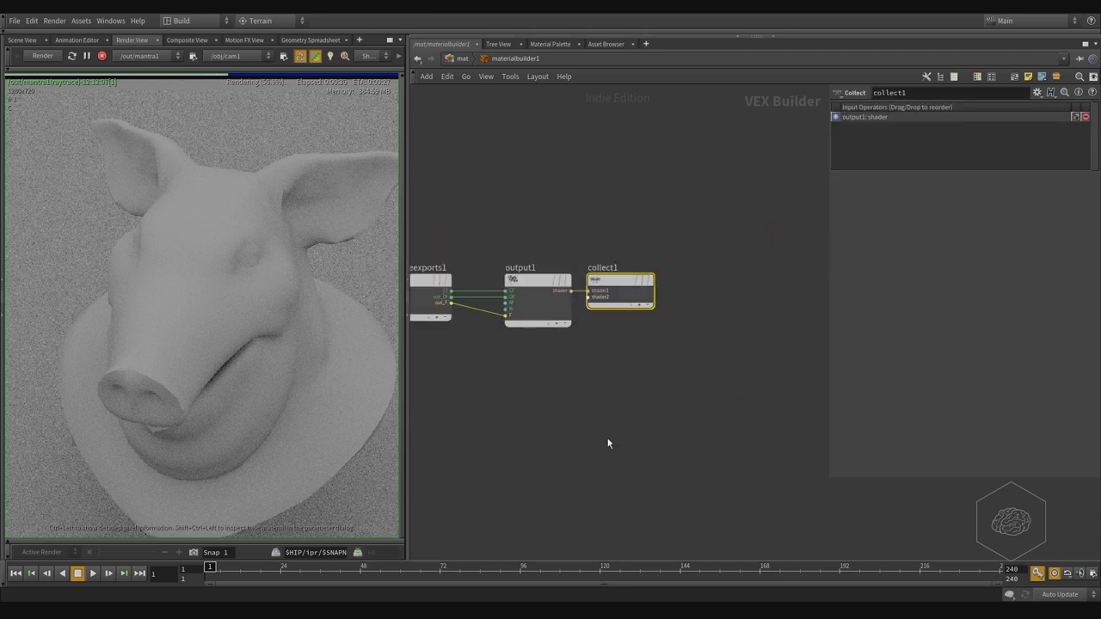
drag(619, 297, 734, 289)
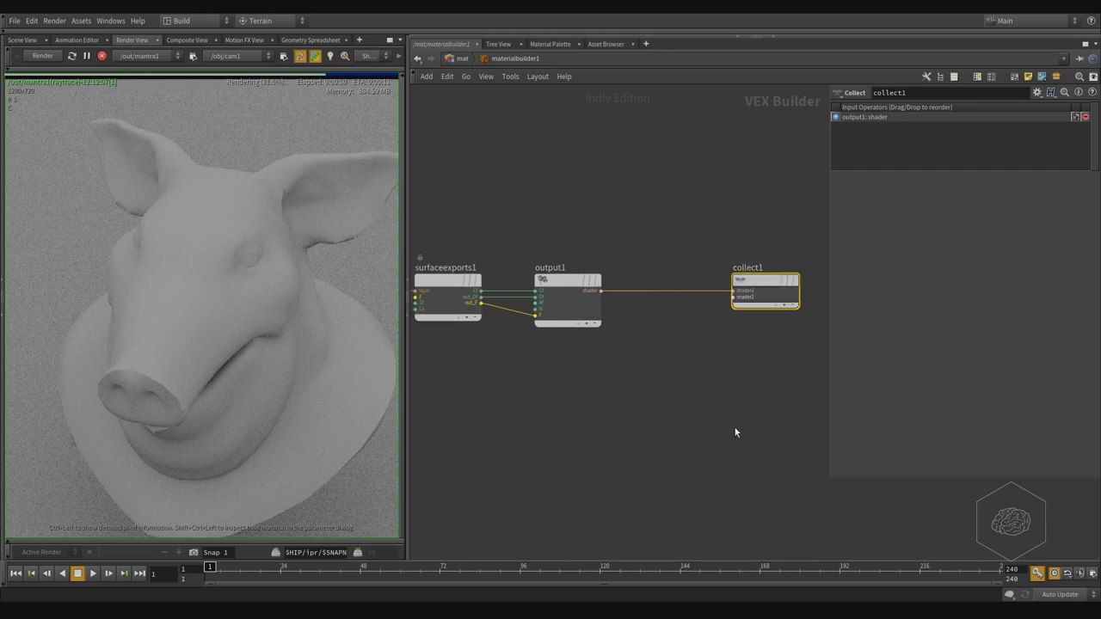
Step: Select output1 and examine its shader connection to collect1 and its inputs from surfaceexports1
scroll(736, 308, up, 3)
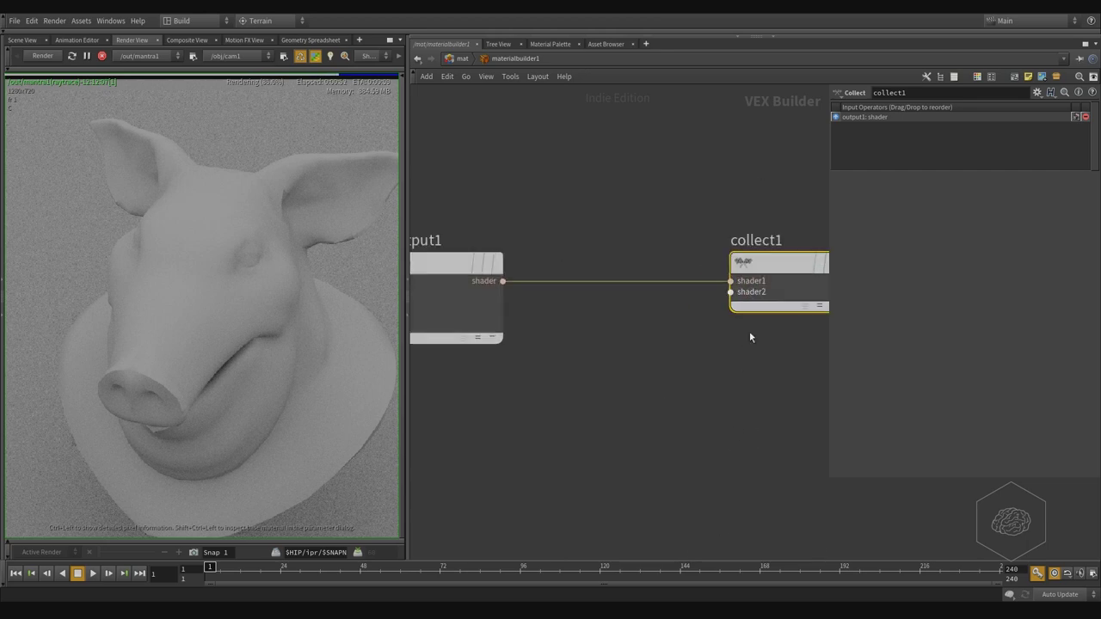
scroll(728, 392, down, 2)
middle_drag(641, 393, 698, 338)
drag(656, 147, 597, 280)
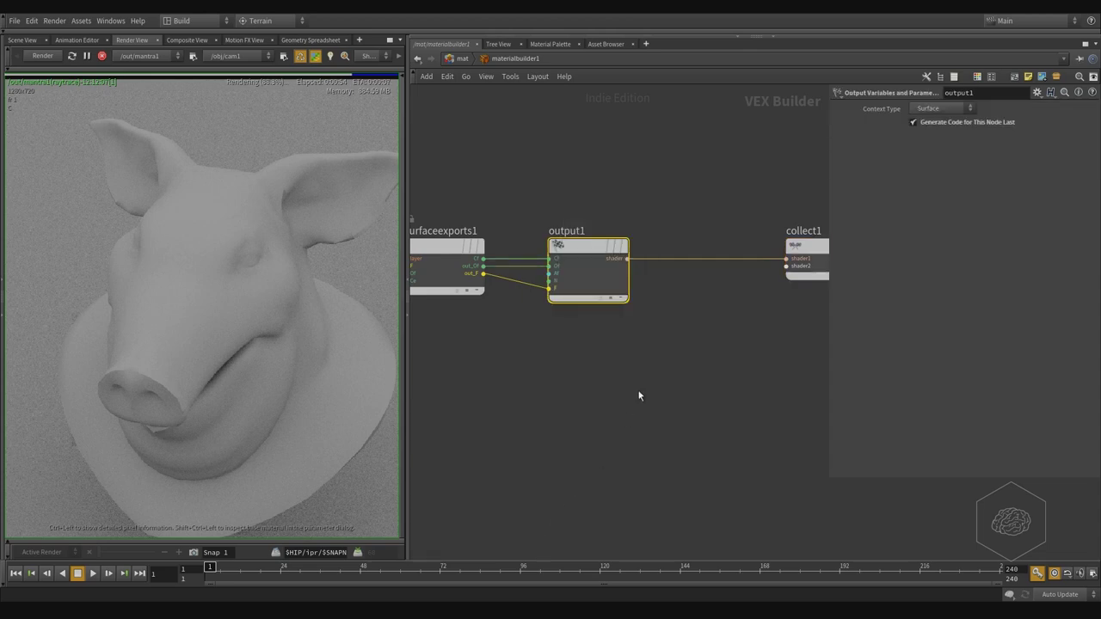
middle_drag(596, 420, 696, 425)
scroll(629, 258, up, 3)
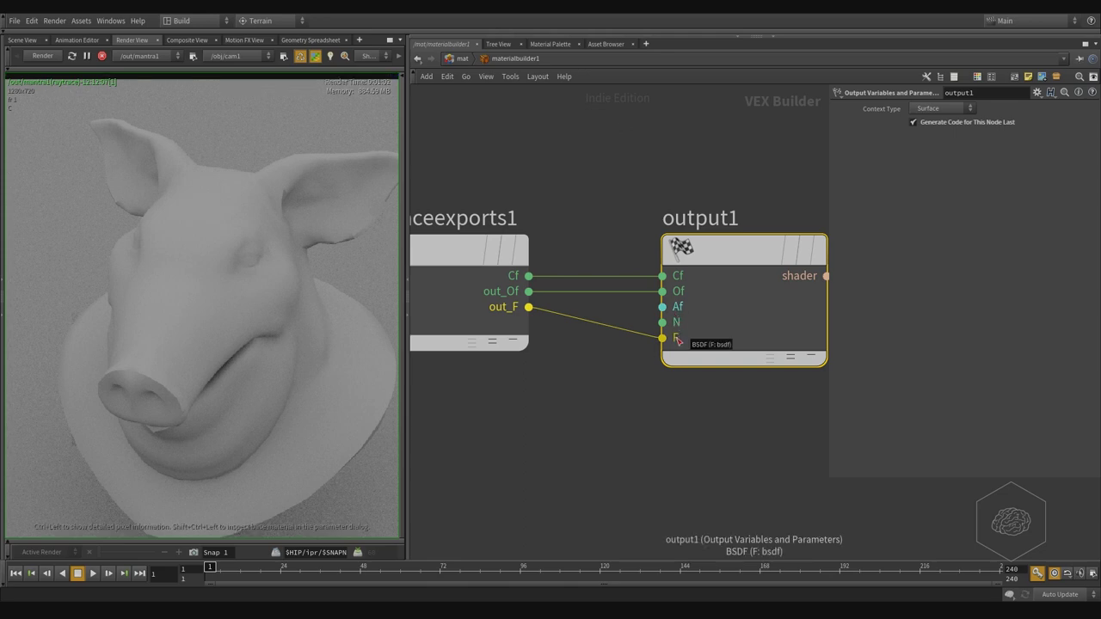
key(h)
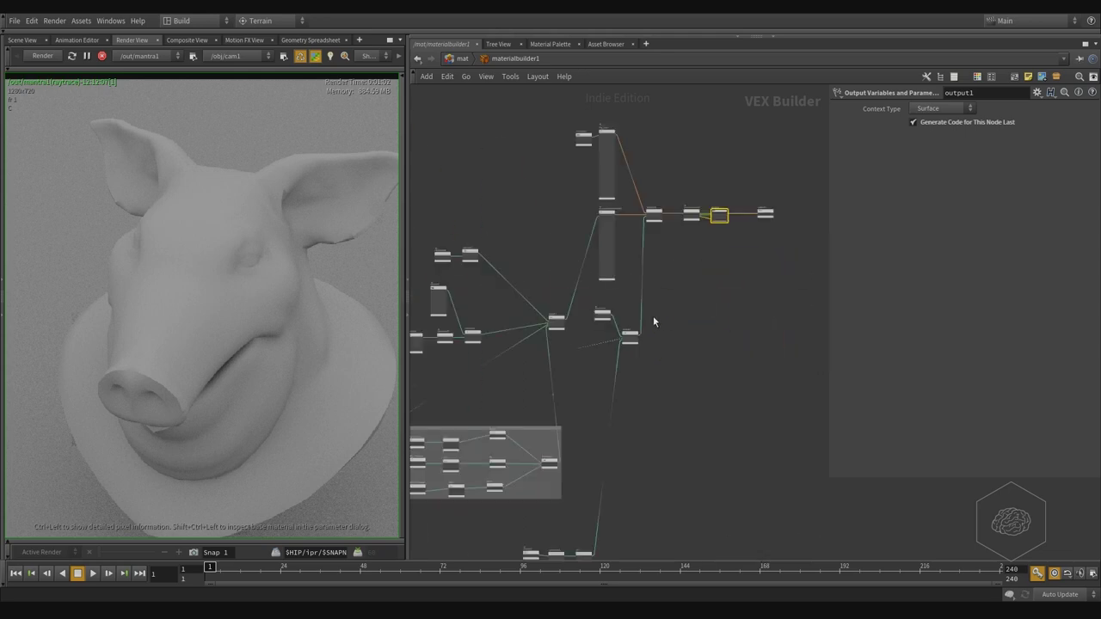
Step: Return to the mat network and add a second Material Builder node below materialbuilder1
key(u)
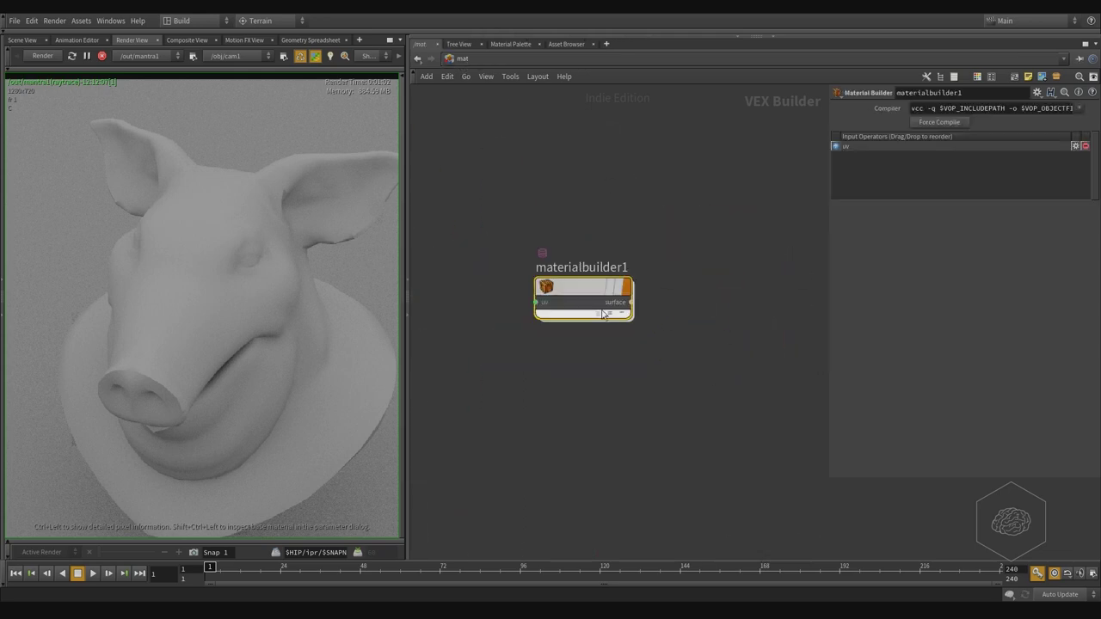
key(Tab)
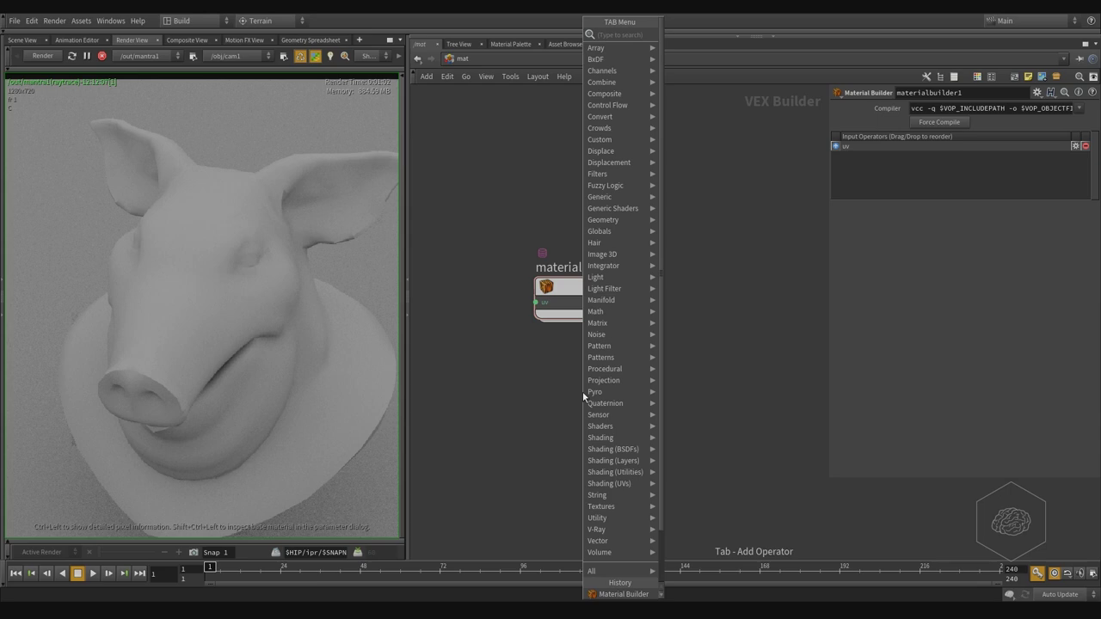
text(material builde)
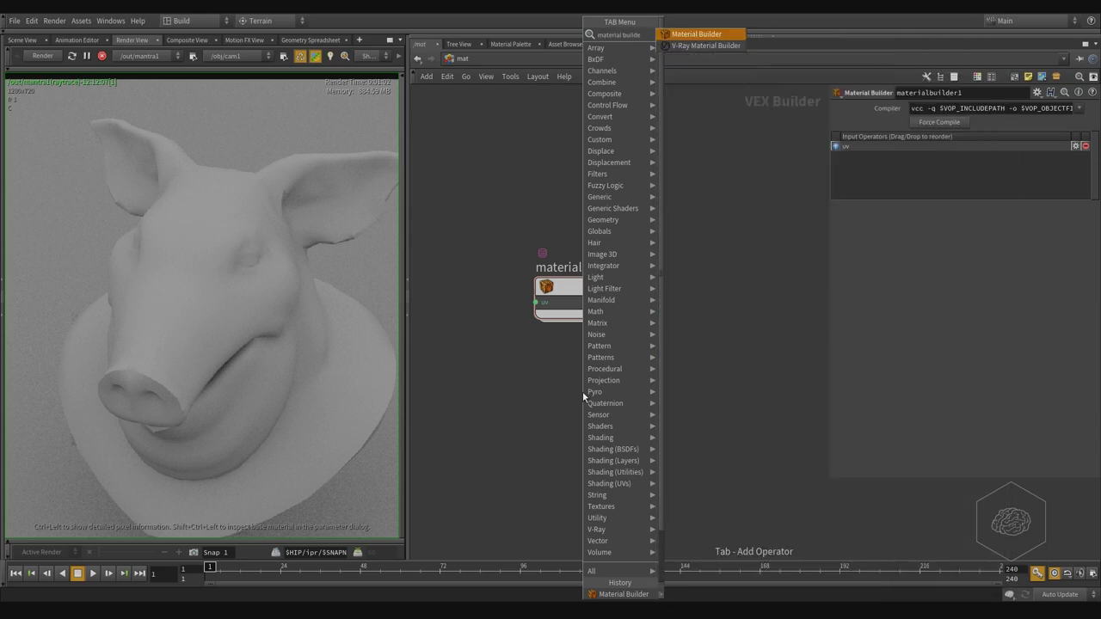
key(Return)
click(584, 396)
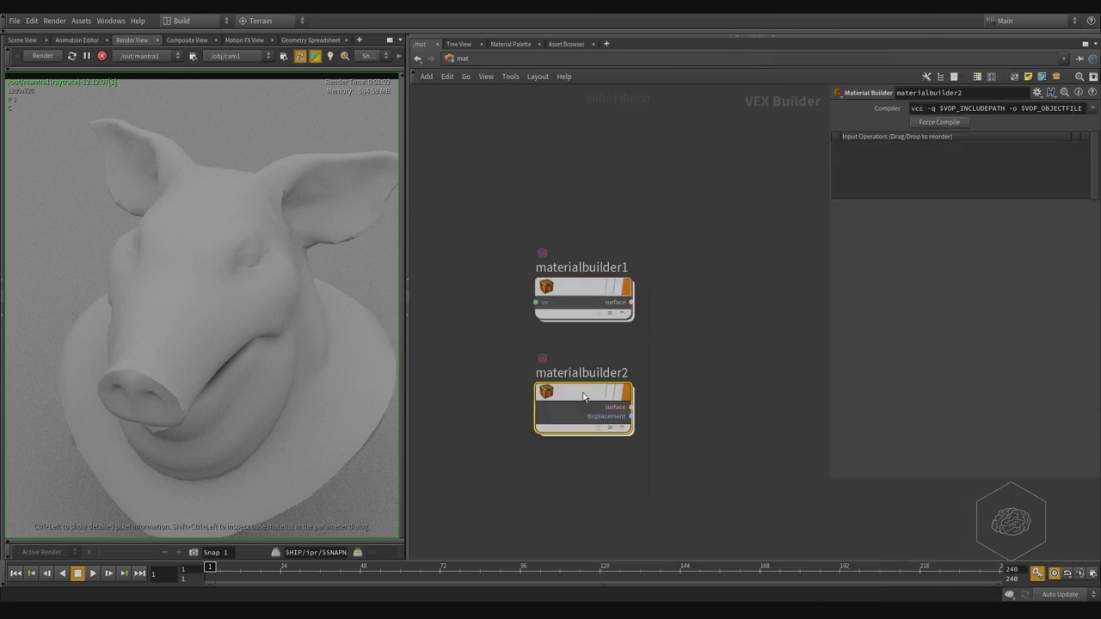
Step: Open materialbuilder2 and move surface_globals and displacement_globals farther away from its default output nodes
double_click(584, 396)
key(h)
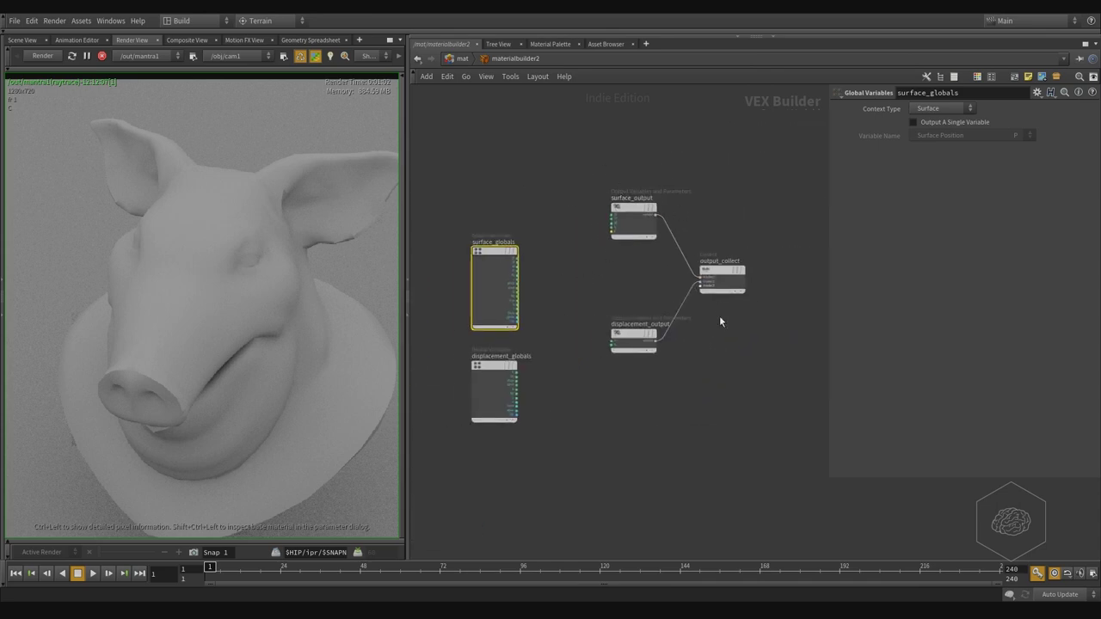
scroll(499, 228, up, 3)
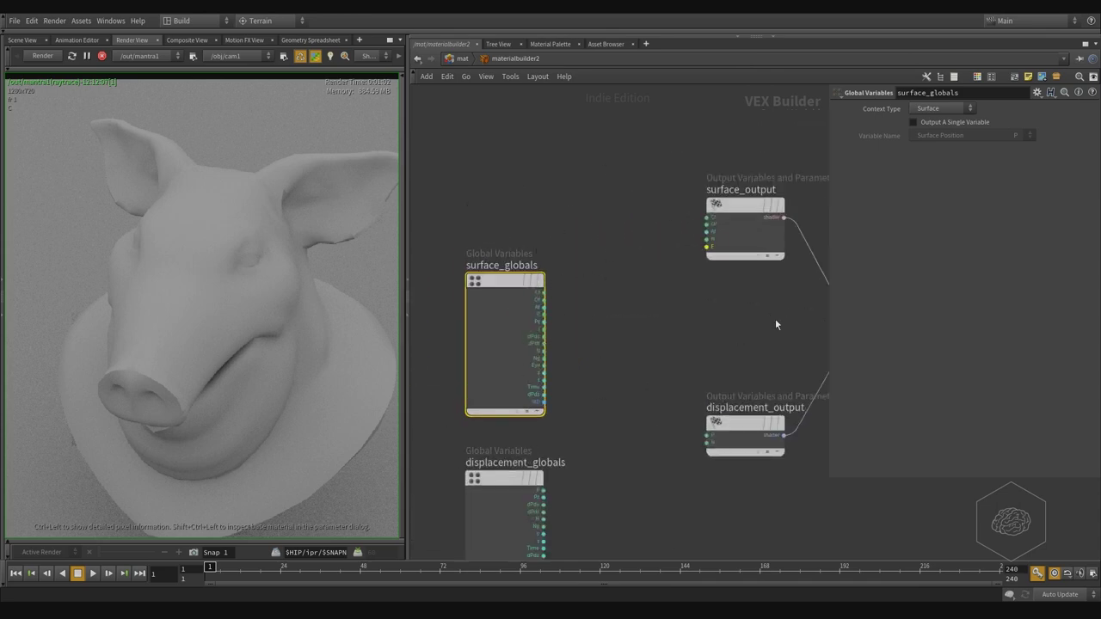
middle_drag(589, 251, 716, 217)
drag(630, 255, 520, 202)
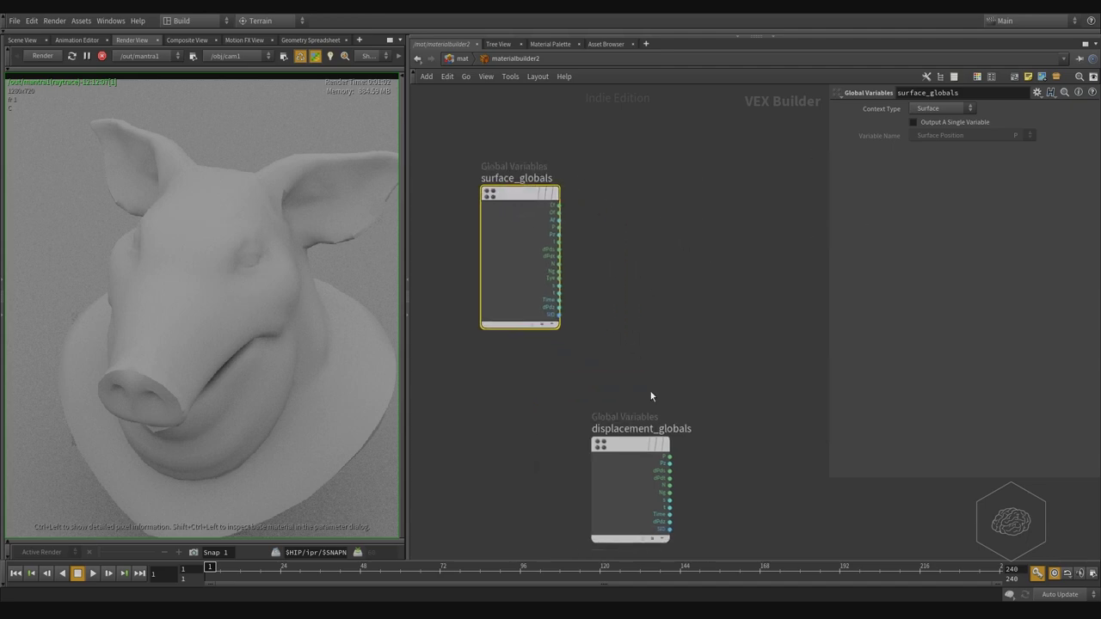
click(593, 476)
drag(647, 445, 516, 469)
middle_drag(706, 370, 534, 374)
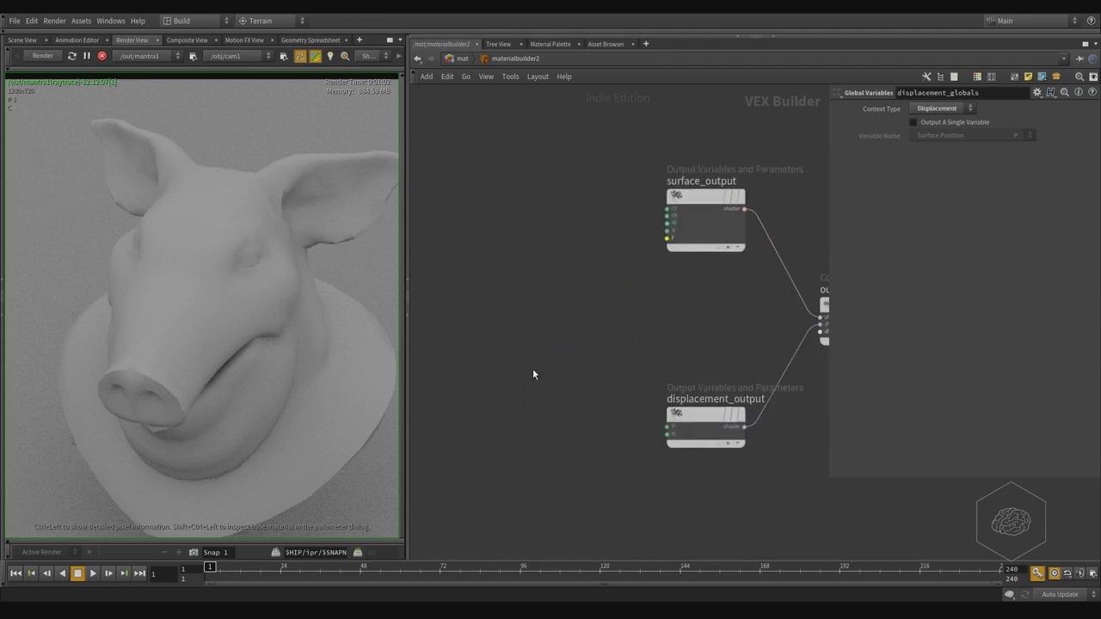
scroll(532, 368, down, 4)
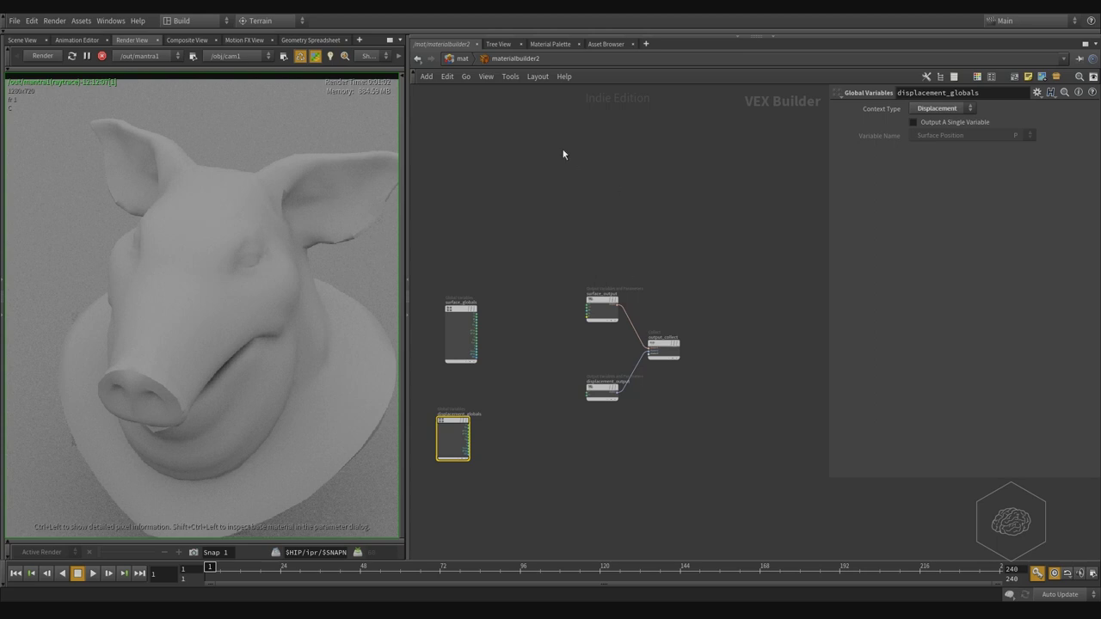
Step: Return to the mat network and move materialbuilder1 up and away from materialbuilder2
click(461, 60)
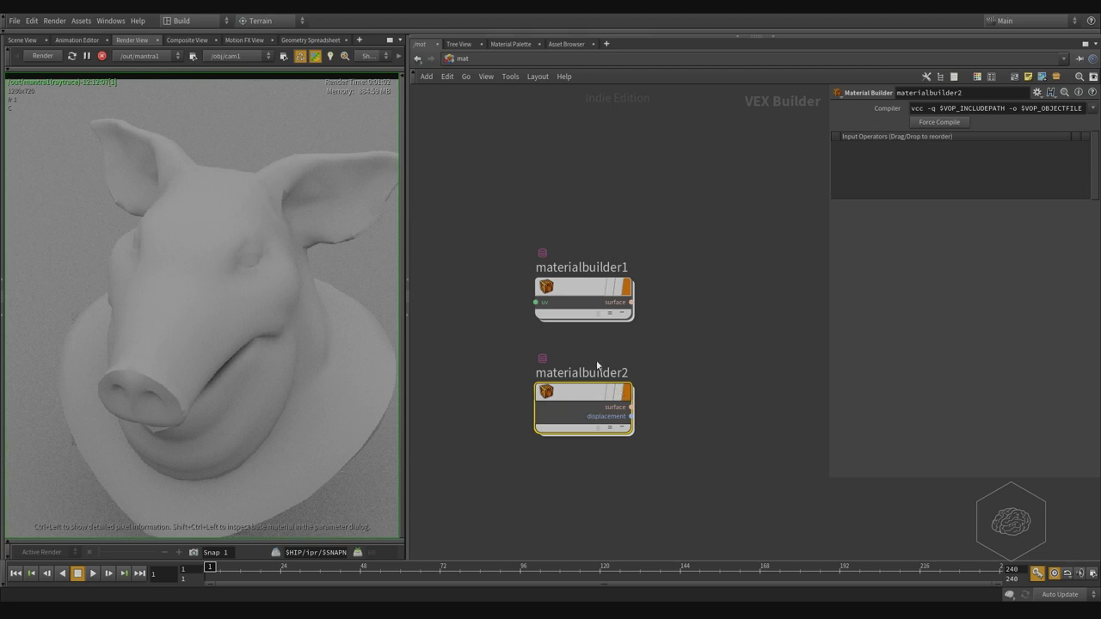
scroll(596, 359, down, 5)
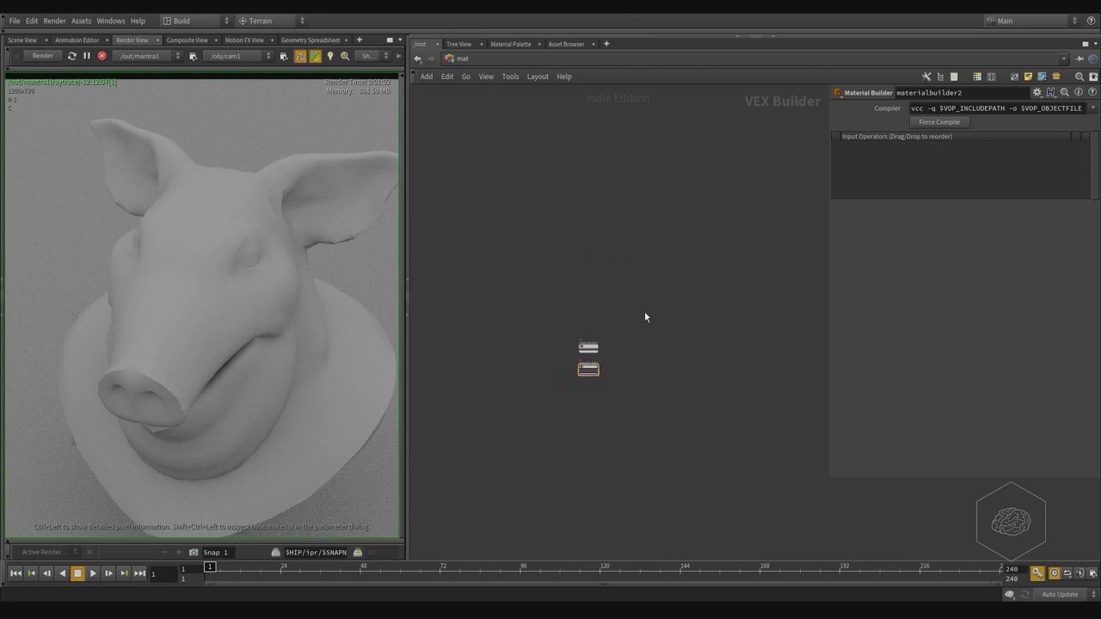
drag(648, 311, 686, 284)
middle_drag(665, 327, 544, 333)
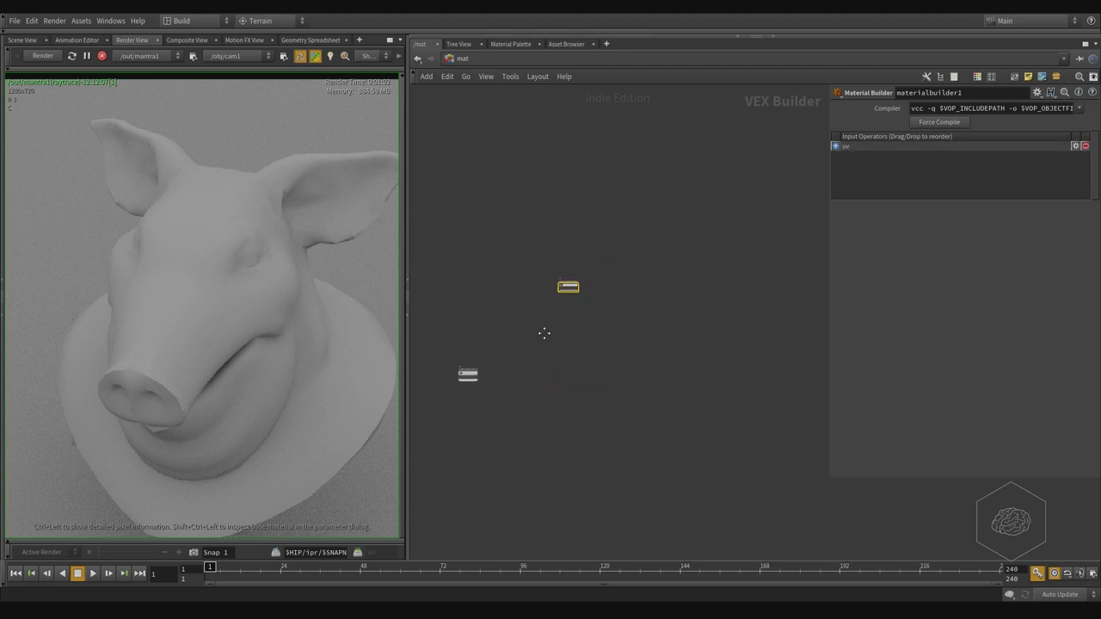
key(h)
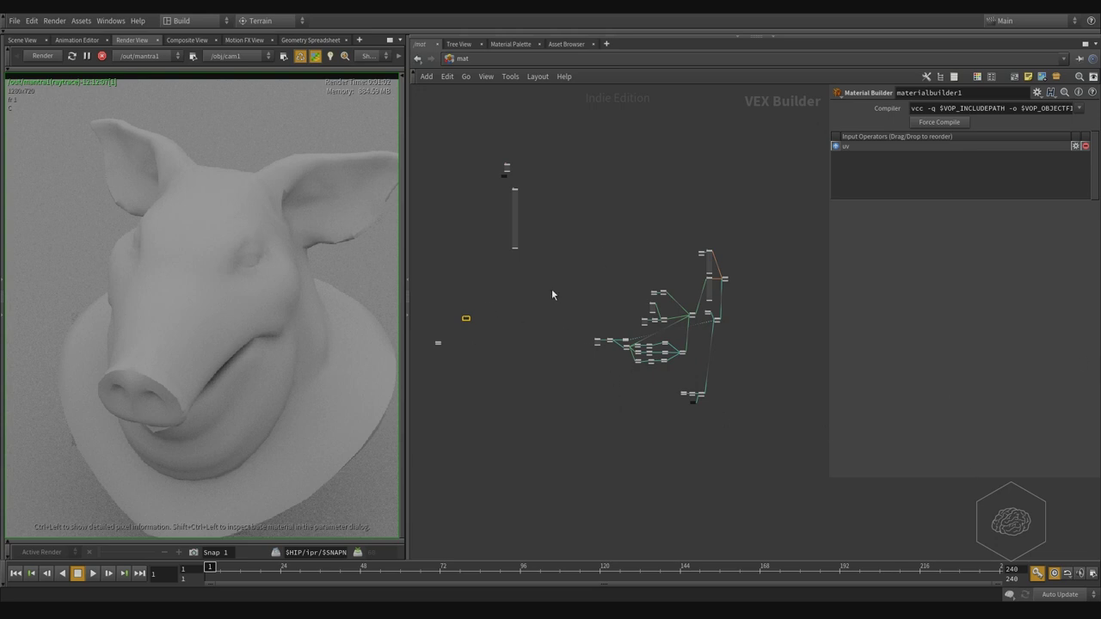
scroll(469, 310, up, 5)
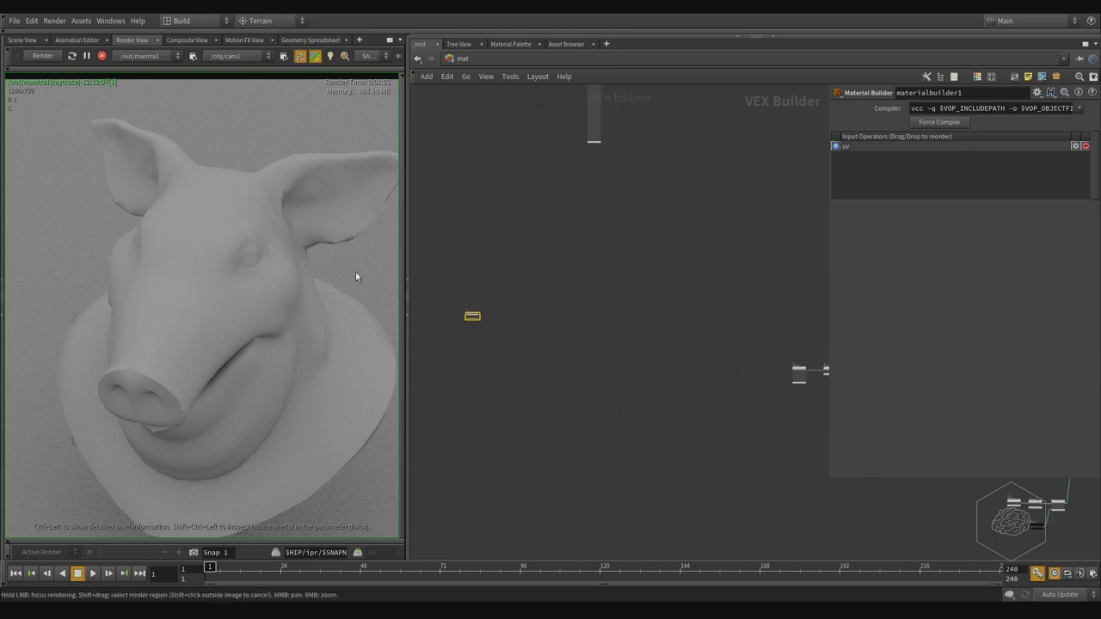
Step: Go to the obj network, select geo1 and examine the builder and layer parts of its material path
click(478, 58)
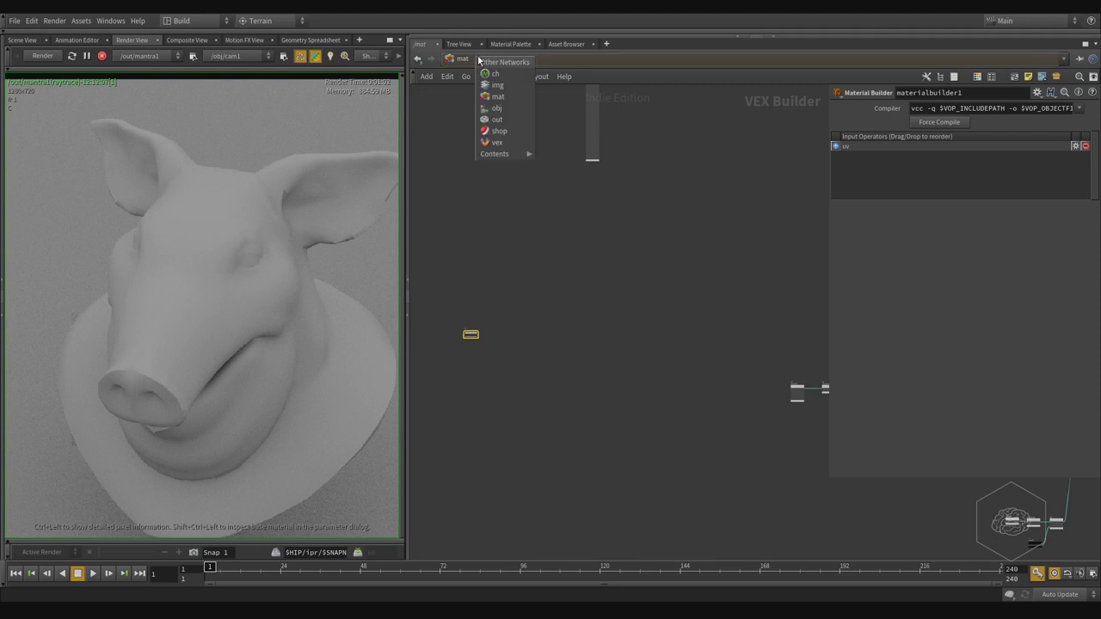
click(497, 109)
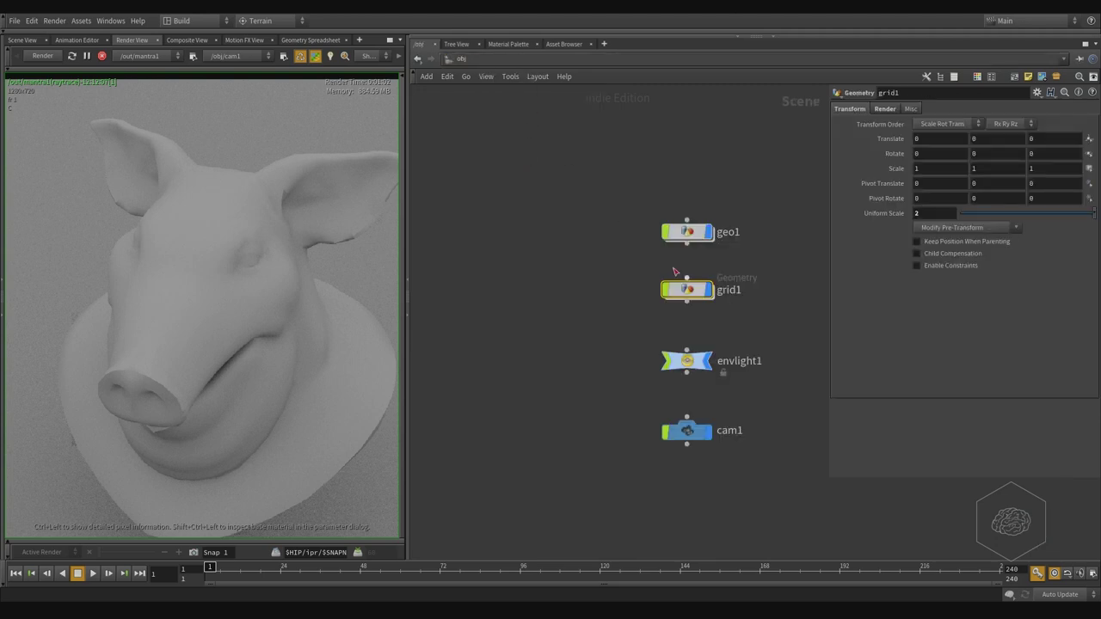
drag(798, 150, 564, 274)
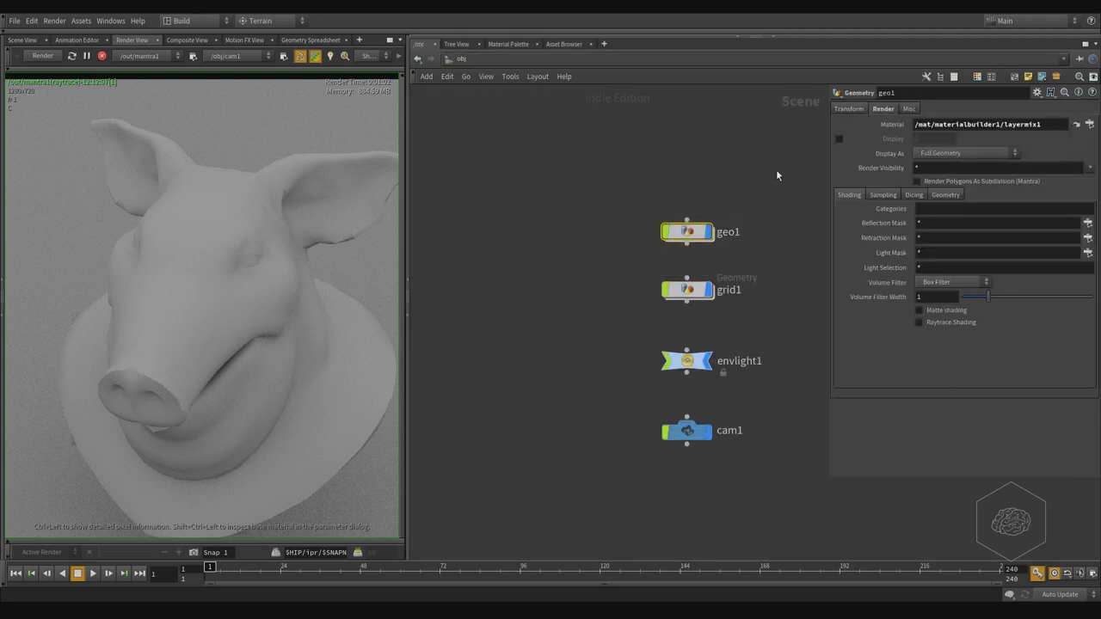
drag(1058, 127, 1019, 125)
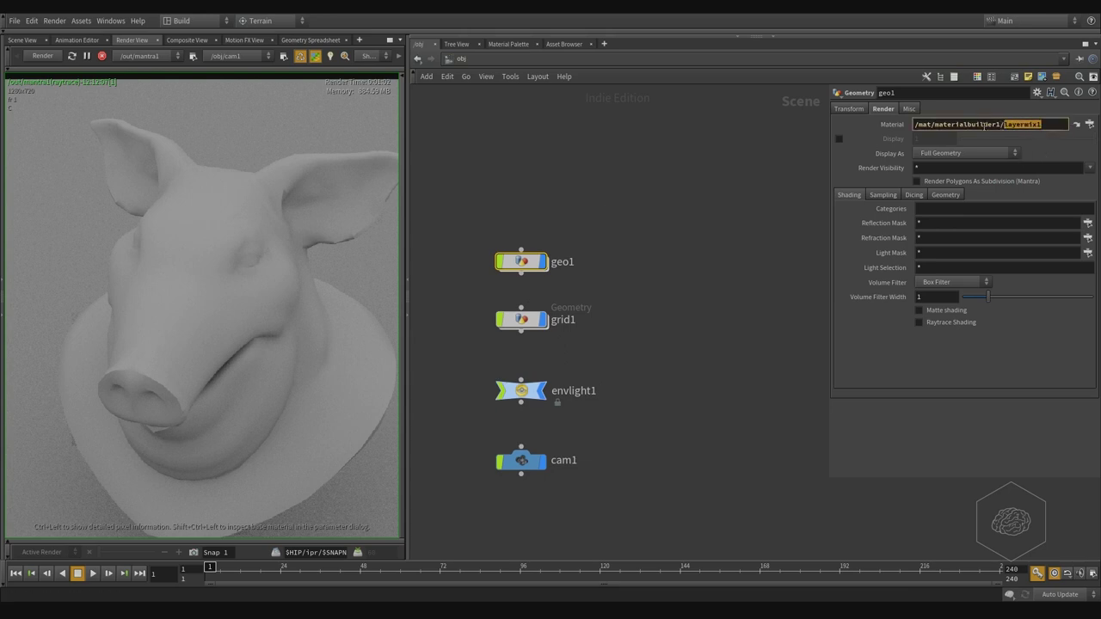
click(982, 125)
drag(1000, 124, 935, 120)
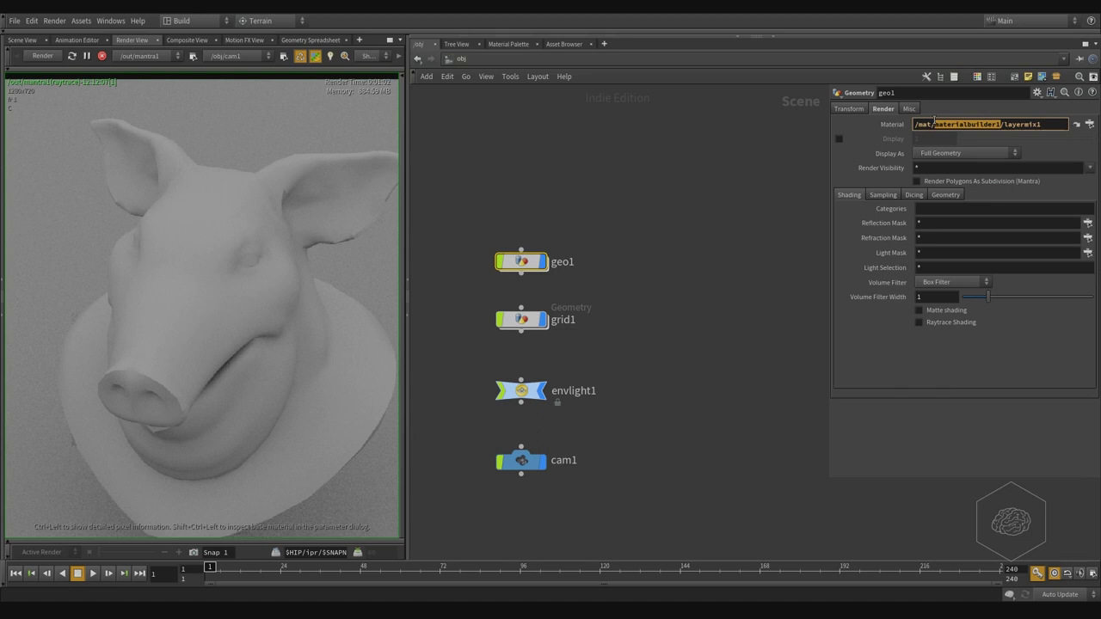
drag(1003, 125, 1049, 126)
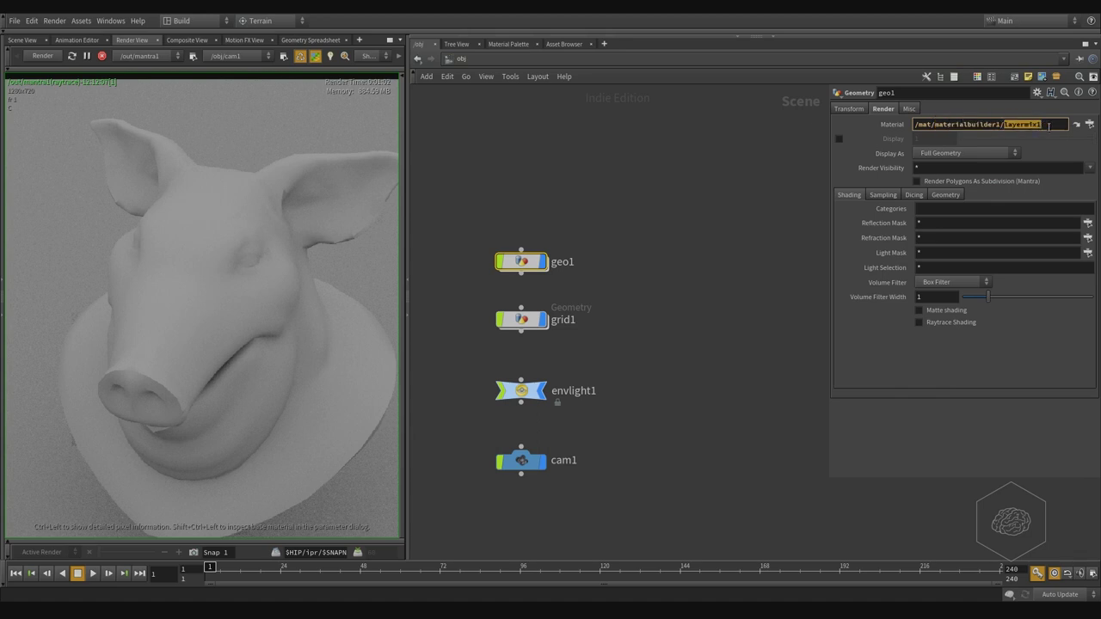
click(1049, 125)
Step: Open materialbuilder1 from the mat network, select collect1 and shift it slightly farther from output1
click(506, 62)
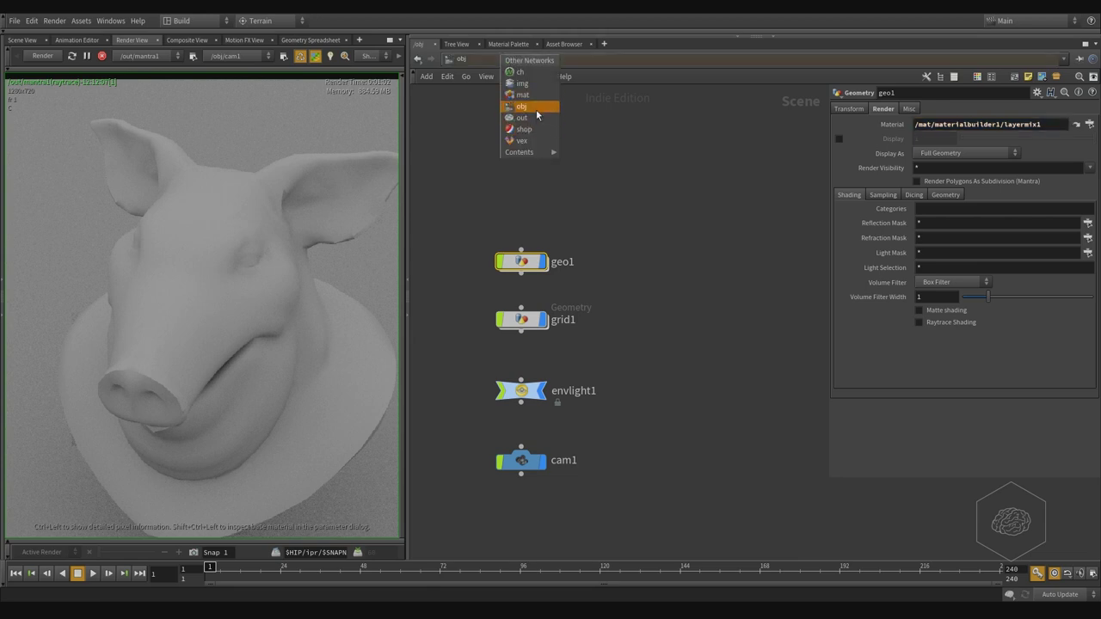
click(536, 95)
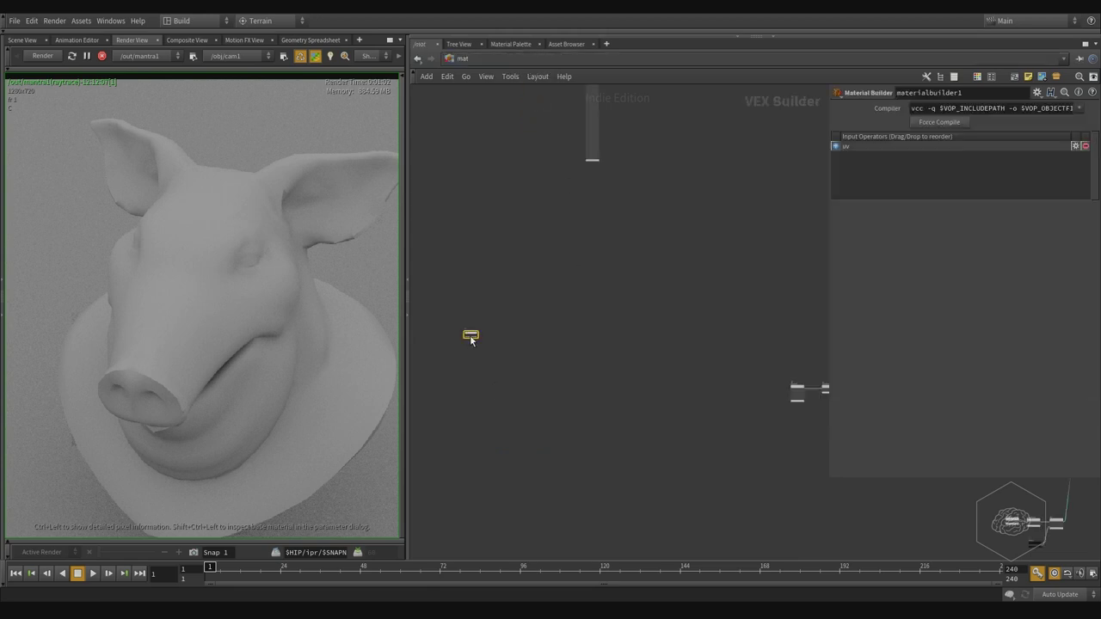
scroll(455, 336, up, 6)
double_click(519, 325)
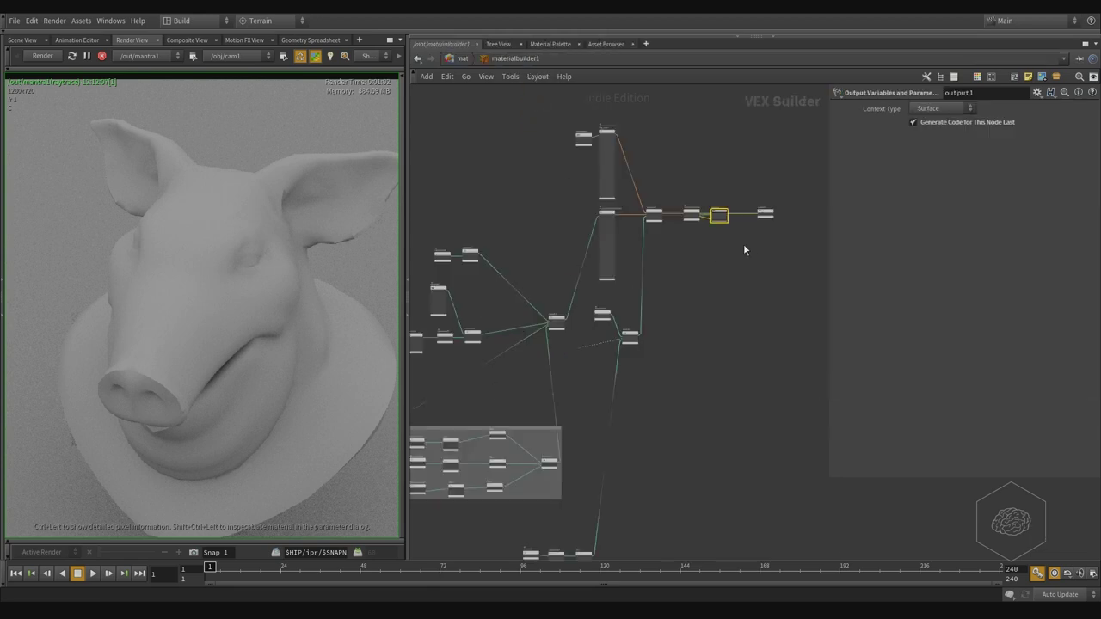
middle_drag(743, 247, 597, 389)
scroll(597, 389, up, 5)
drag(725, 187, 646, 475)
scroll(680, 418, up, 5)
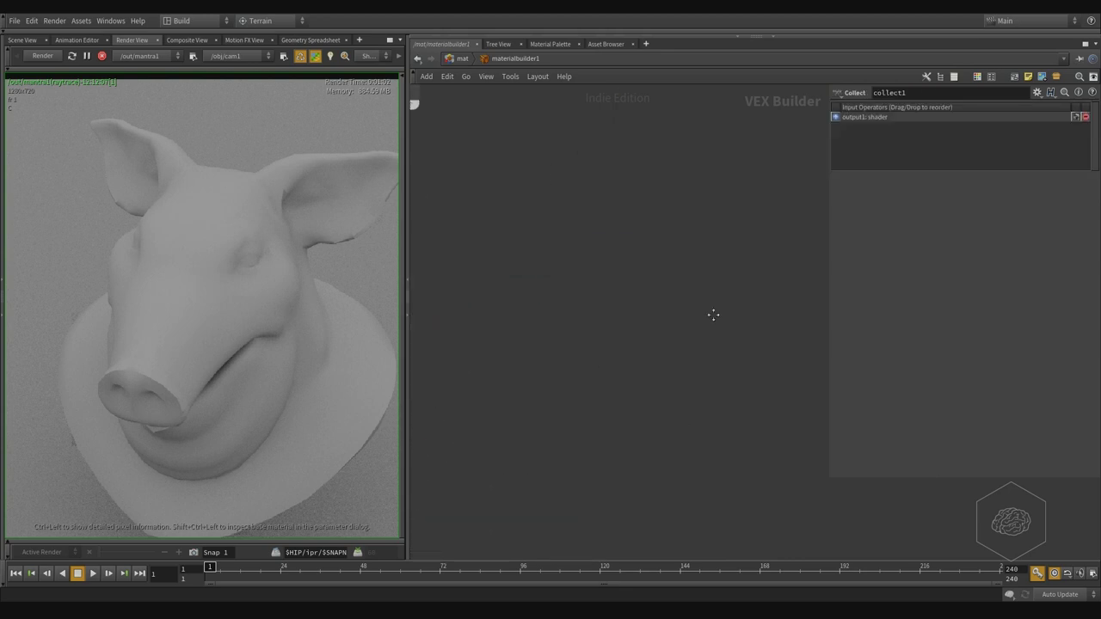
key(f)
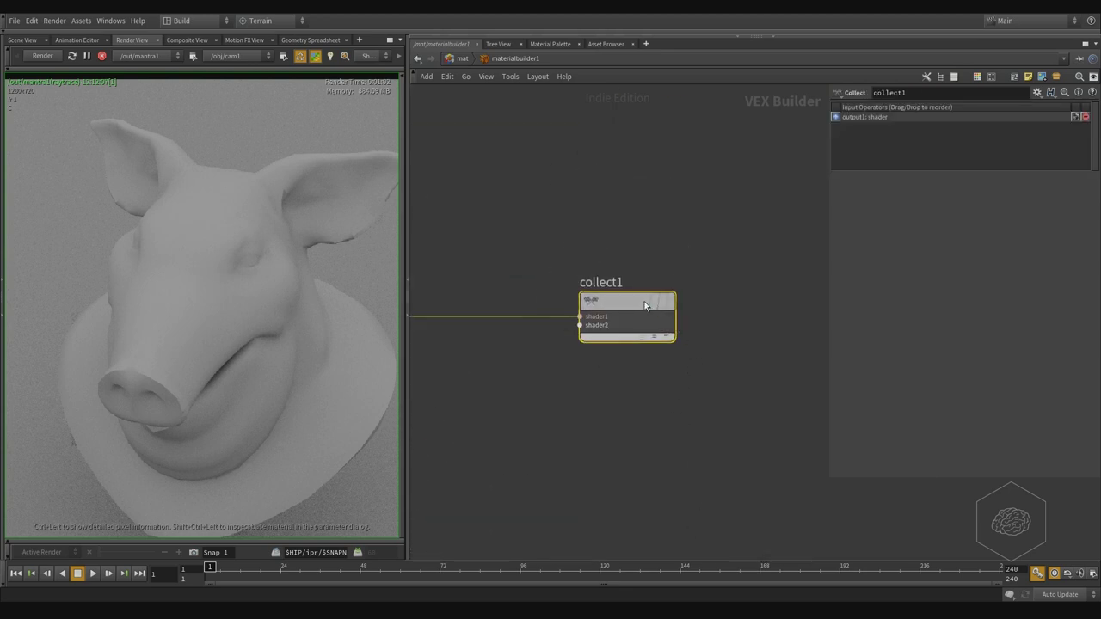
drag(645, 306, 677, 304)
mouse_move(636, 295)
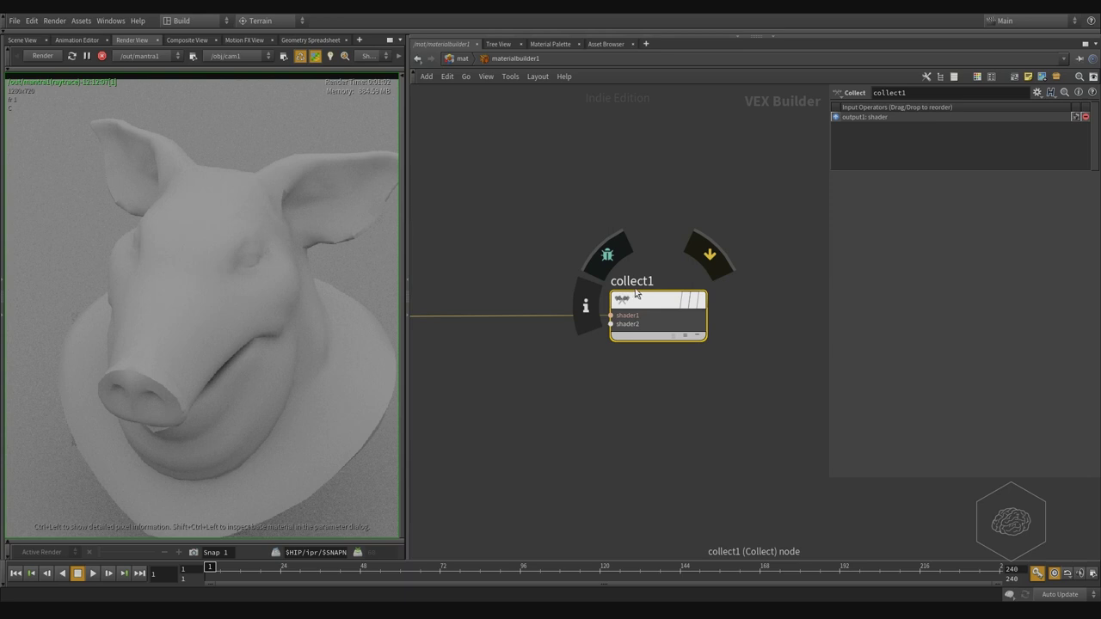
Step: Assign the whole /mat/materialbuilder1 as the material of geo1 in the obj network
click(458, 58)
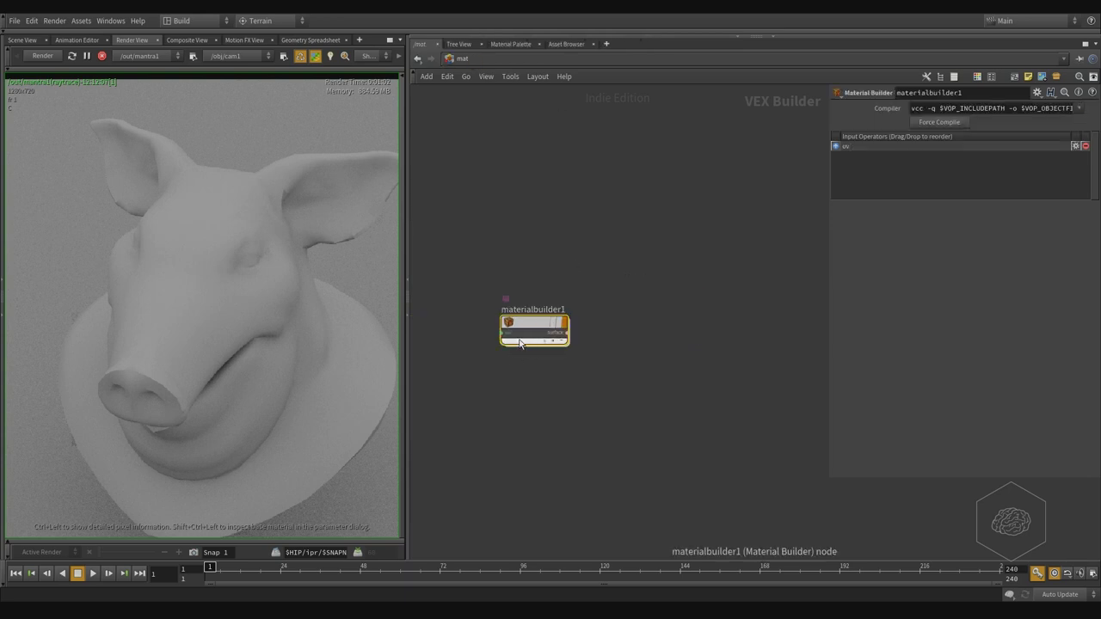
mouse_move(524, 323)
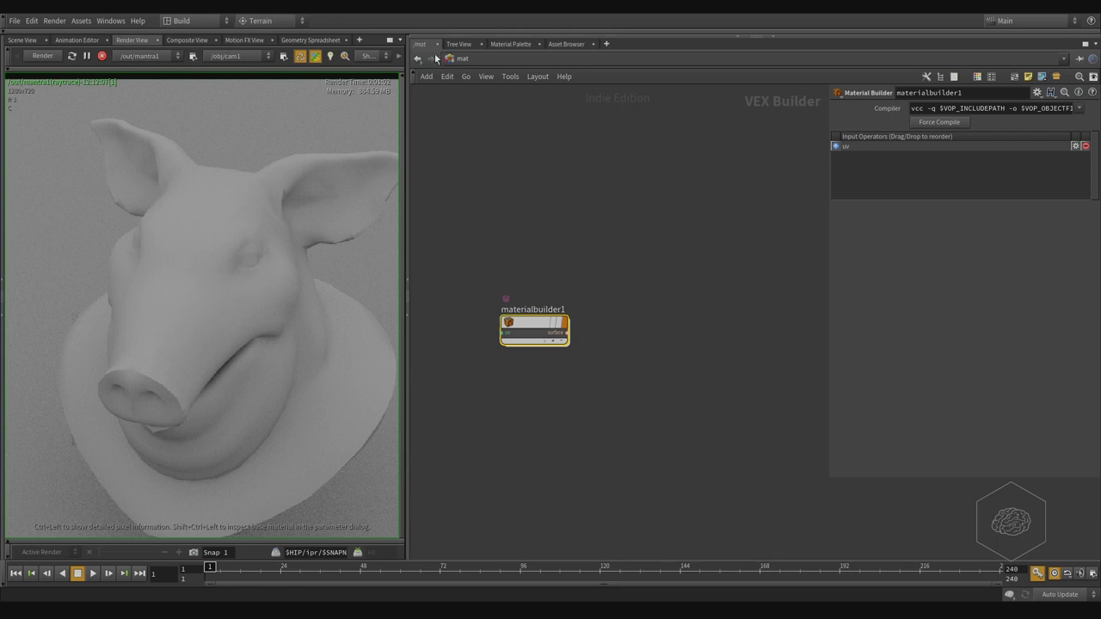
click(462, 58)
click(482, 110)
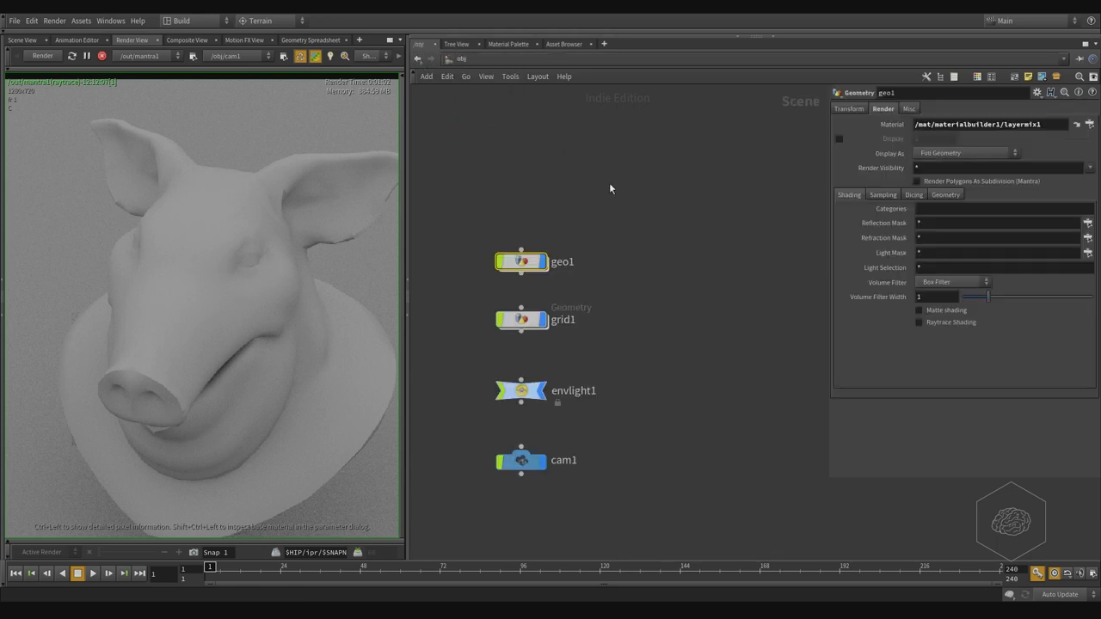
drag(623, 201, 488, 303)
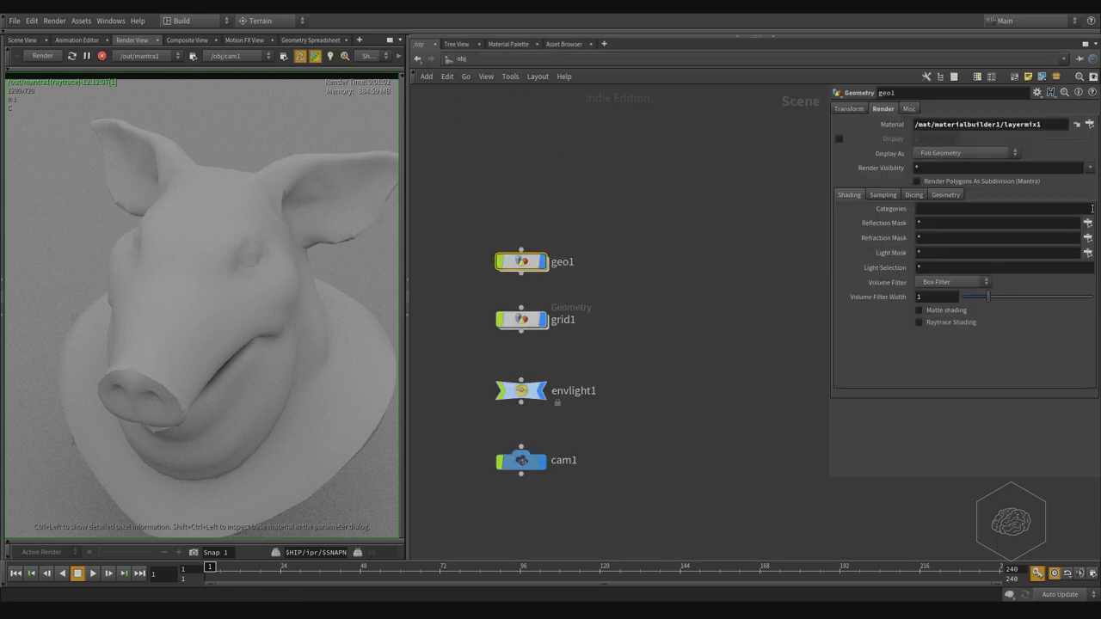
click(1089, 125)
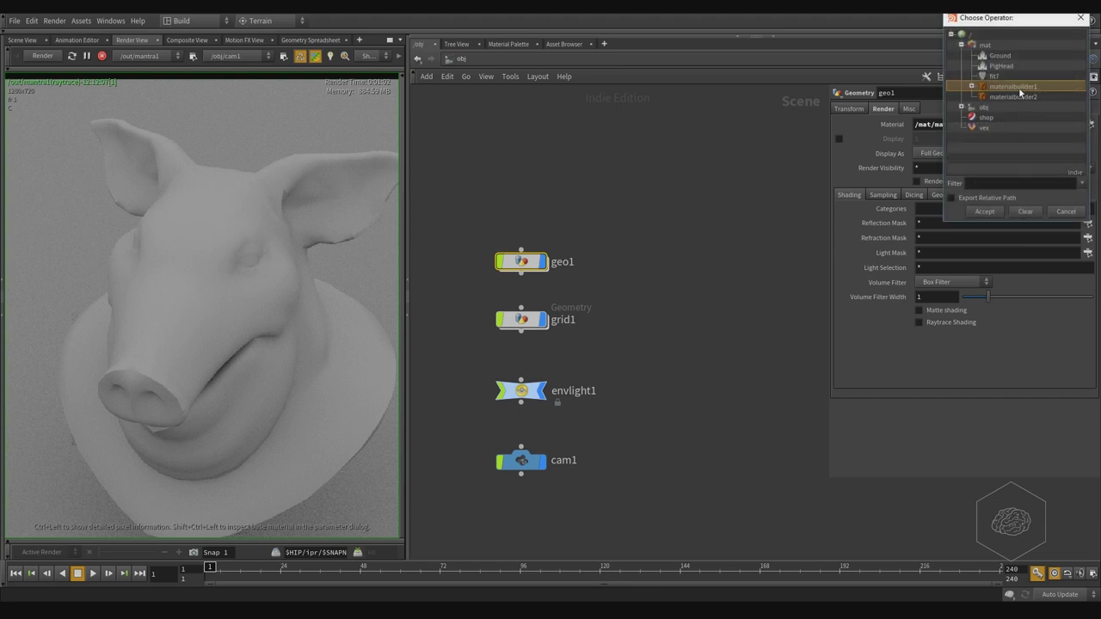
click(982, 214)
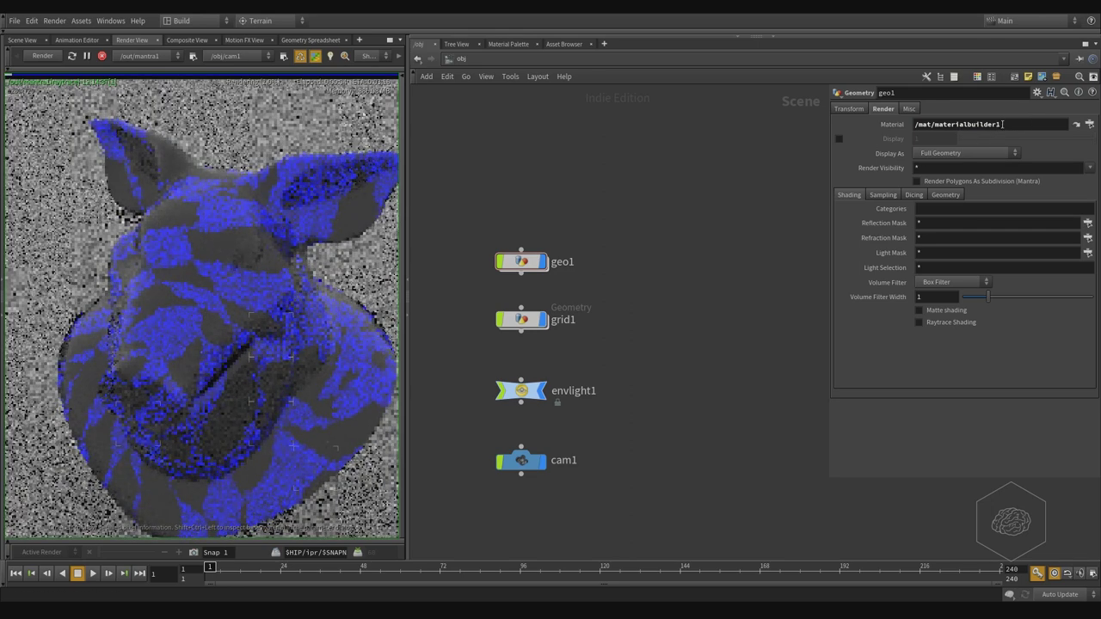
Step: Check the builder name in geo1's material path and return to the mat network
drag(939, 125, 1002, 128)
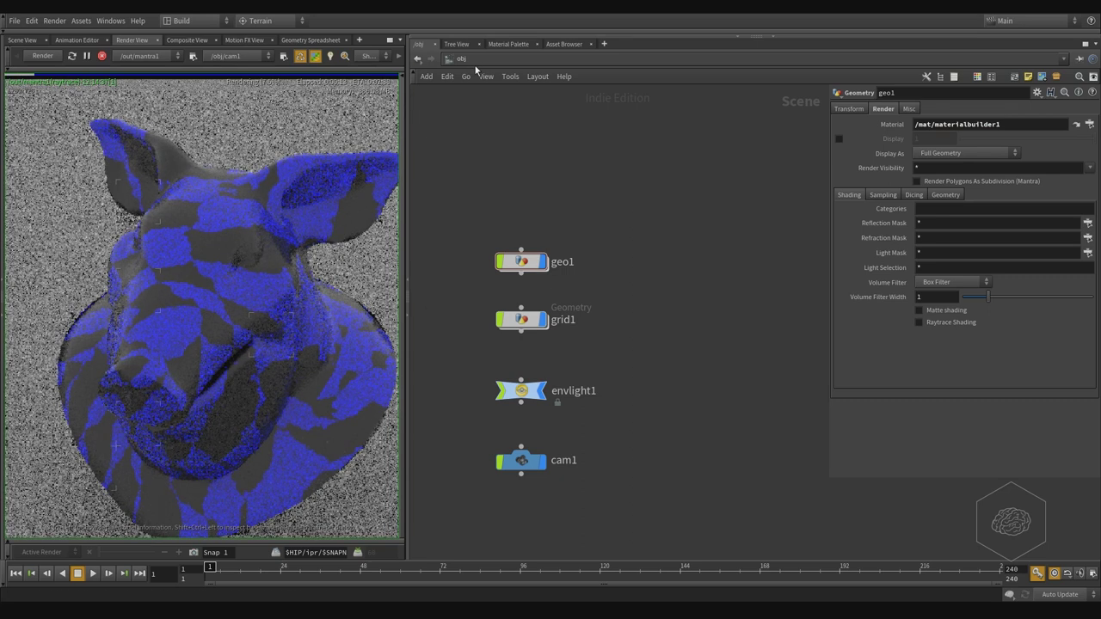
click(483, 60)
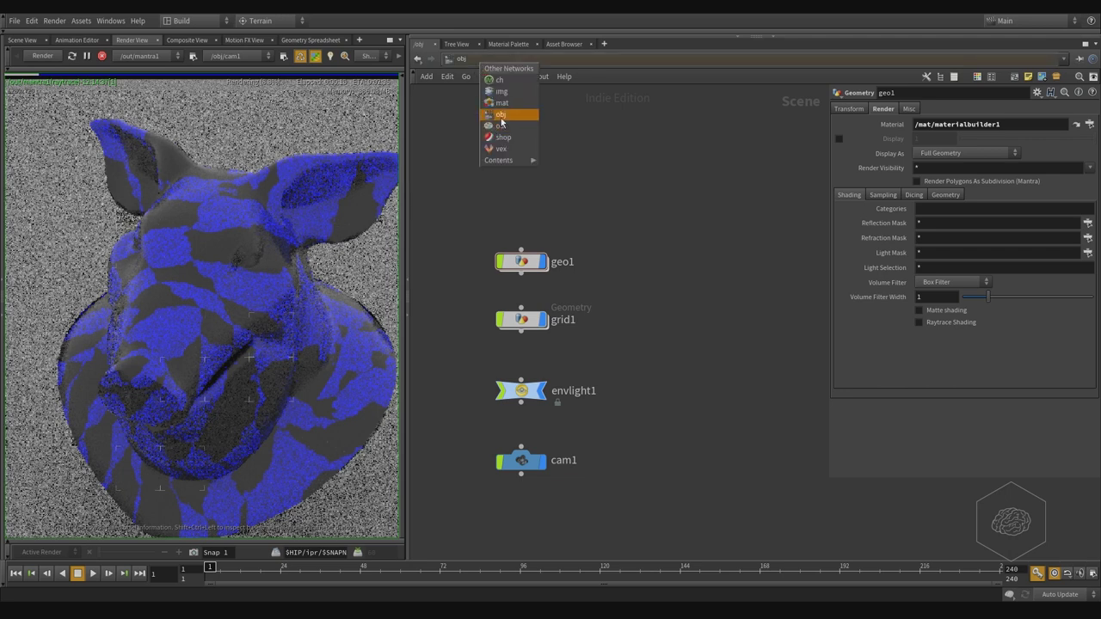
click(502, 102)
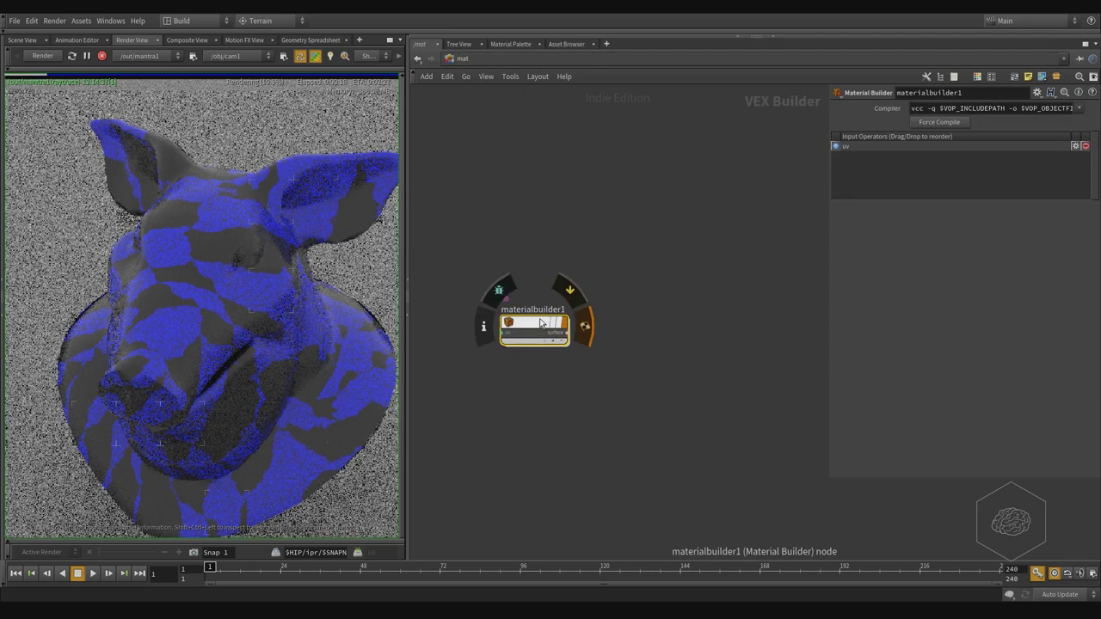
Step: Open materialbuilder1 and set the Switcher Index of switch1 to 0
middle_drag(714, 288, 767, 390)
scroll(767, 391, down, 4)
middle_drag(596, 342, 808, 217)
click(556, 274)
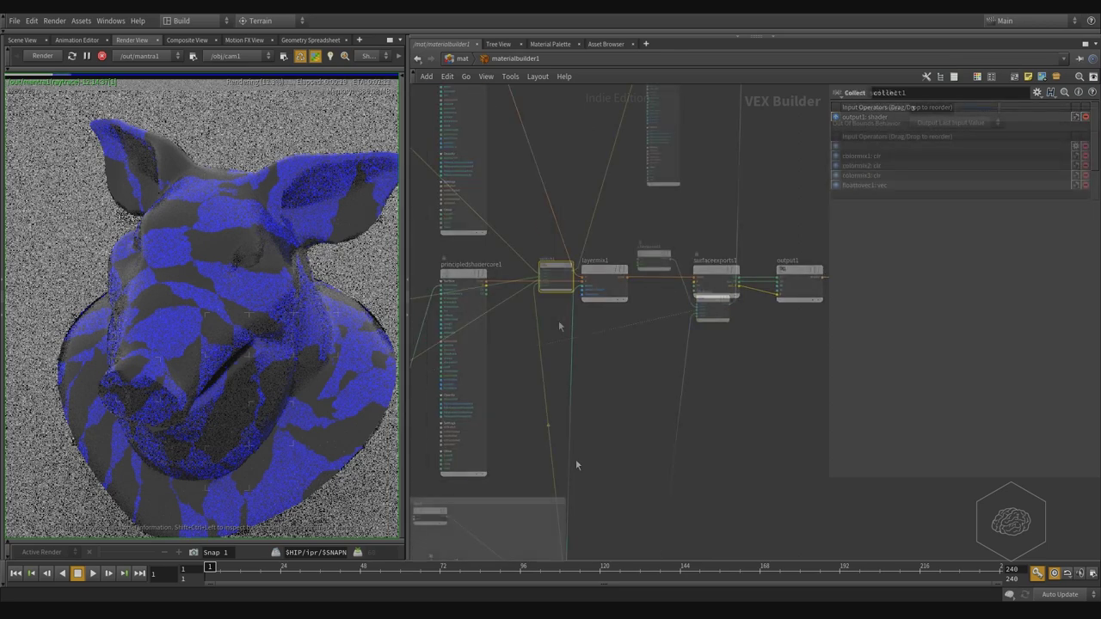
scroll(558, 324, up, 5)
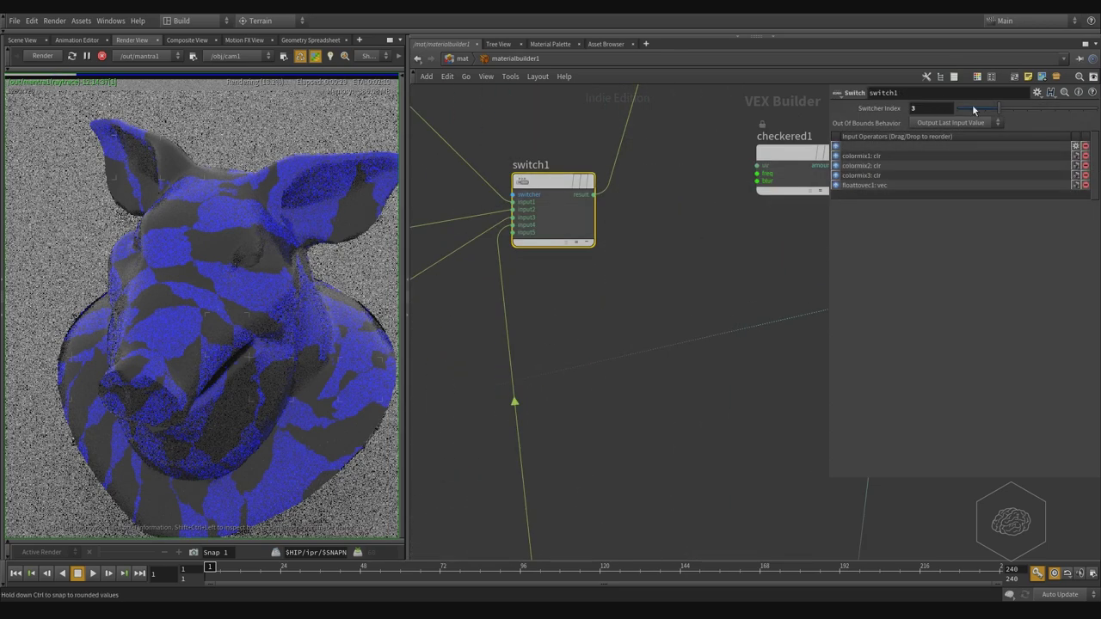
drag(976, 109, 956, 110)
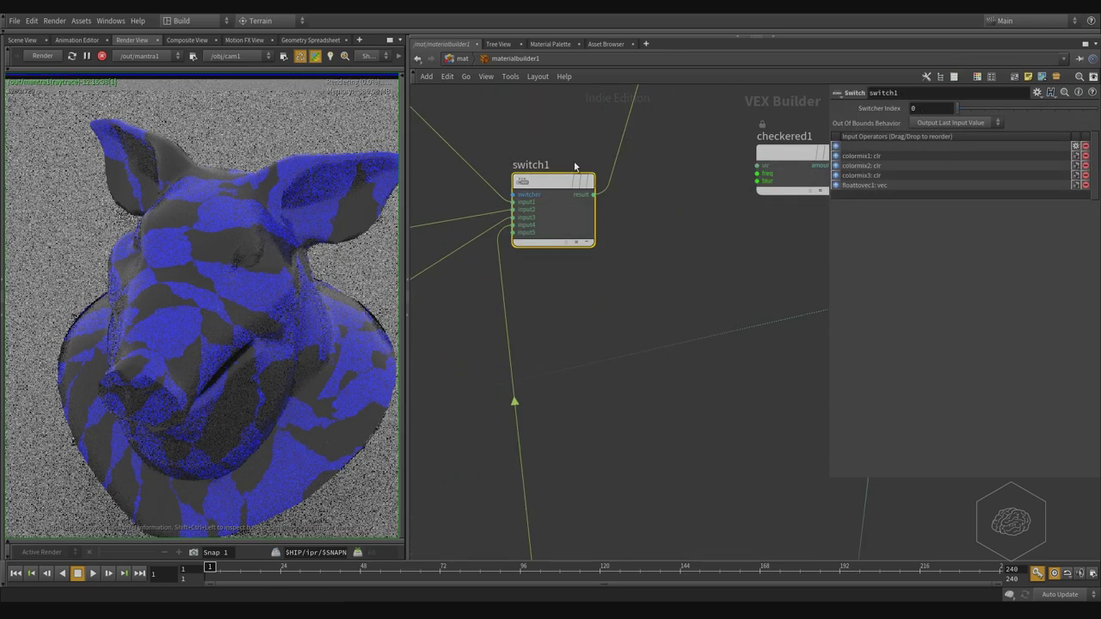
Step: Set the Surface Mode of layermix1 to Mix inside the material builder
key(h)
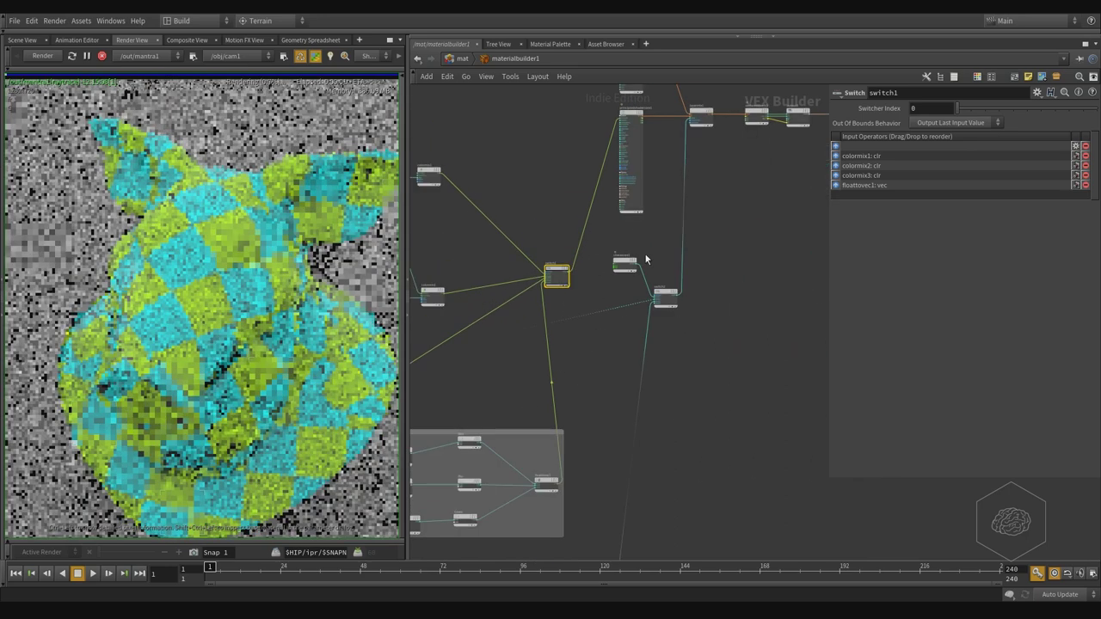
scroll(742, 135, up, 3)
click(652, 199)
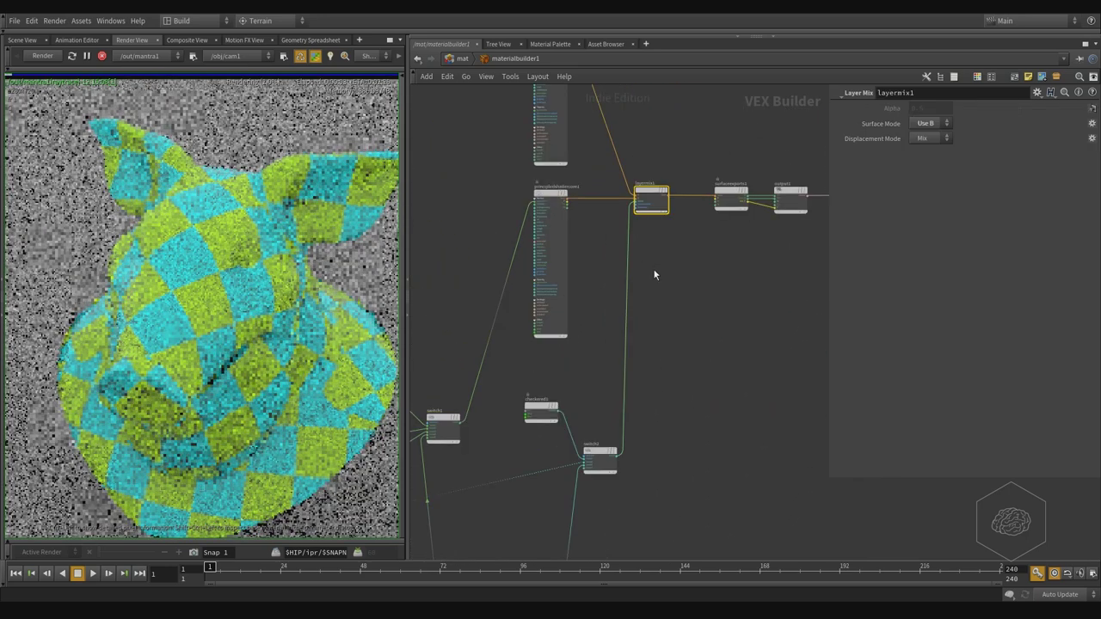
click(947, 126)
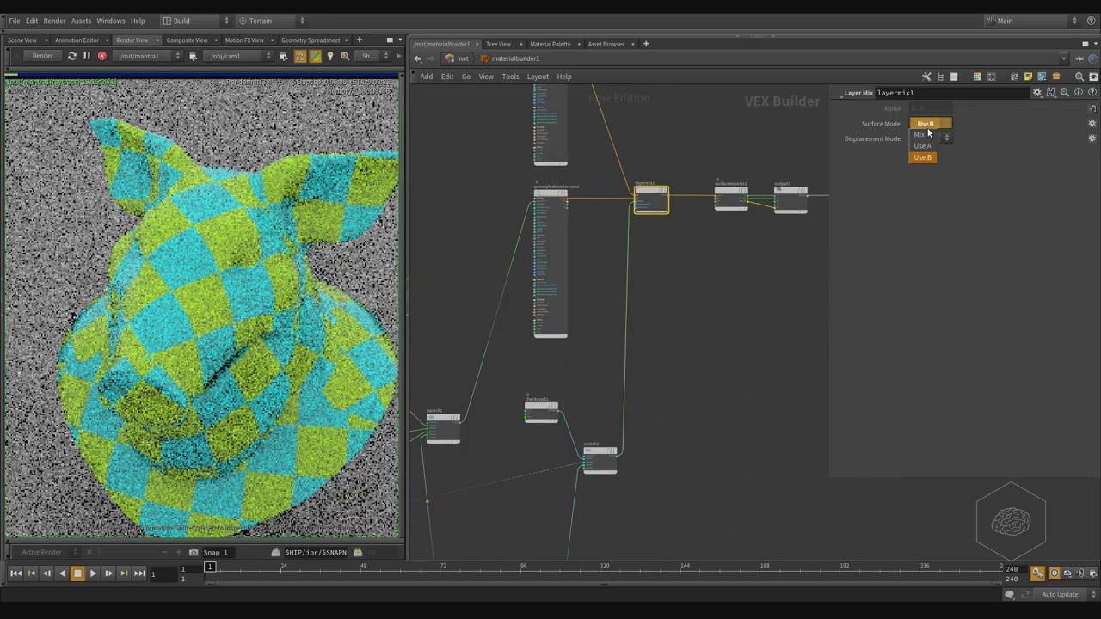
click(920, 135)
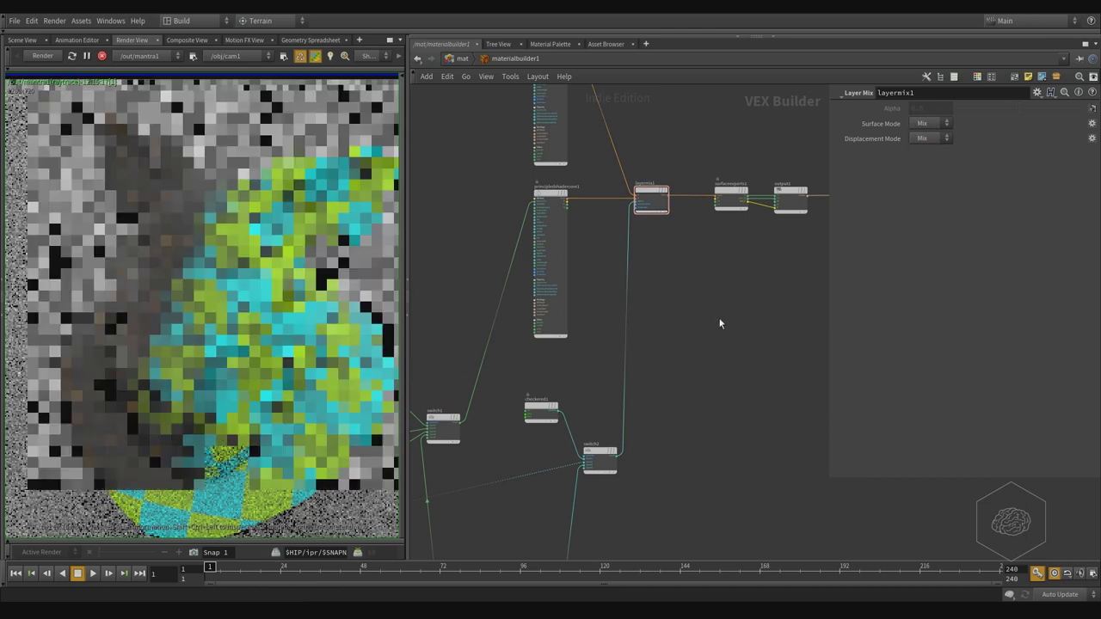
scroll(714, 336, down, 3)
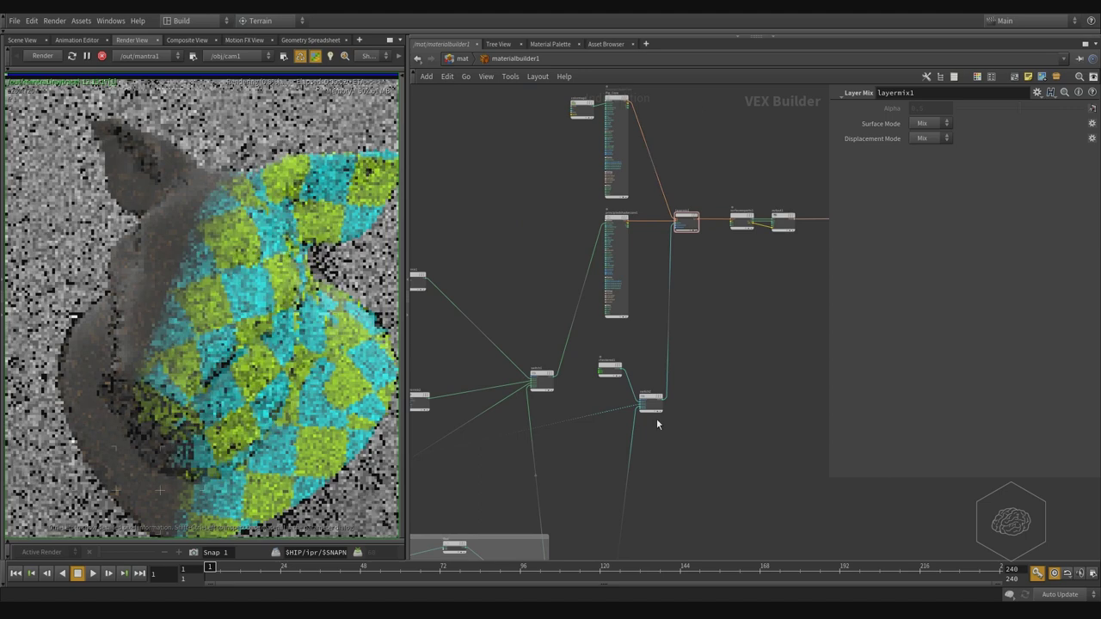
scroll(684, 267, up, 3)
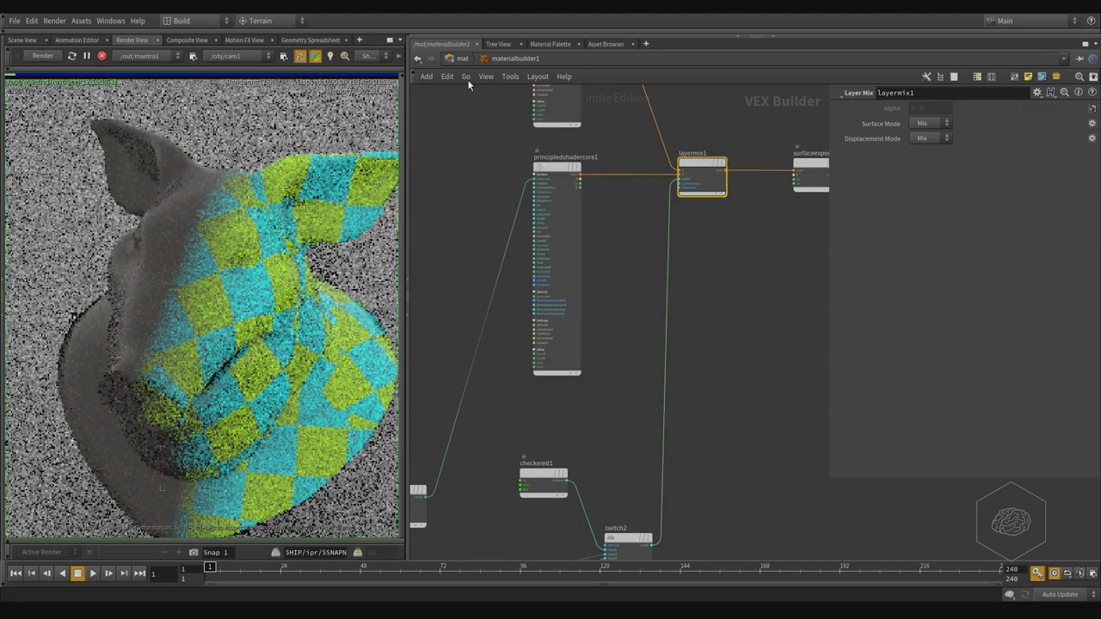
Step: Return to the mat network, select the PigHead principled shader and collapse its Textures inputs
click(456, 59)
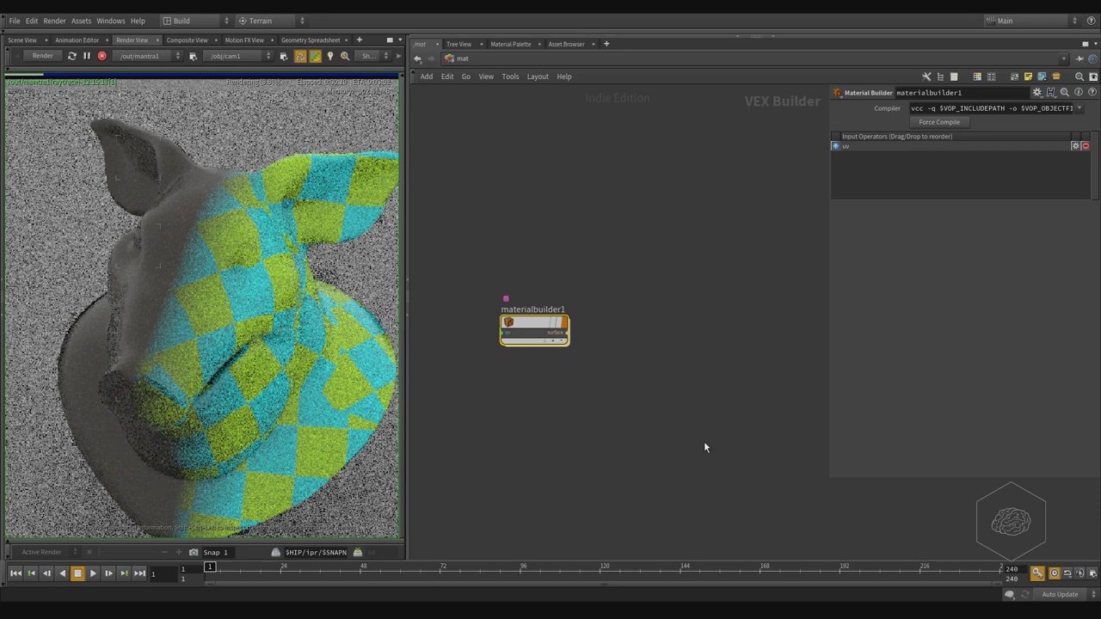
scroll(659, 447, down, 6)
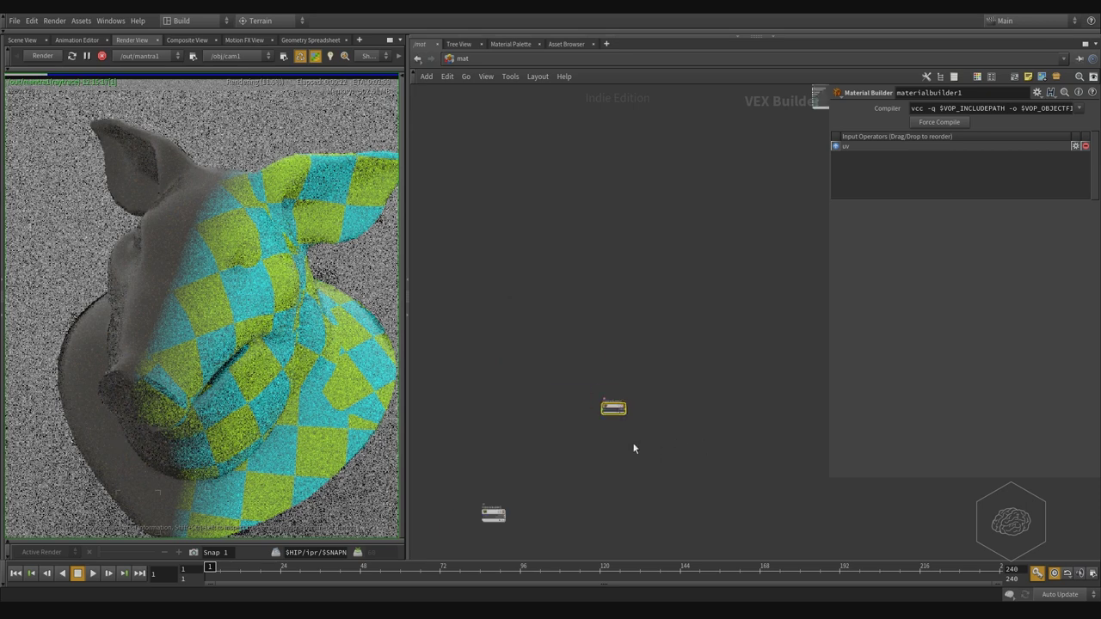
middle_drag(711, 271, 577, 179)
scroll(618, 228, down, 5)
scroll(666, 243, down, 3)
middle_drag(683, 238, 548, 330)
scroll(533, 265, up, 10)
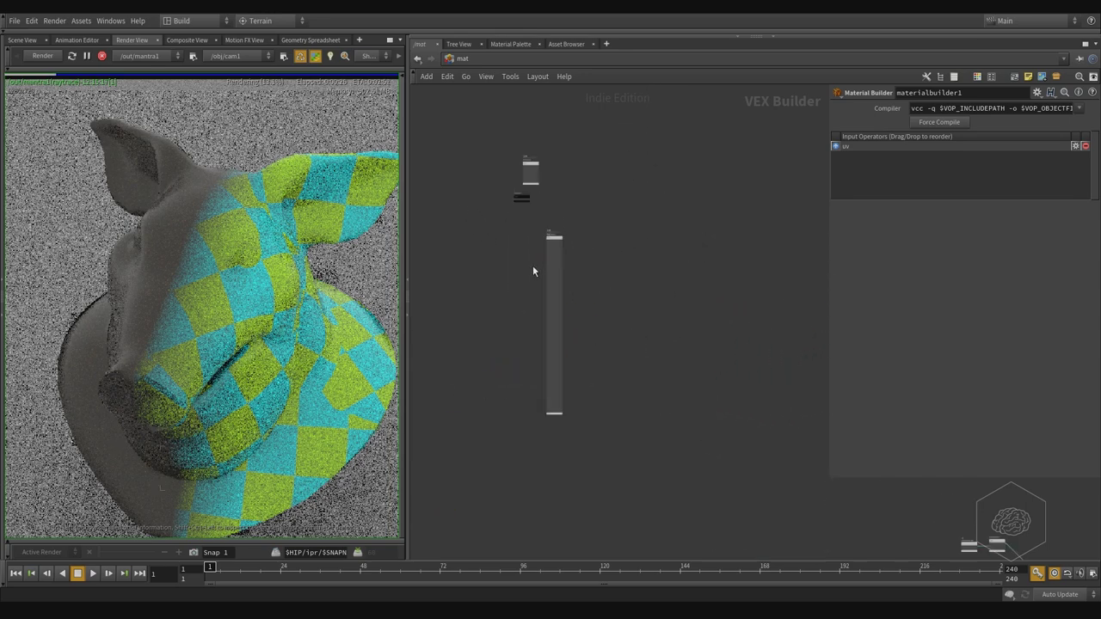
click(530, 263)
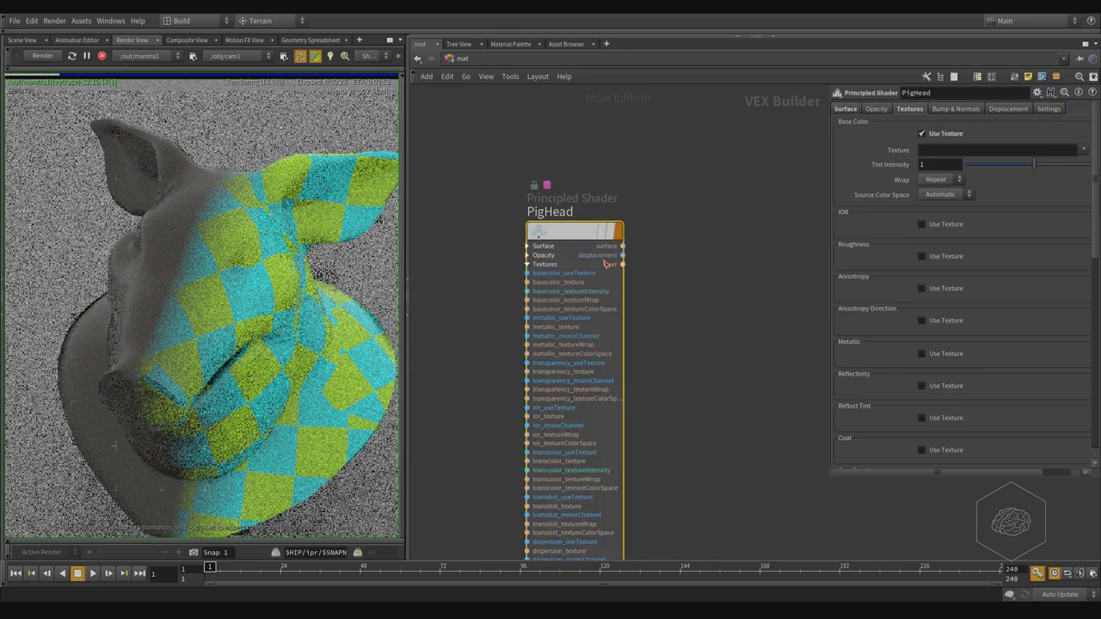
click(529, 264)
Step: Check PigHead's locked contents, allow editing of contents on the node and open its internal VOP network
double_click(556, 229)
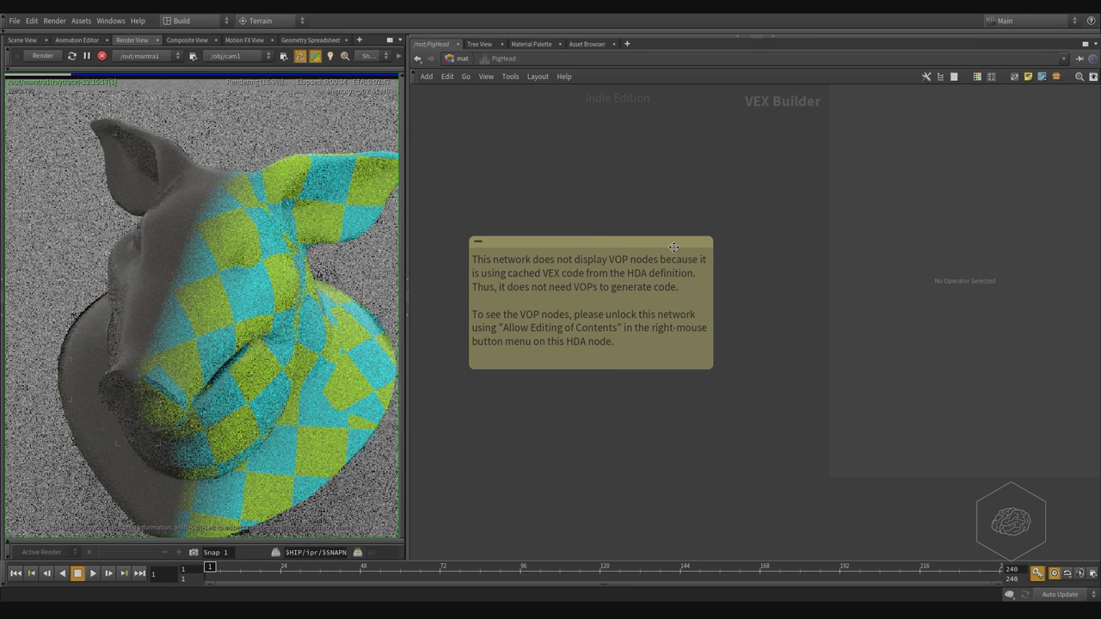
click(464, 59)
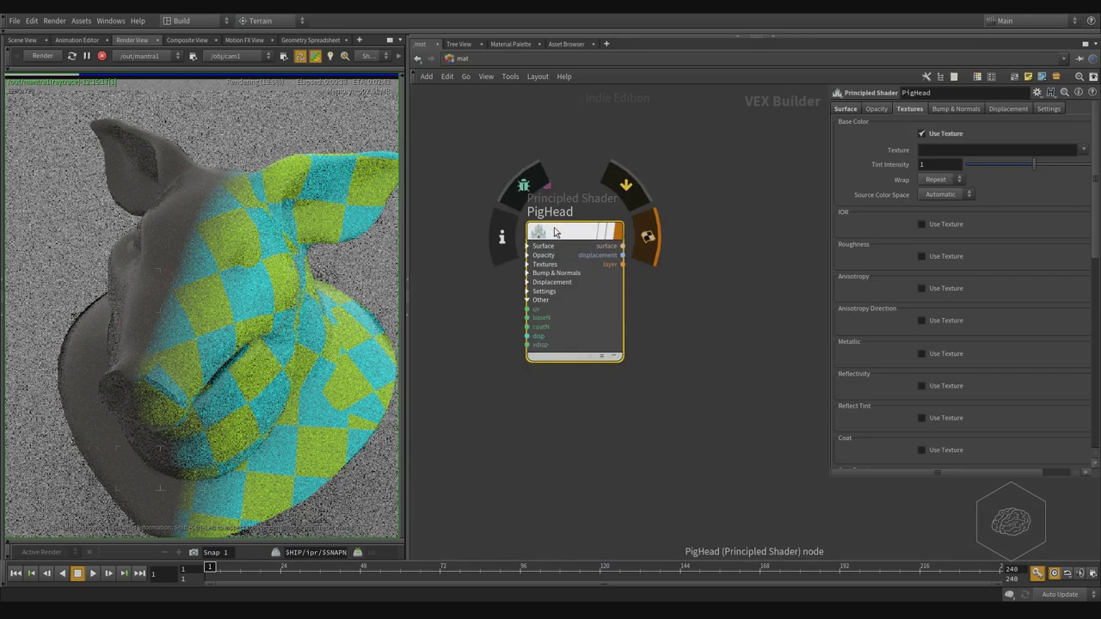
right_click(555, 232)
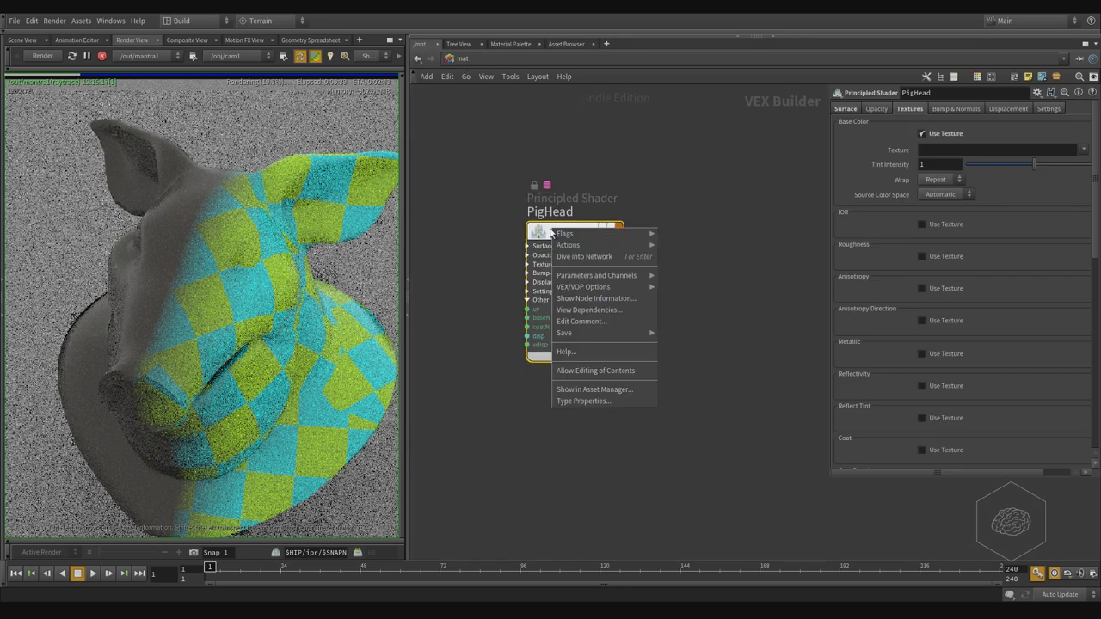
click(607, 371)
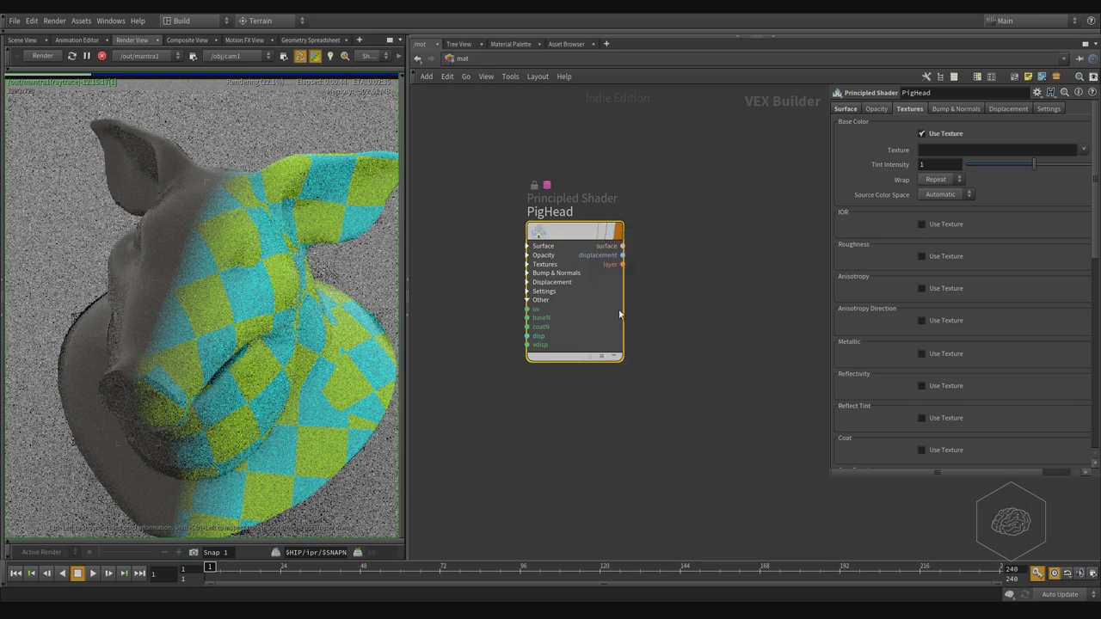
double_click(582, 228)
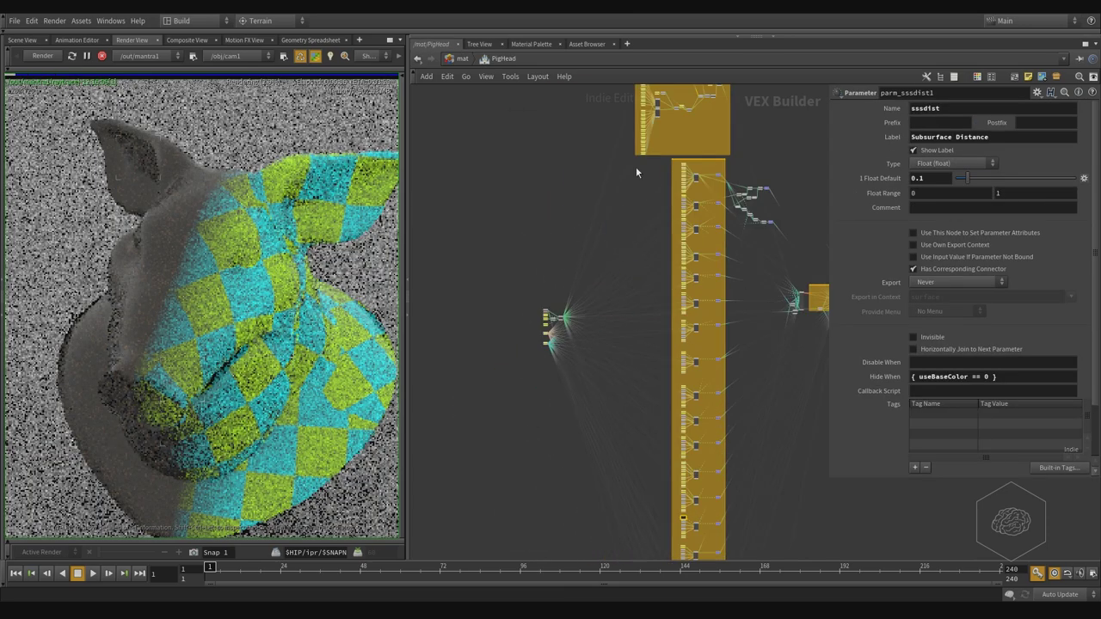
Step: Examine the parameter groups and the Input Normals network box inside the PigHead shader
scroll(740, 301, up, 5)
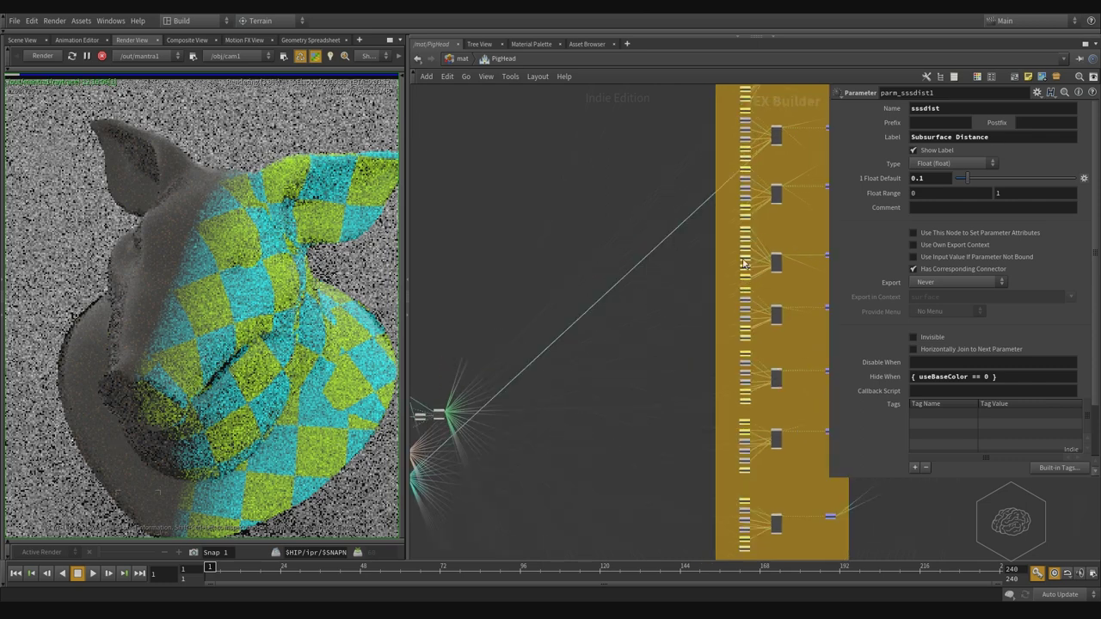
scroll(677, 365, down, 4)
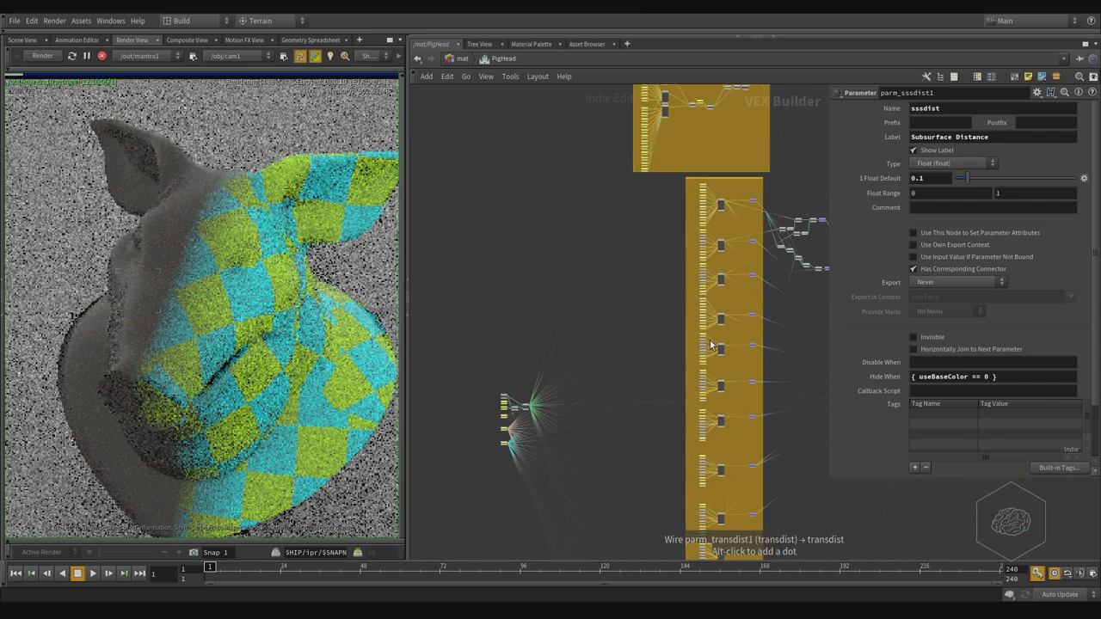
scroll(529, 141, down, 3)
scroll(530, 144, up, 4)
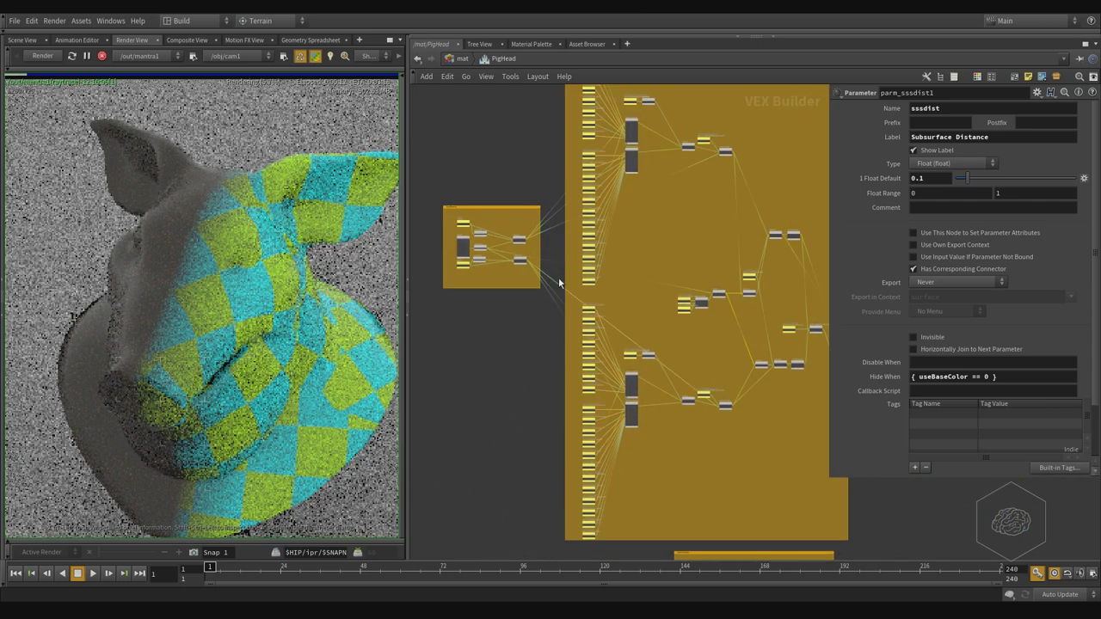
scroll(449, 174, up, 1)
middle_drag(449, 174, 579, 231)
scroll(579, 230, up, 8)
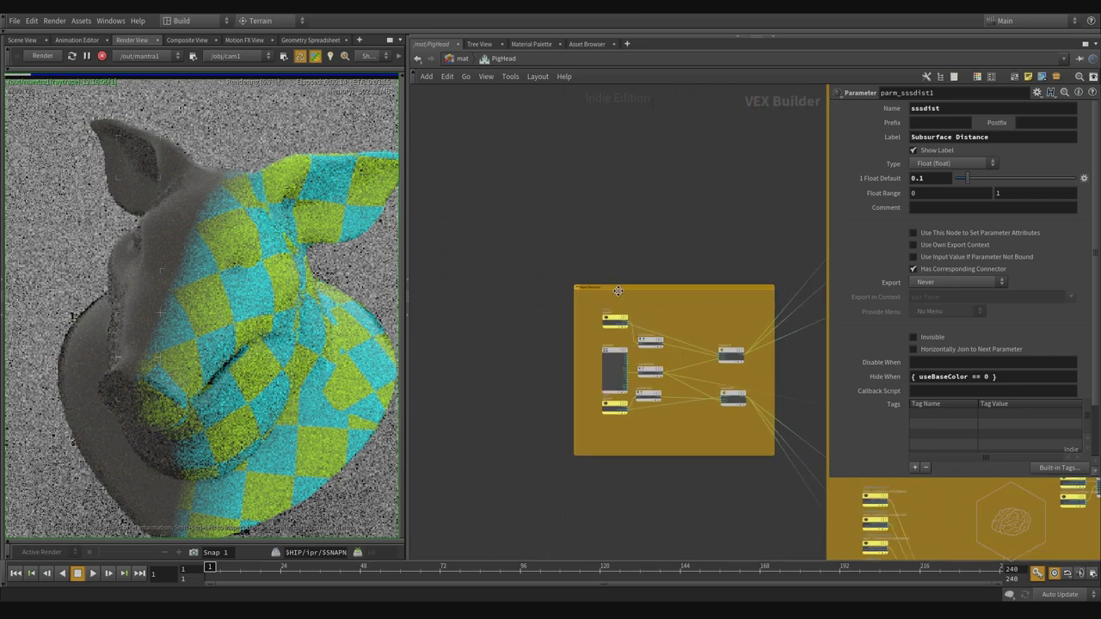
scroll(586, 316, down, 4)
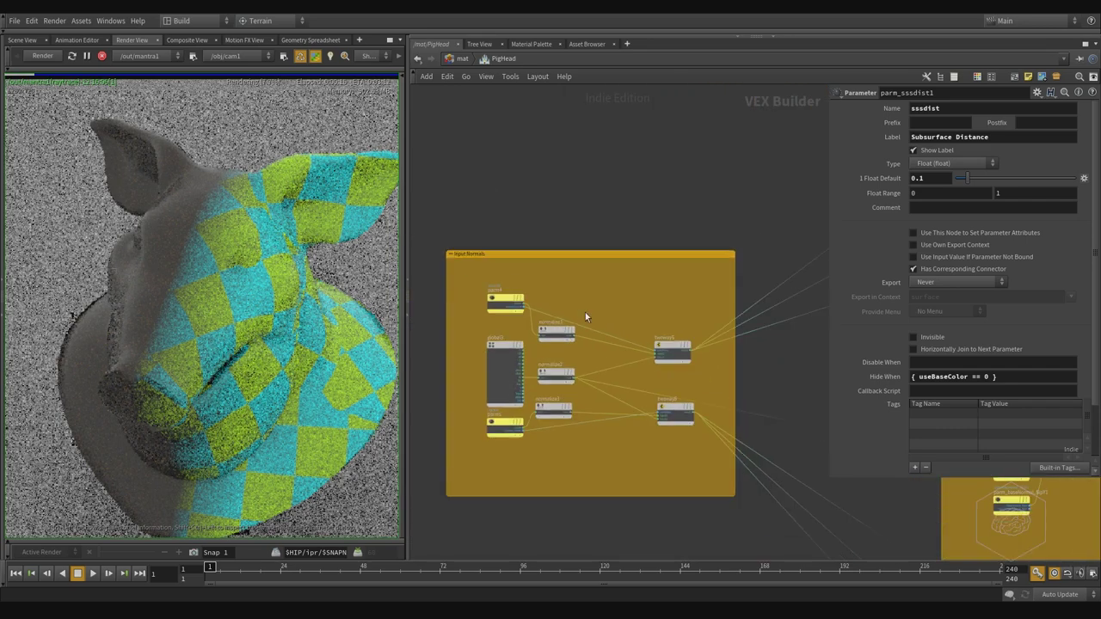
scroll(505, 343, up, 5)
scroll(768, 171, down, 6)
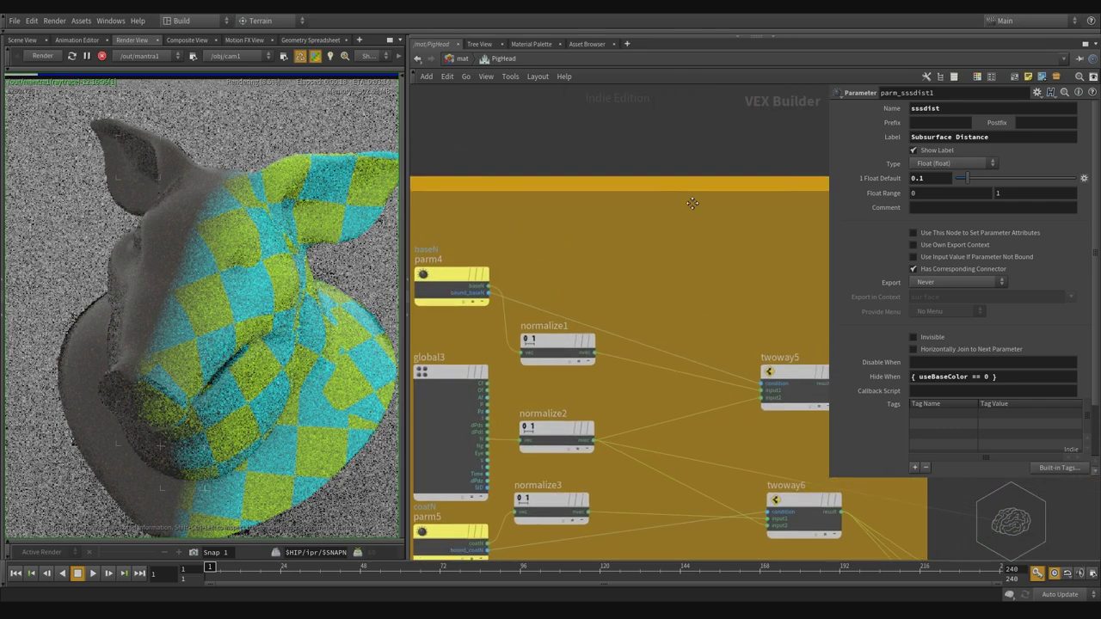
Step: Follow the wiring through PigHead's network boxes and examine the basecolor node with its input parameters
middle_drag(716, 184, 519, 324)
middle_drag(774, 384, 625, 293)
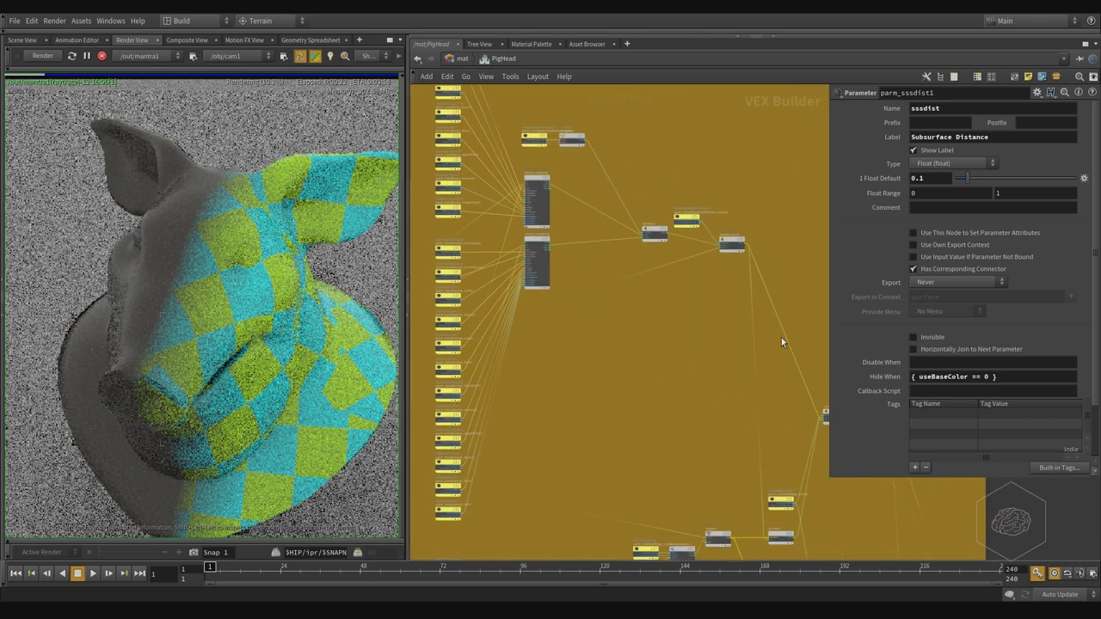
middle_drag(683, 376, 533, 167)
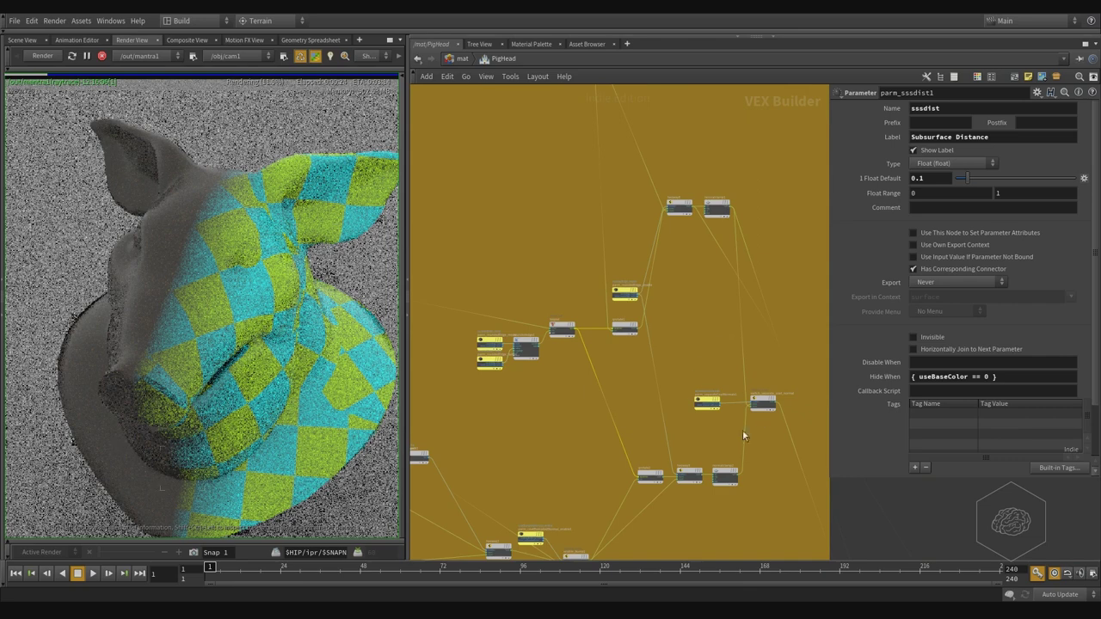
middle_drag(743, 430, 679, 181)
middle_drag(680, 389, 679, 138)
scroll(624, 418, up, 5)
middle_drag(705, 294, 684, 402)
scroll(684, 402, up, 2)
middle_drag(684, 403, 524, 364)
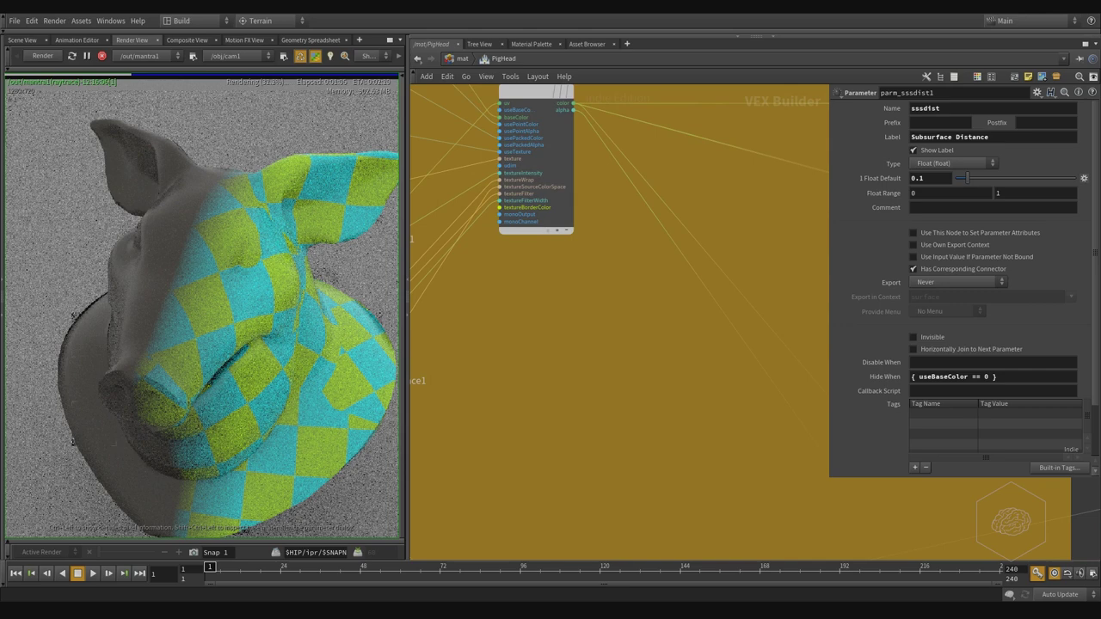
middle_drag(605, 329, 610, 491)
scroll(633, 373, down, 3)
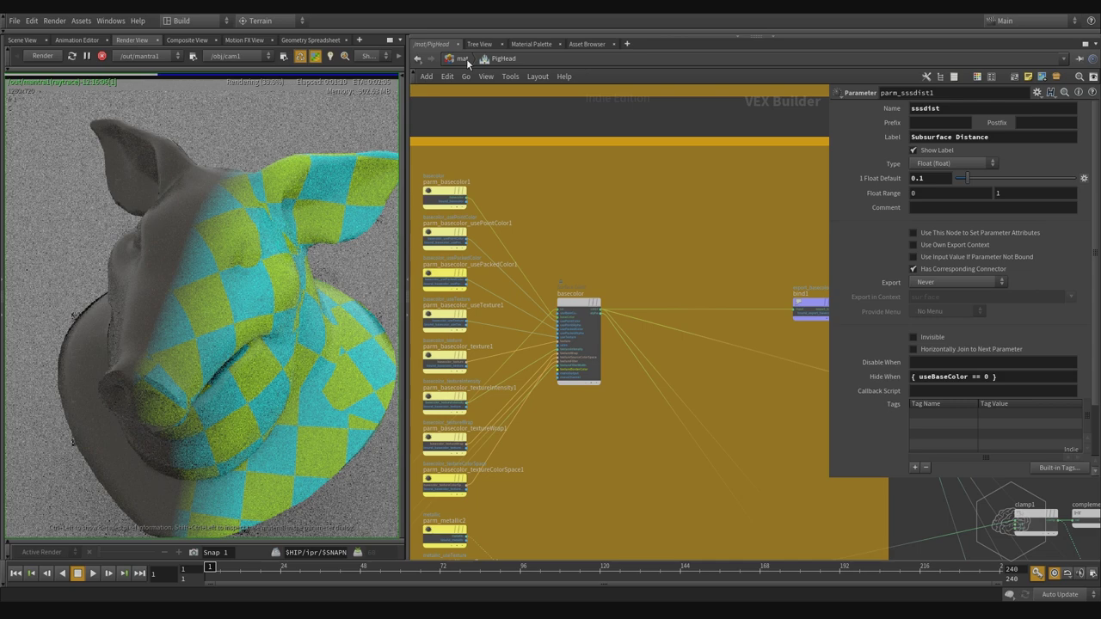
Step: Return to the mat network and survey the nodes around PigHead
click(468, 62)
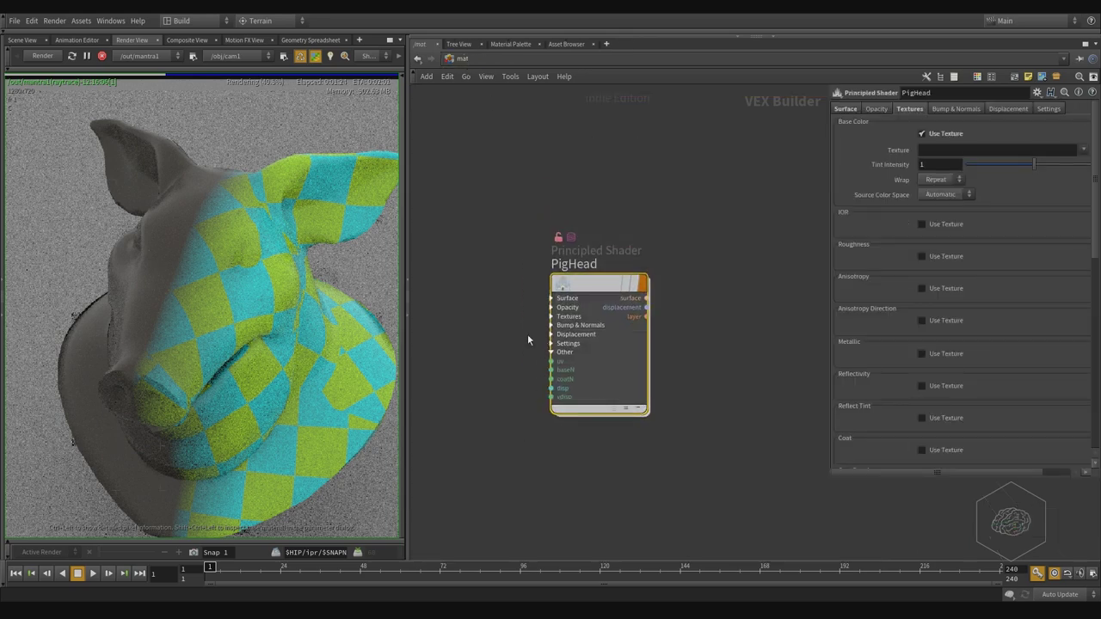
scroll(551, 252, down, 3)
middle_drag(585, 165, 650, 340)
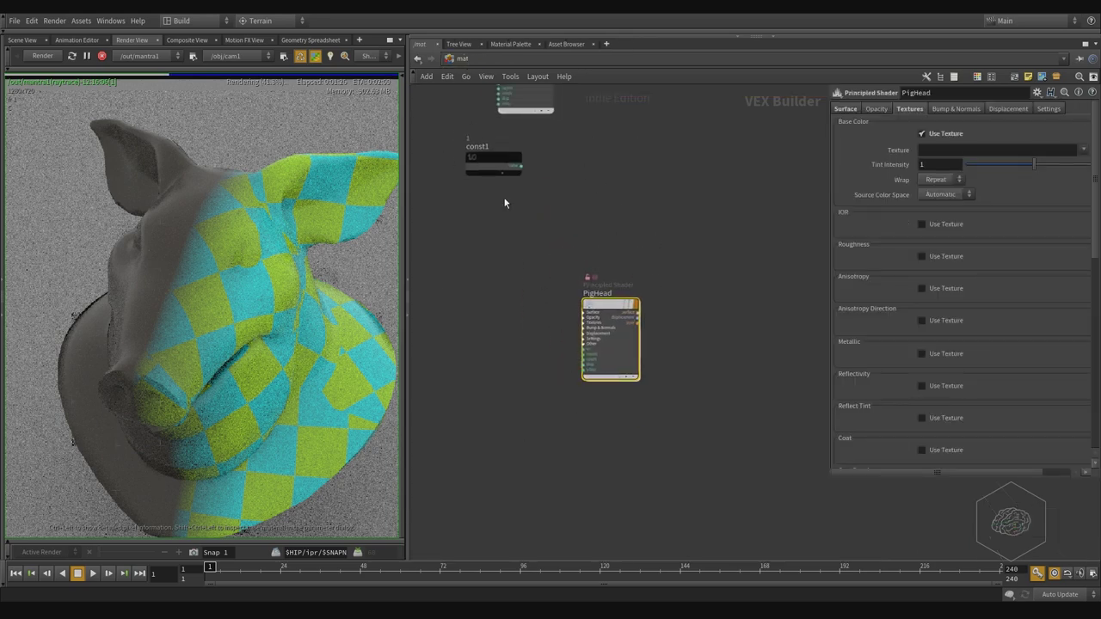
middle_drag(607, 221, 679, 265)
scroll(688, 258, down, 4)
scroll(706, 263, down, 2)
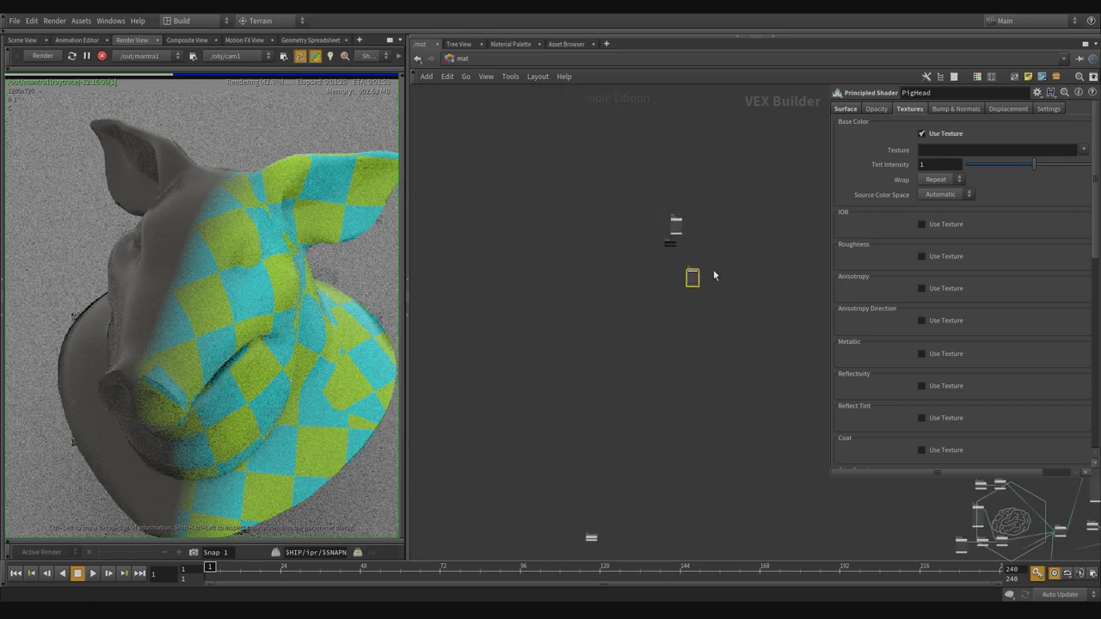